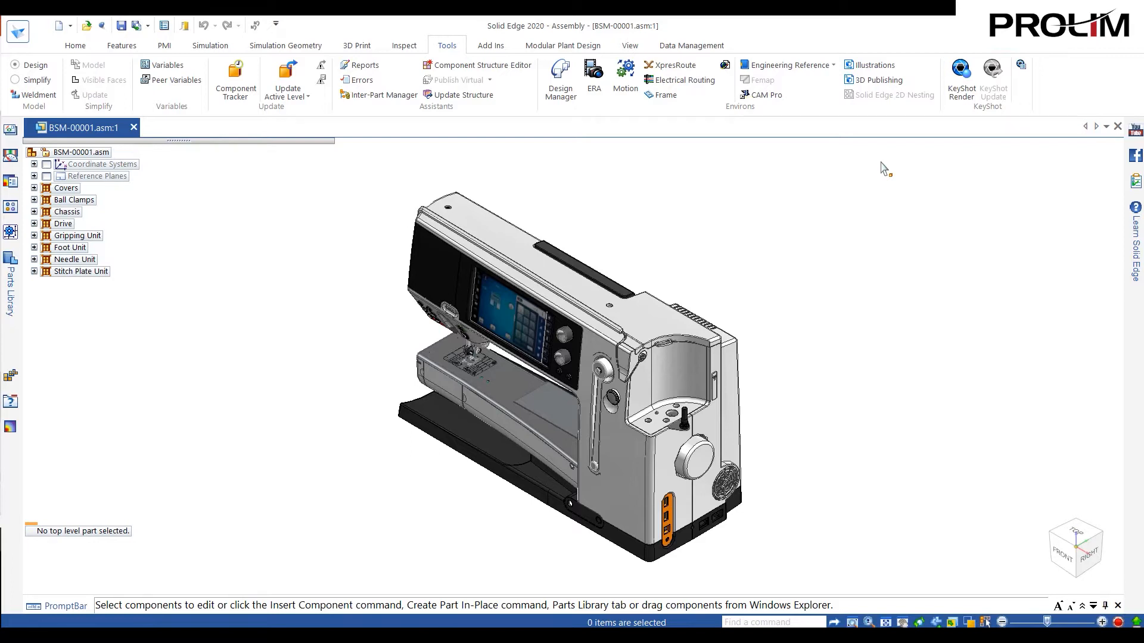
# - Launch Solid Edge 3D Publishing from the sewing machine assembly and choose the multiple-page stock template Work Instructions HD
pyautogui.click(871, 85)
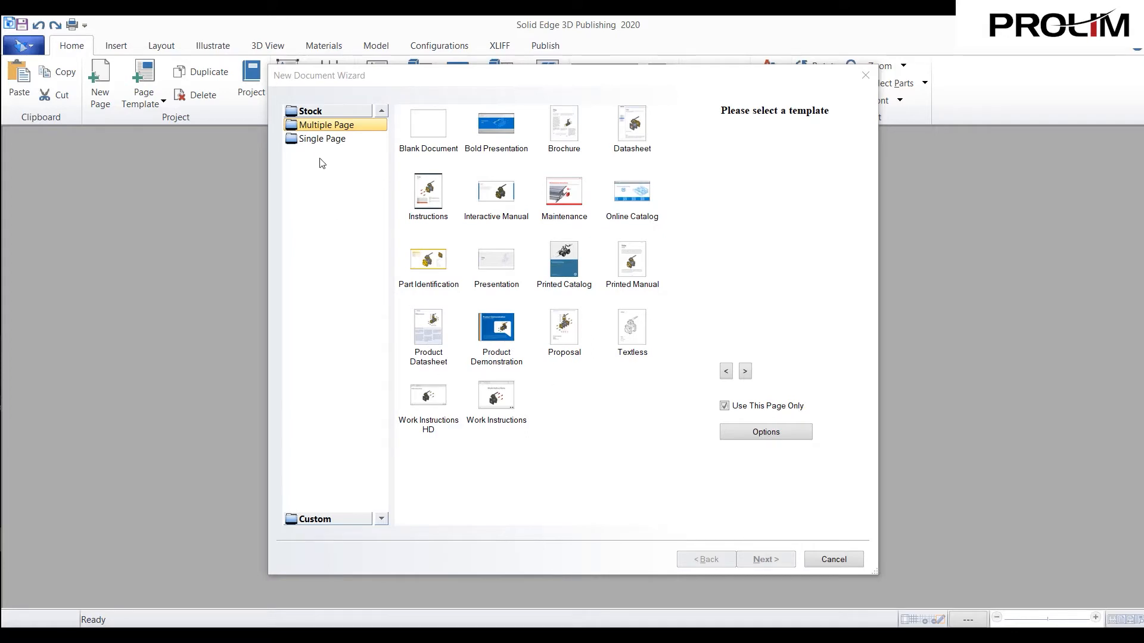
pyautogui.click(317, 142)
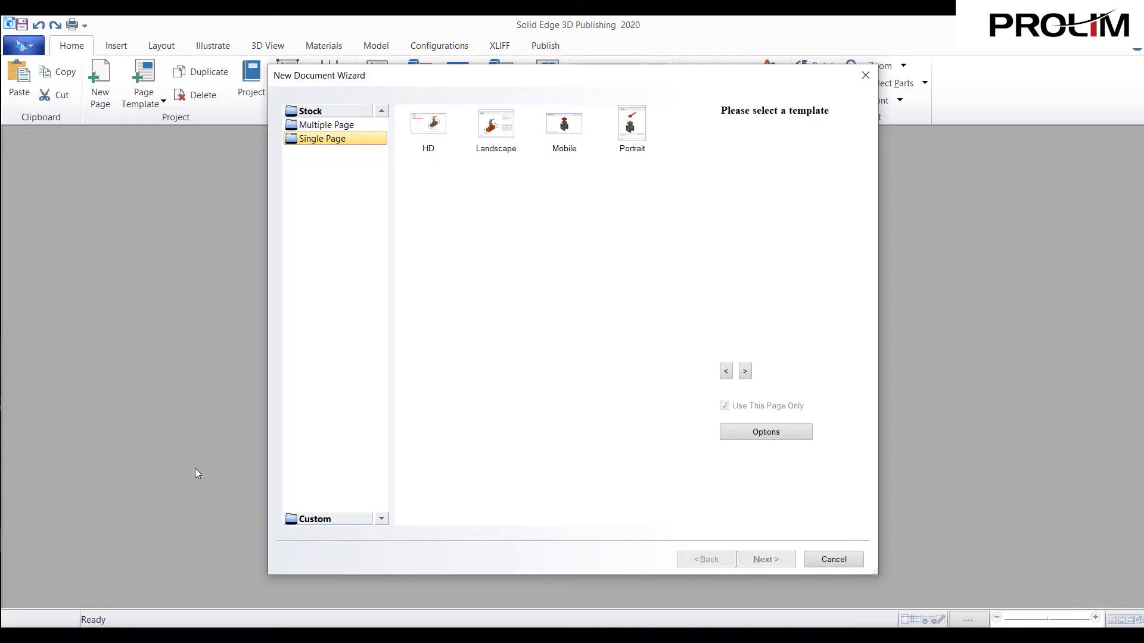
pyautogui.click(300, 523)
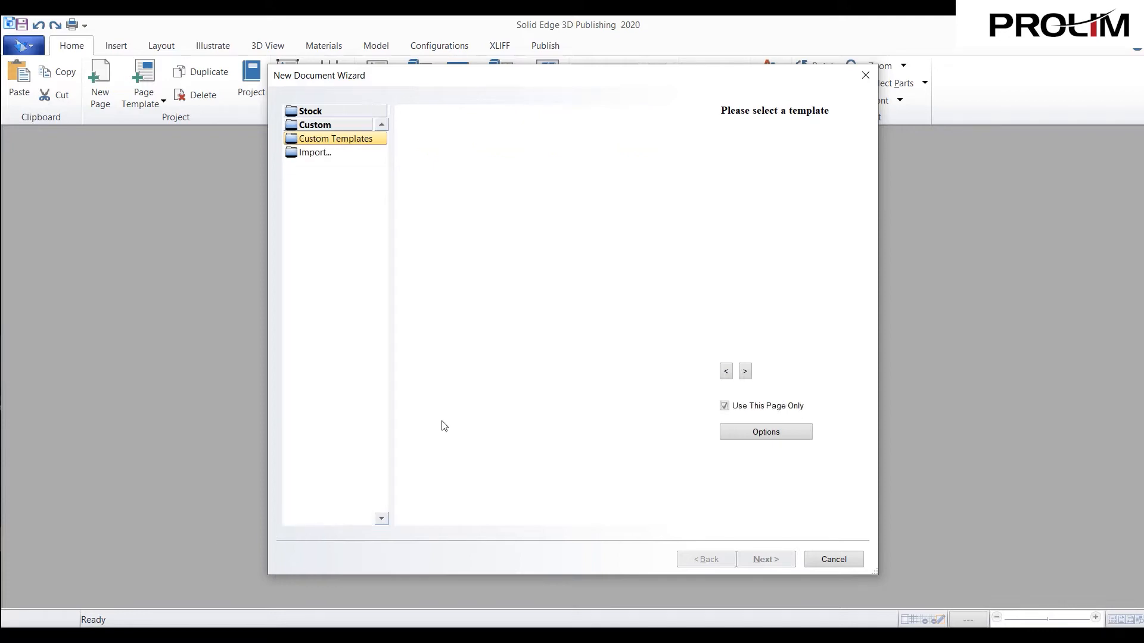
pyautogui.click(333, 113)
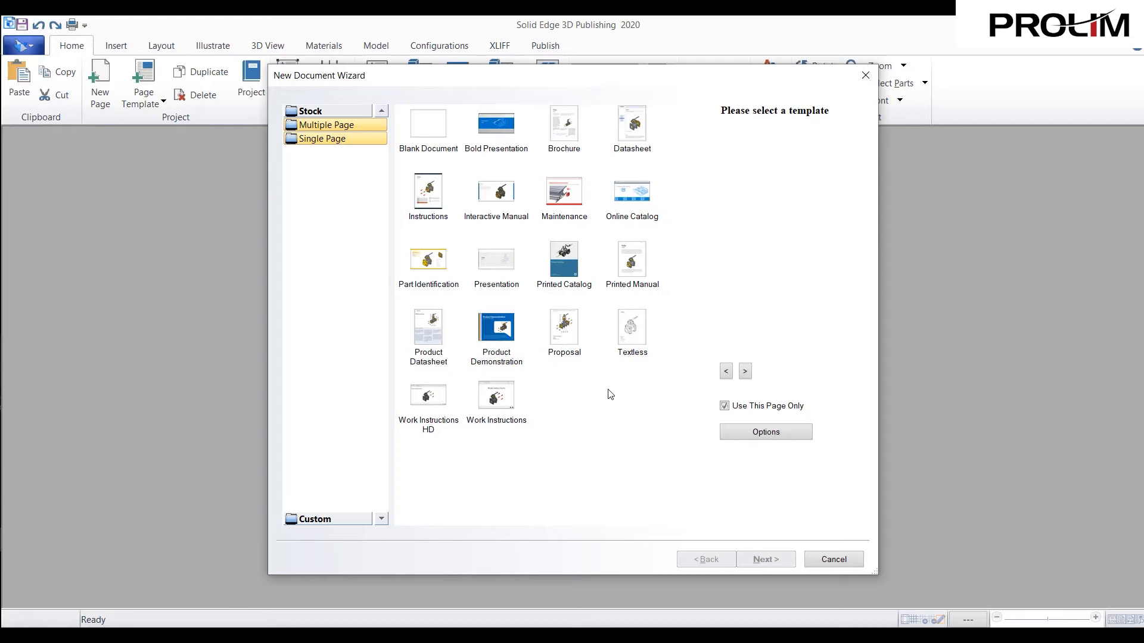
pyautogui.click(424, 405)
pyautogui.click(437, 404)
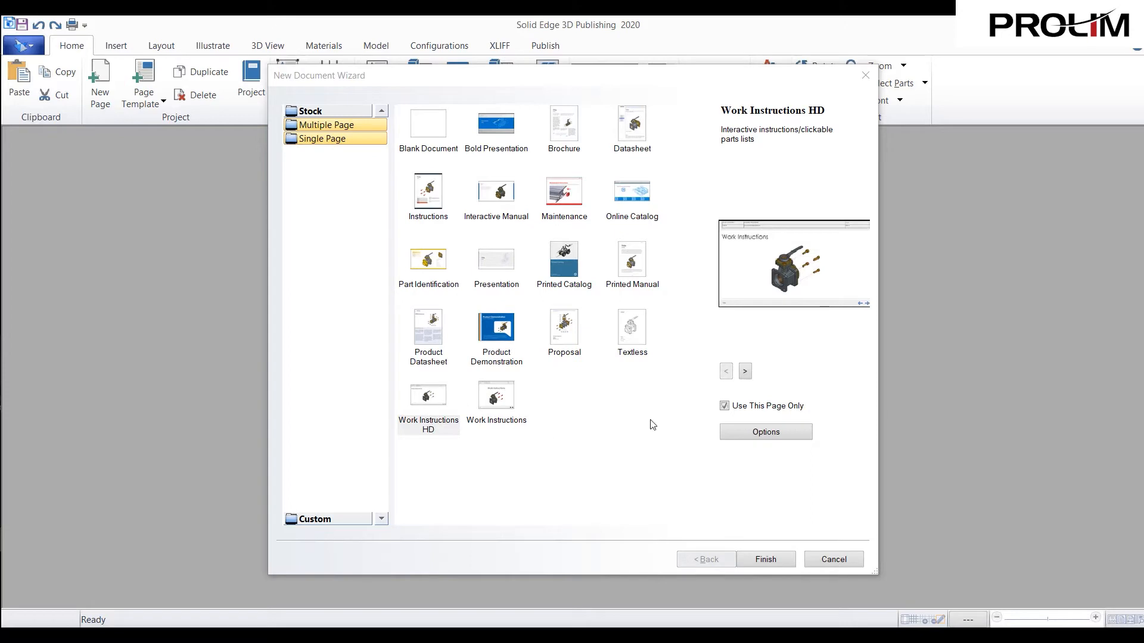
# - Examine the preview pages of the Work Instructions HD template, going forward and back to the cover page
pyautogui.click(745, 371)
pyautogui.click(745, 372)
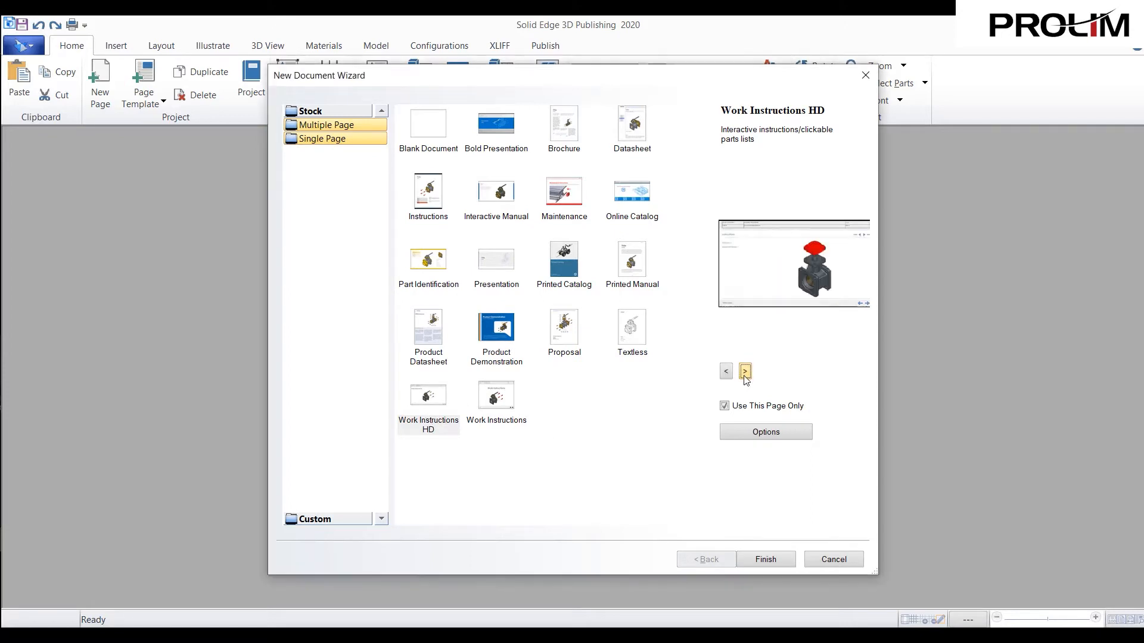
pyautogui.click(725, 372)
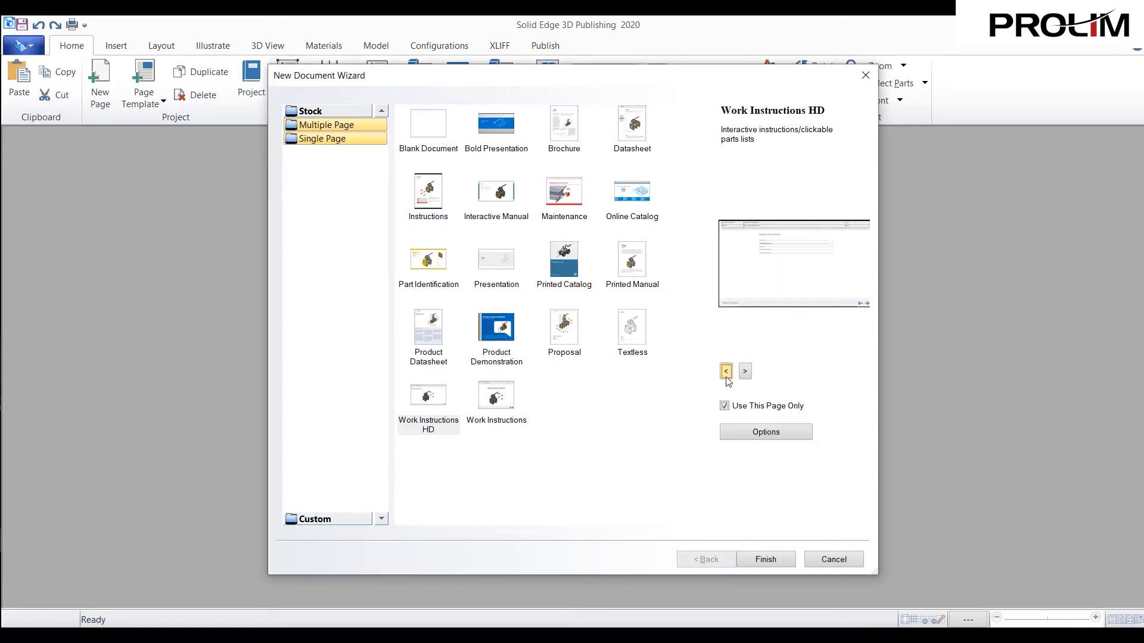
pyautogui.click(726, 377)
pyautogui.click(744, 376)
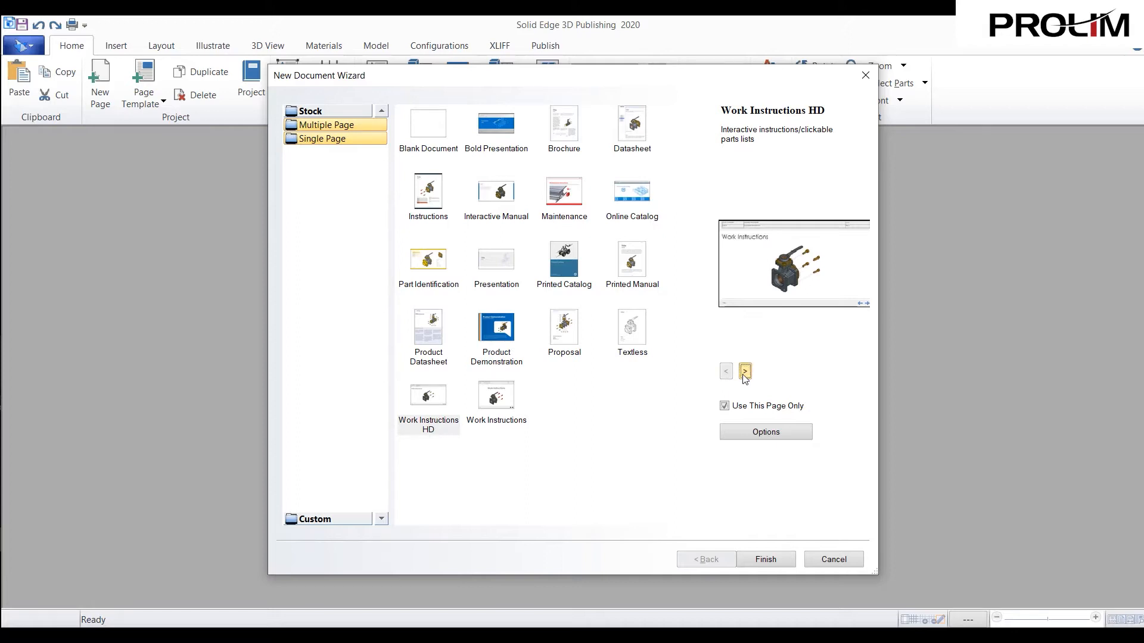
pyautogui.click(745, 373)
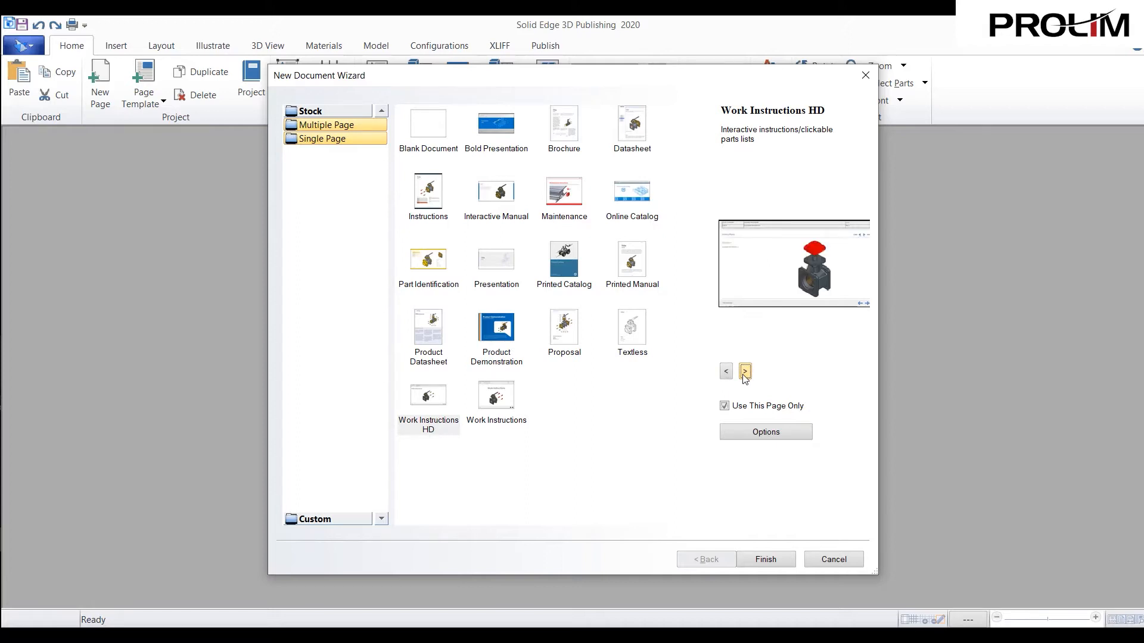
pyautogui.click(745, 373)
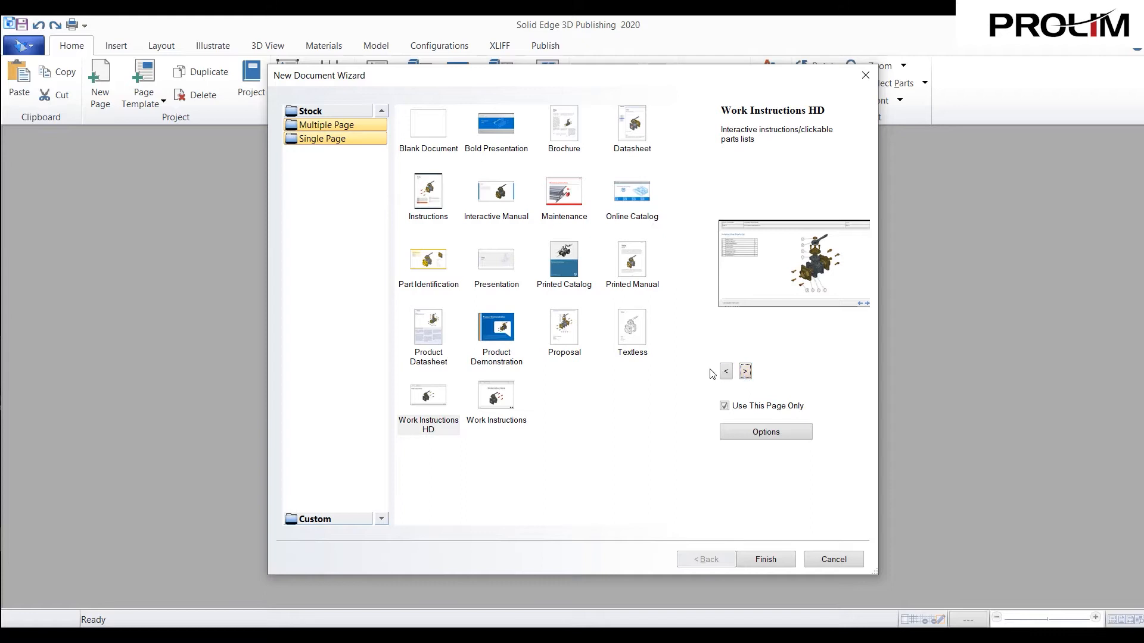
pyautogui.click(725, 372)
pyautogui.click(725, 373)
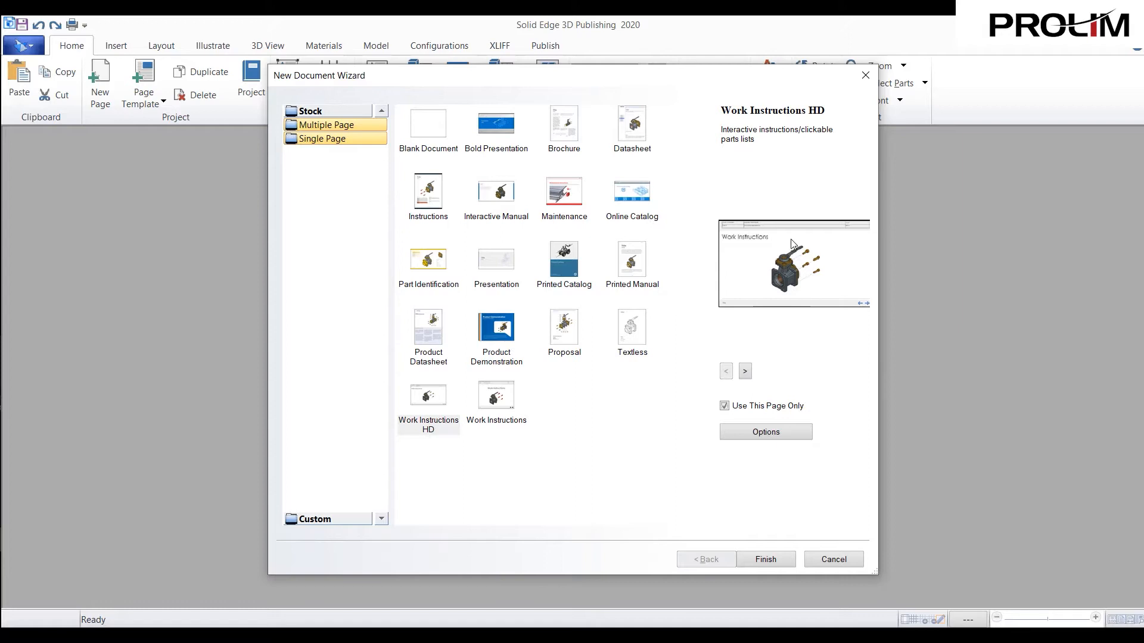
# - Accept the import options with 50 - Medium quality and create the document from the Work Instructions HD template
pyautogui.click(759, 435)
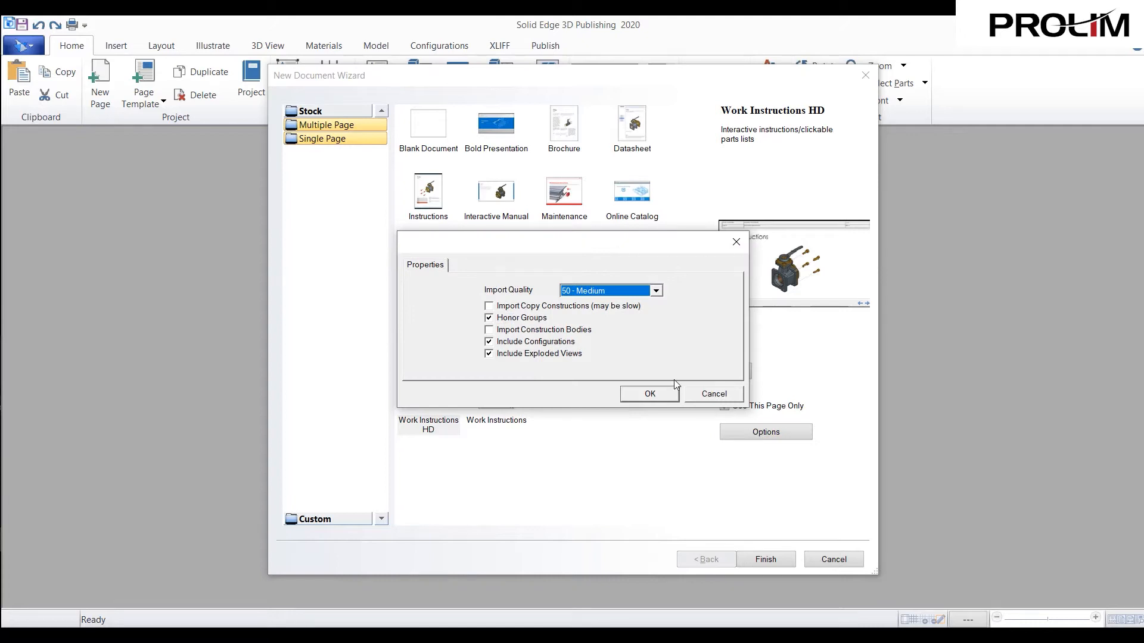
pyautogui.click(662, 398)
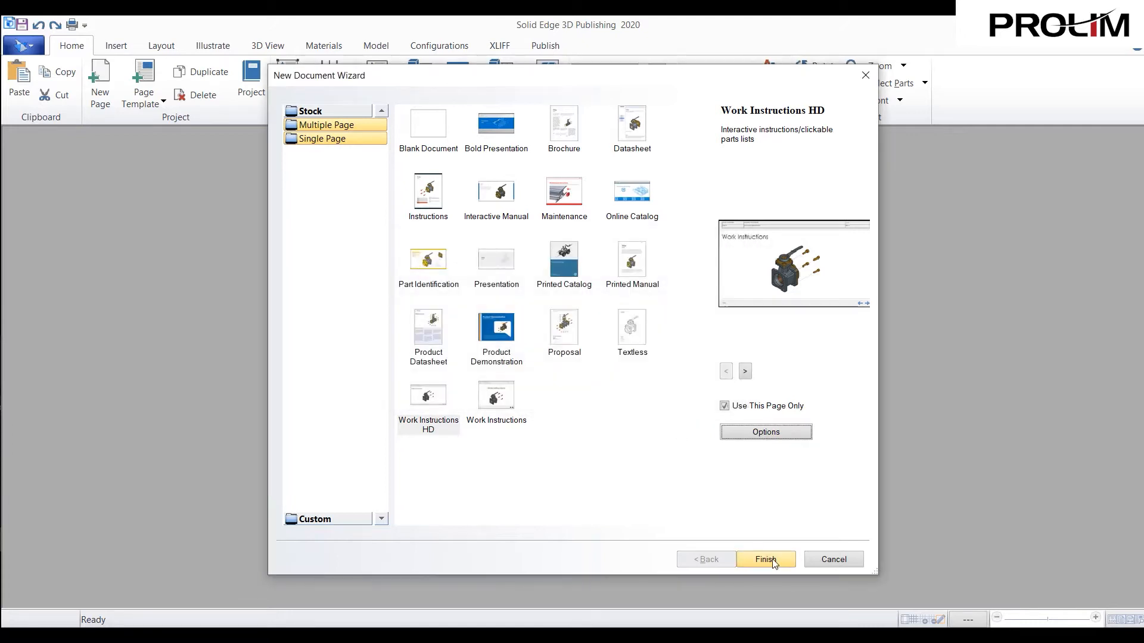
pyautogui.click(772, 560)
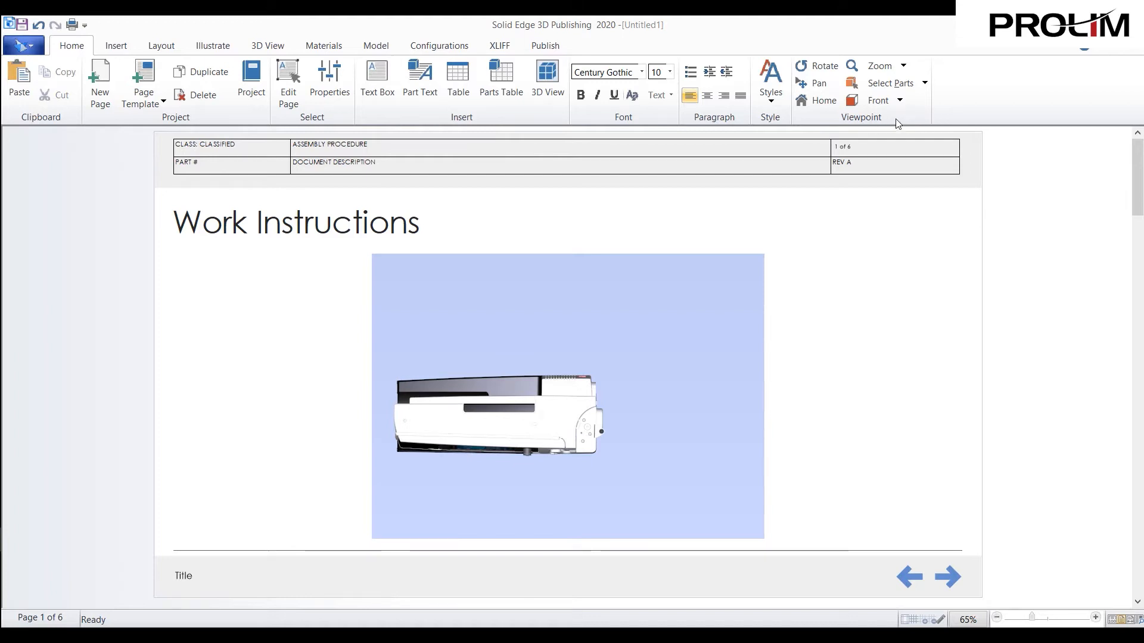
# - Orient the sewing machine in the cover page's 3D view to the standard Isometric view using the custom viewpoint settings
pyautogui.click(904, 67)
pyautogui.click(903, 67)
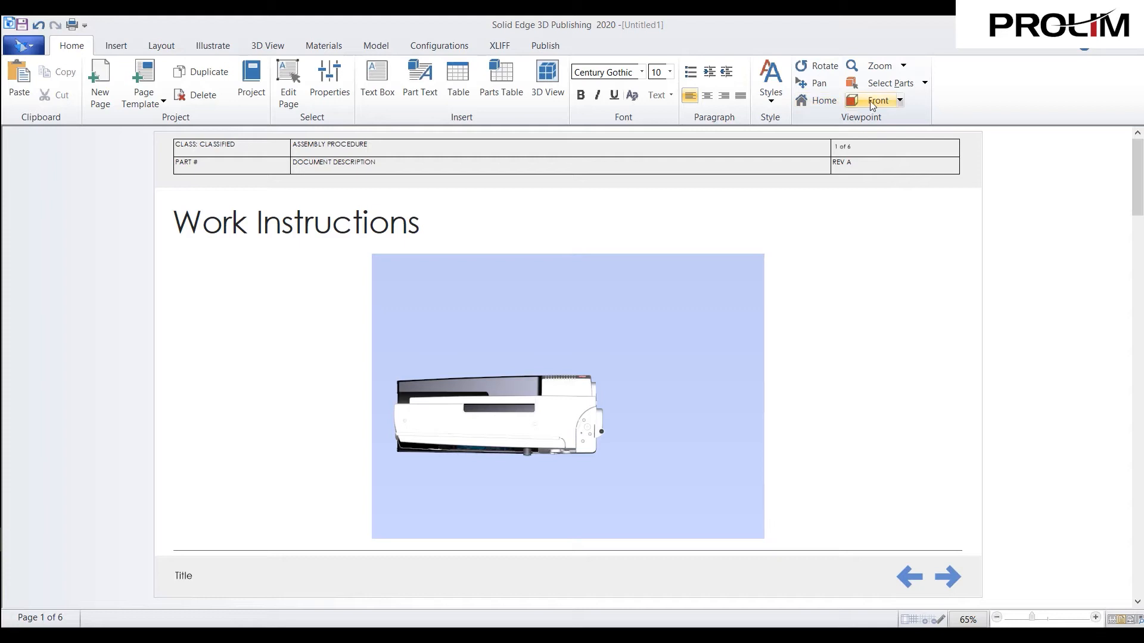
pyautogui.click(900, 101)
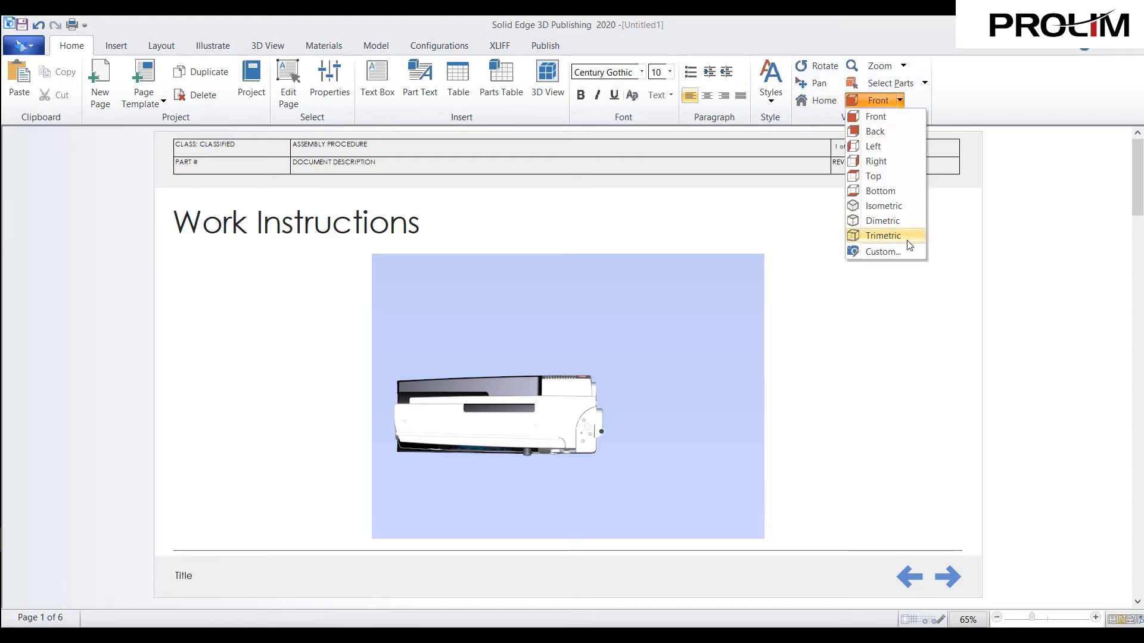
pyautogui.click(905, 255)
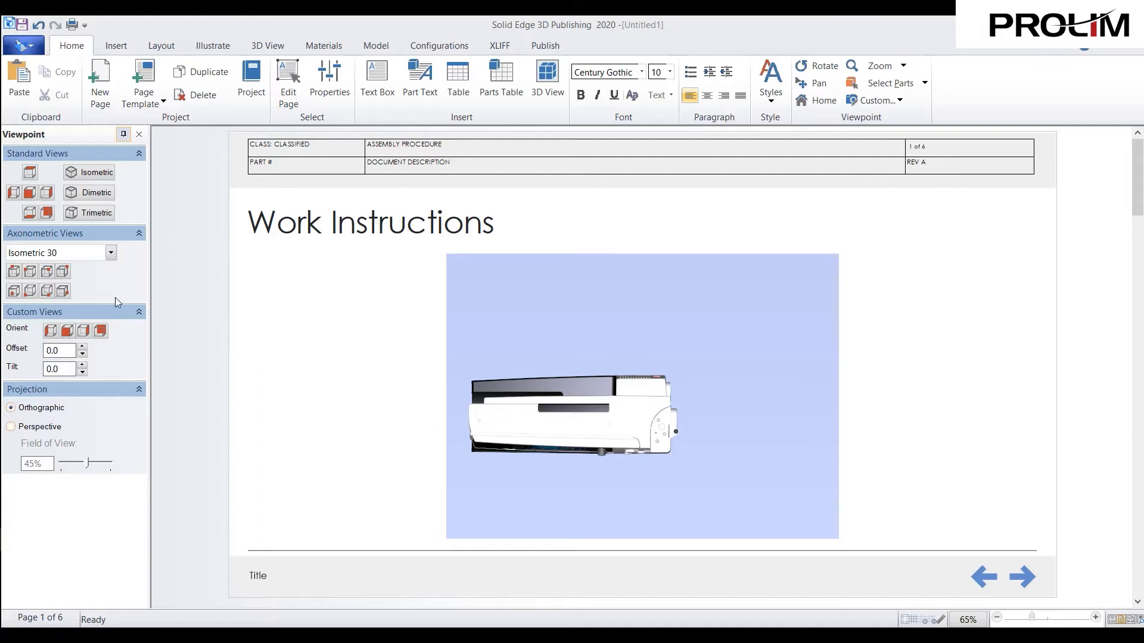
pyautogui.click(89, 172)
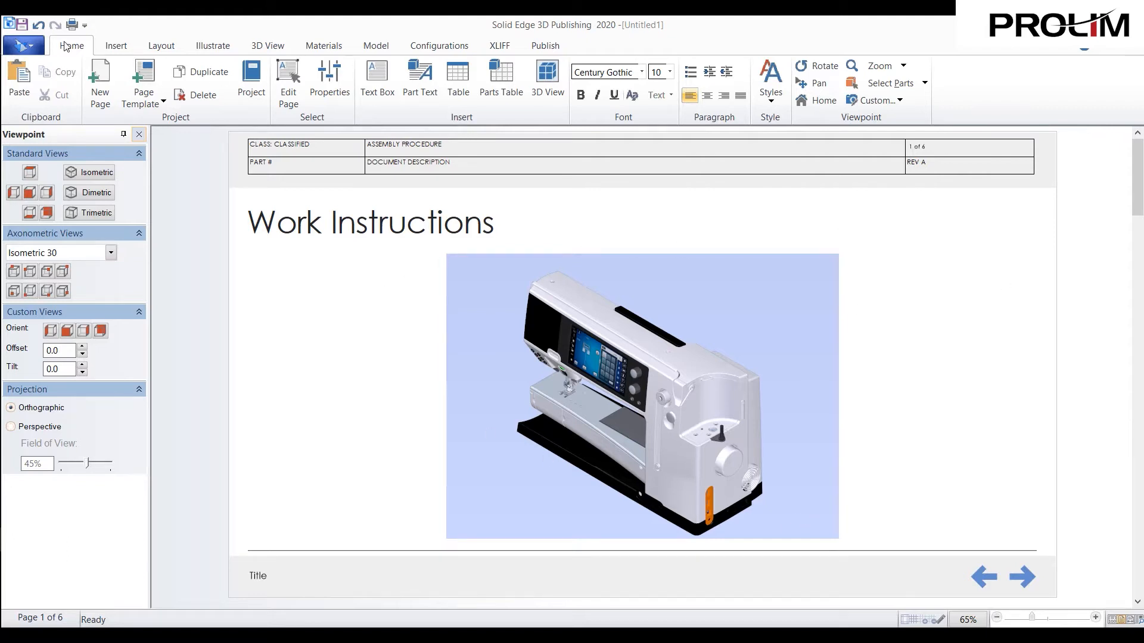
# - Replace the cover page heading with "Motor Replacement" in page editing mode, then leave that mode and close the viewpoint settings
pyautogui.click(292, 89)
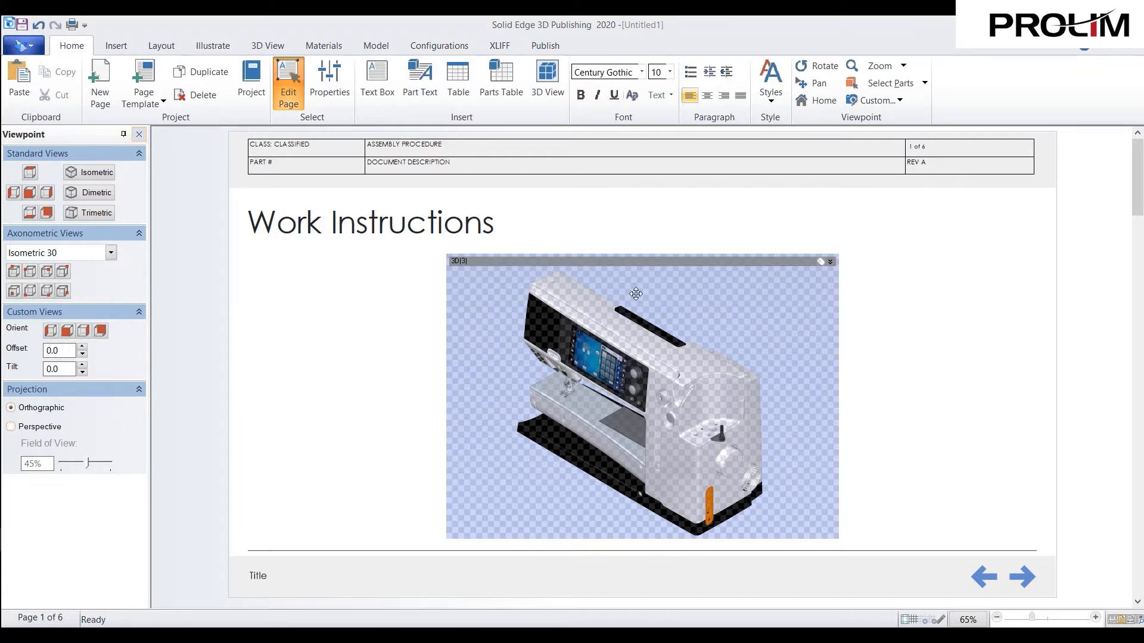
pyautogui.click(364, 217)
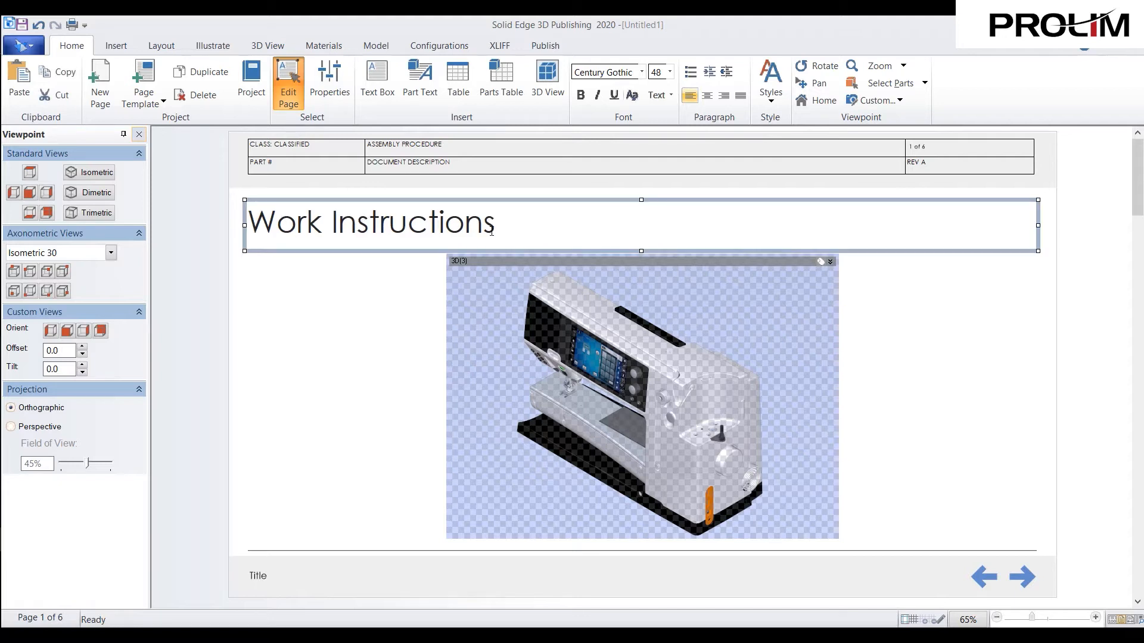
pyautogui.moveTo(500, 225); pyautogui.dragTo(222, 217)
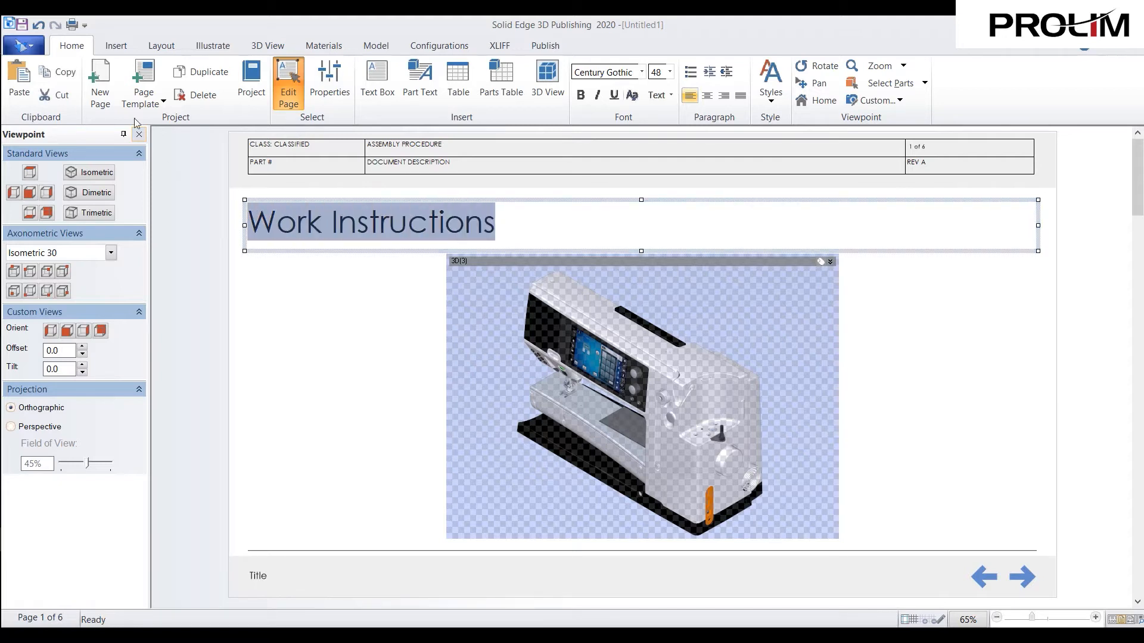
pyautogui.click(796, 376)
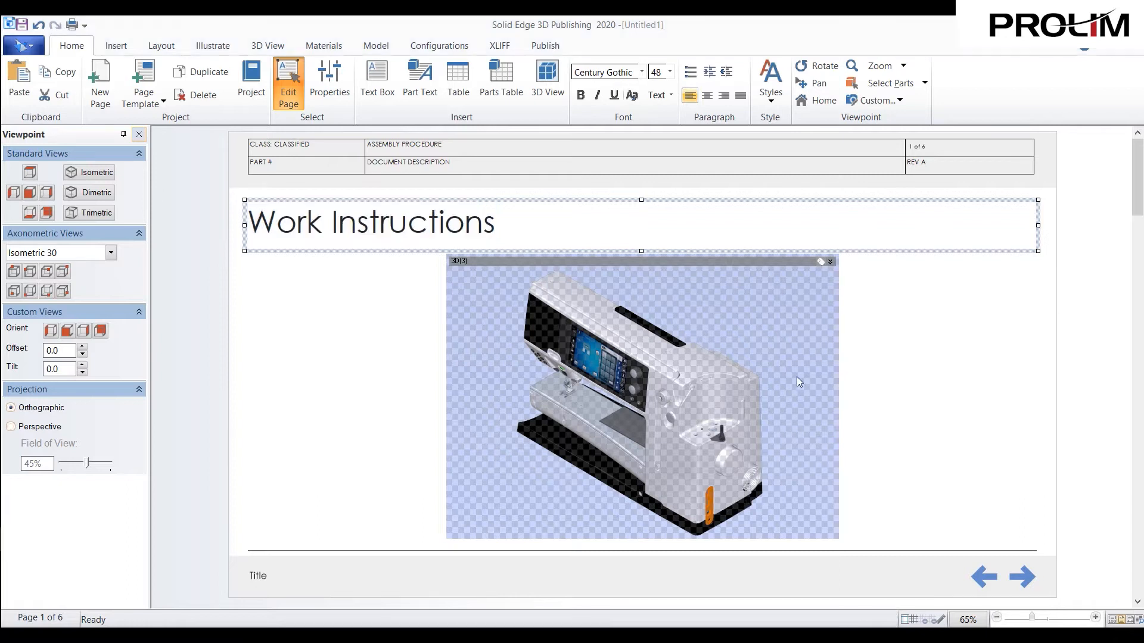
pyautogui.moveTo(506, 233); pyautogui.dragTo(238, 223)
pyautogui.write('M')
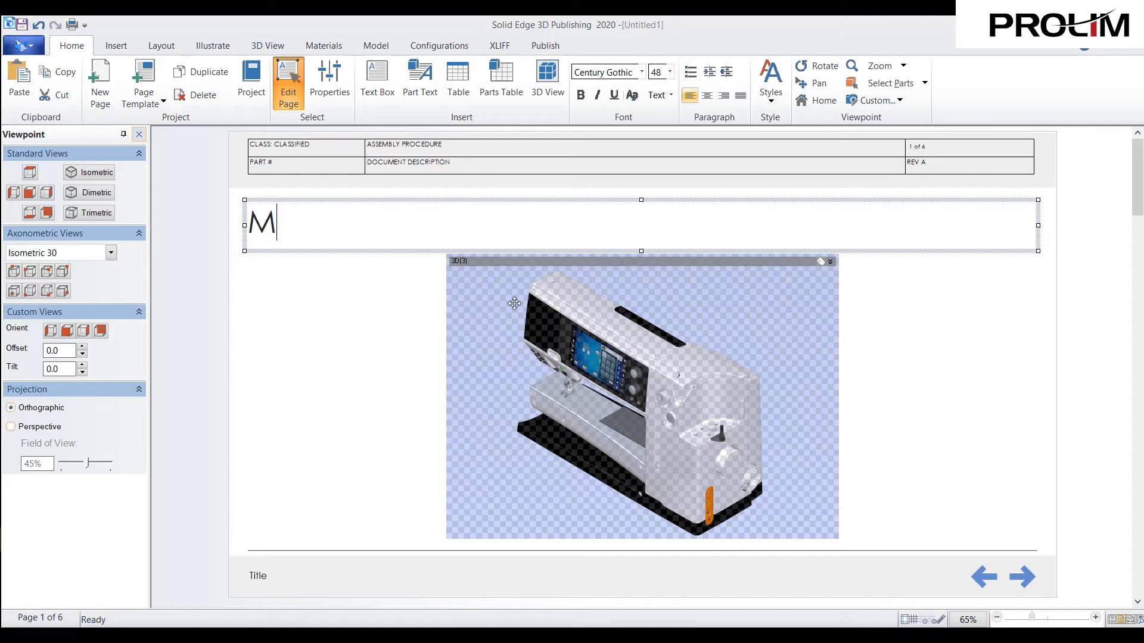
pyautogui.write('otor ')
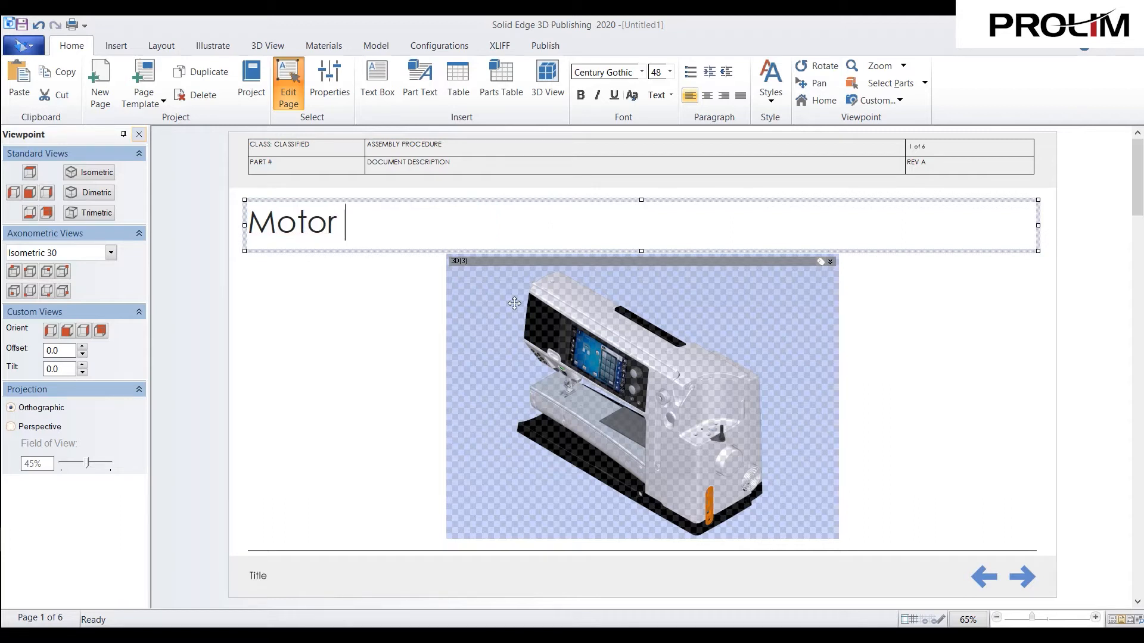
pyautogui.write('Replacement')
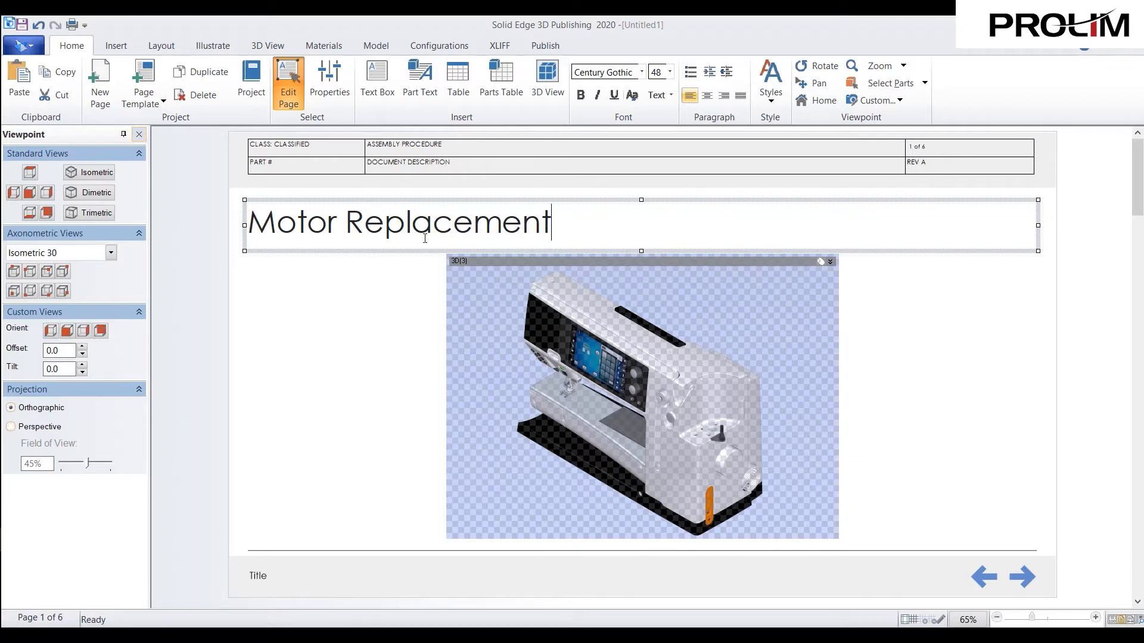
pyautogui.press('Escape')
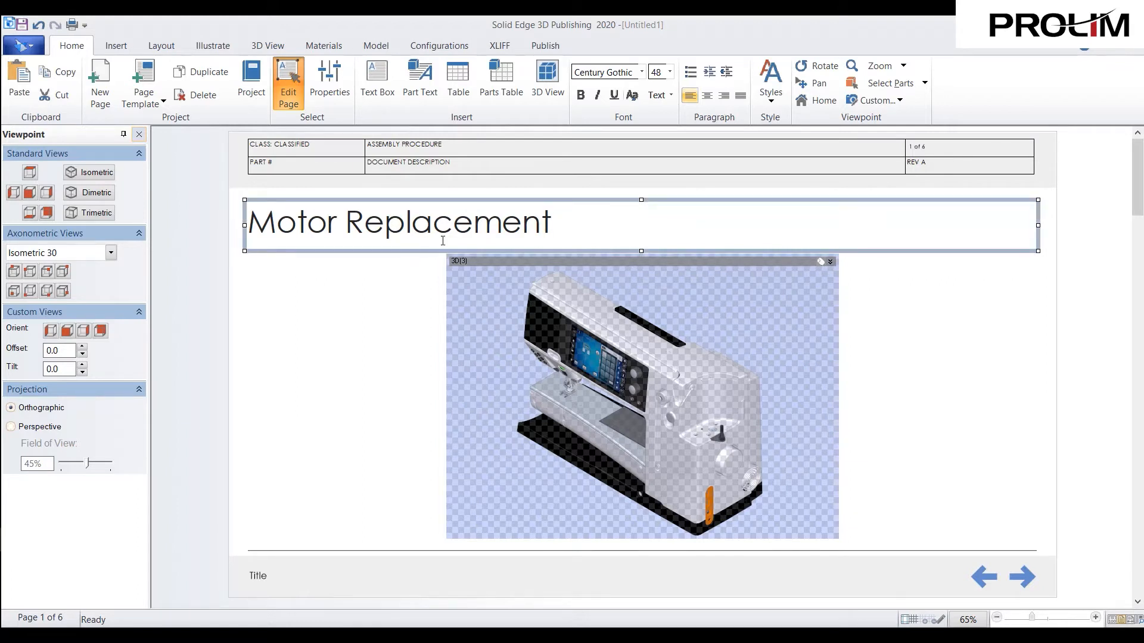
pyautogui.click(436, 287)
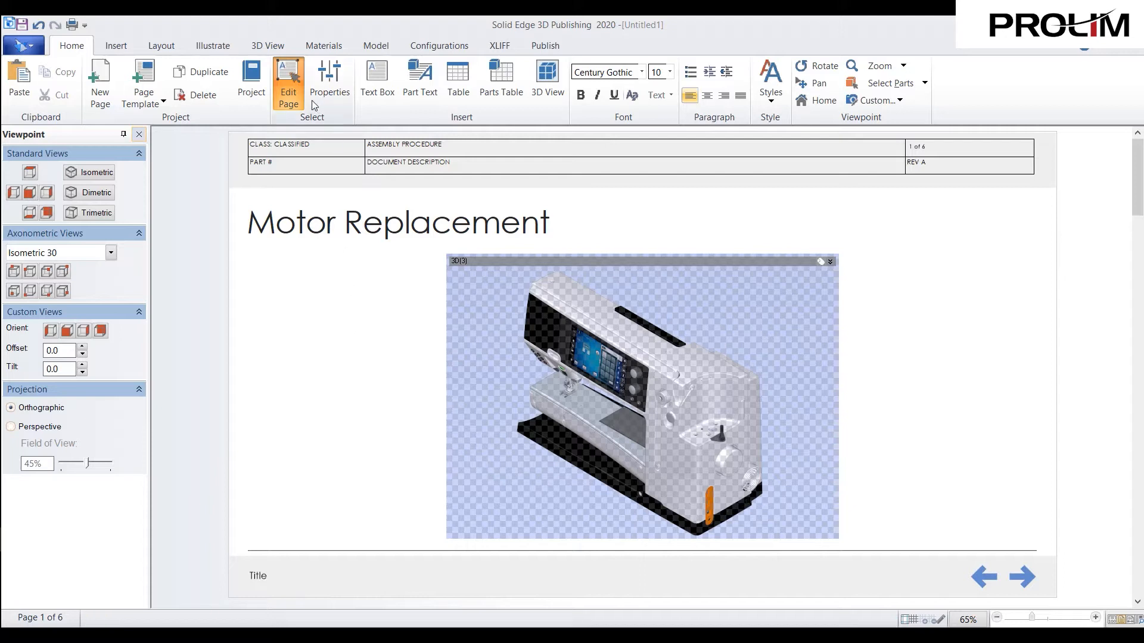
pyautogui.click(280, 87)
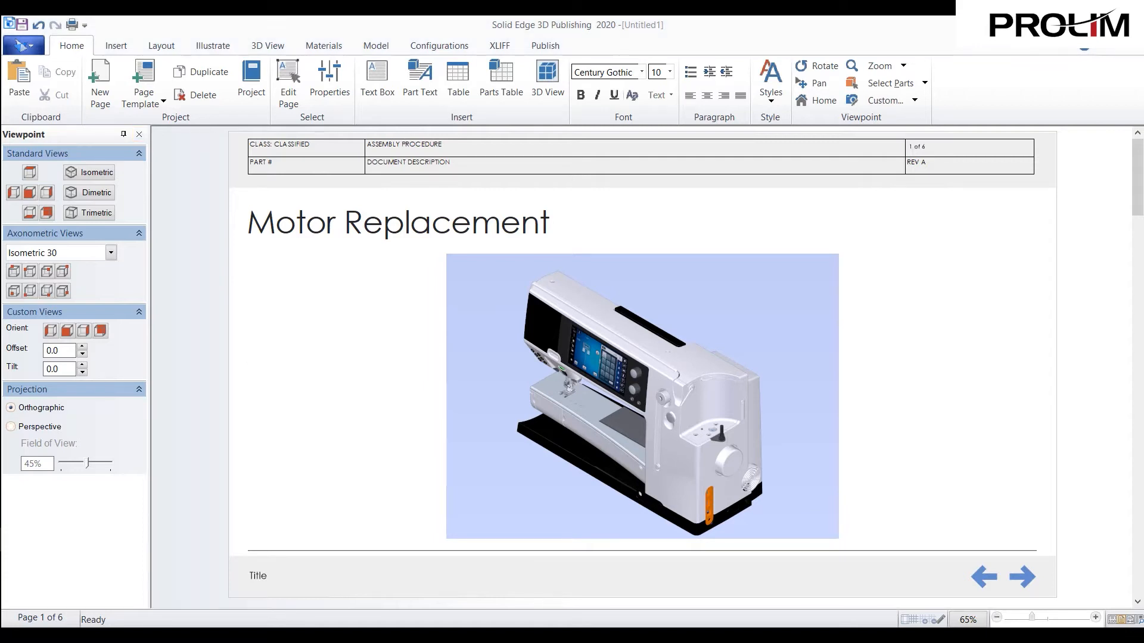
pyautogui.click(139, 134)
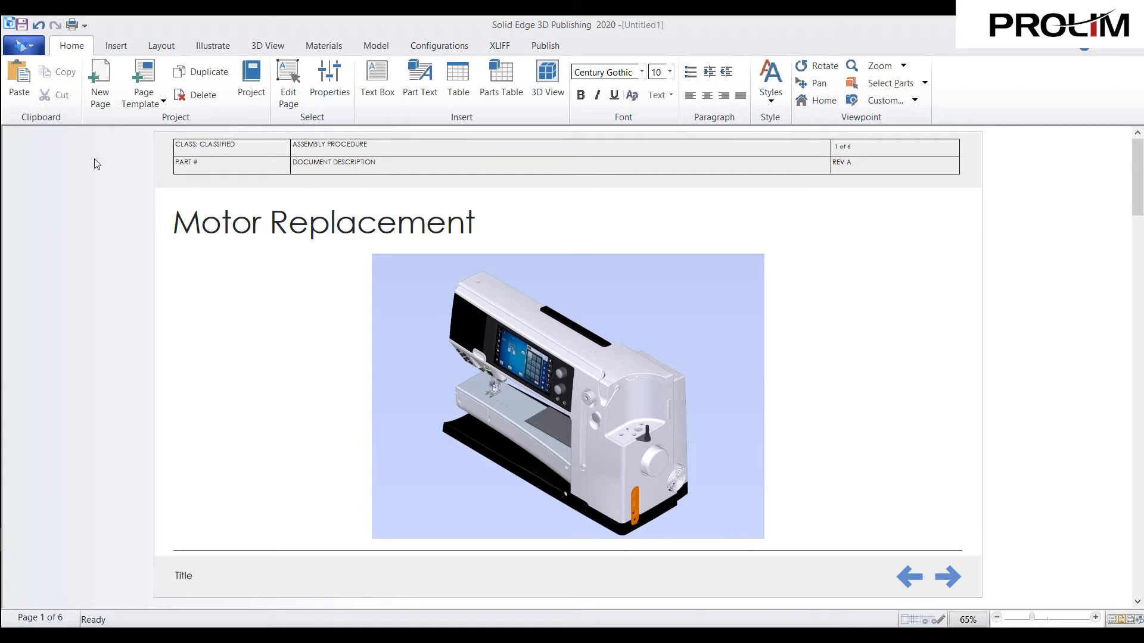
# - Create a new storyboard named "Cover Page" with an empty description
pyautogui.click(201, 54)
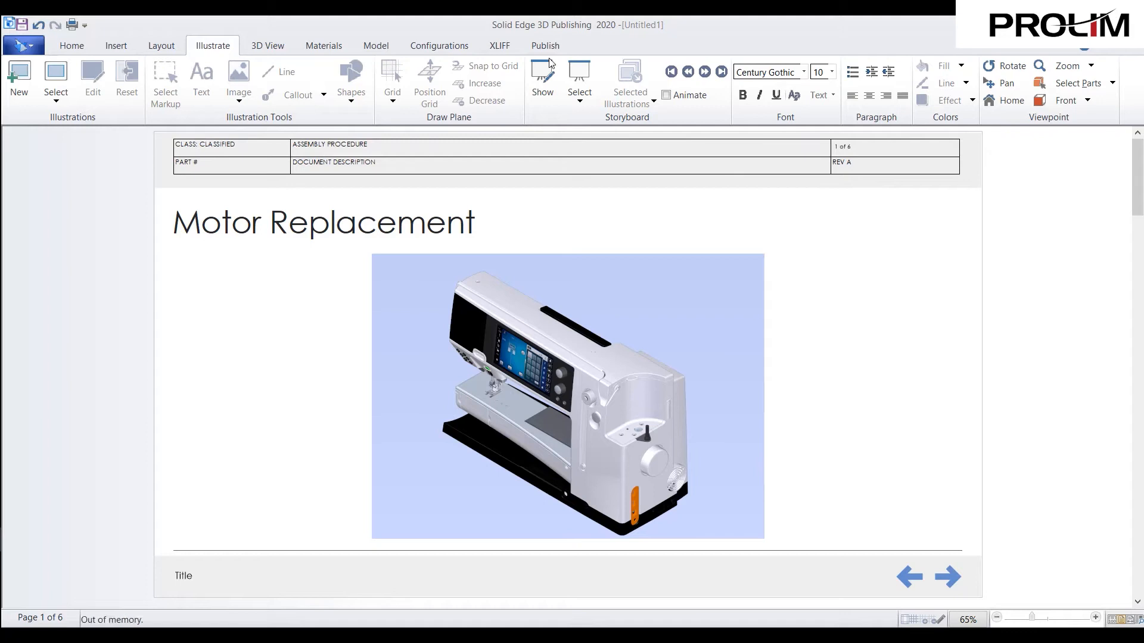
pyautogui.click(582, 101)
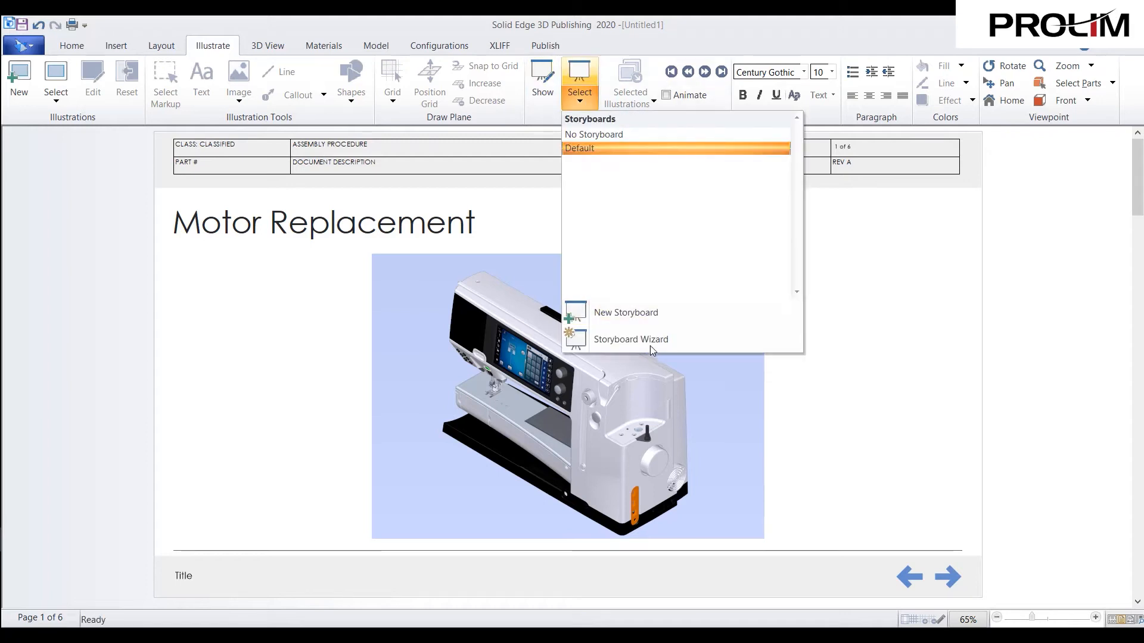
pyautogui.click(647, 315)
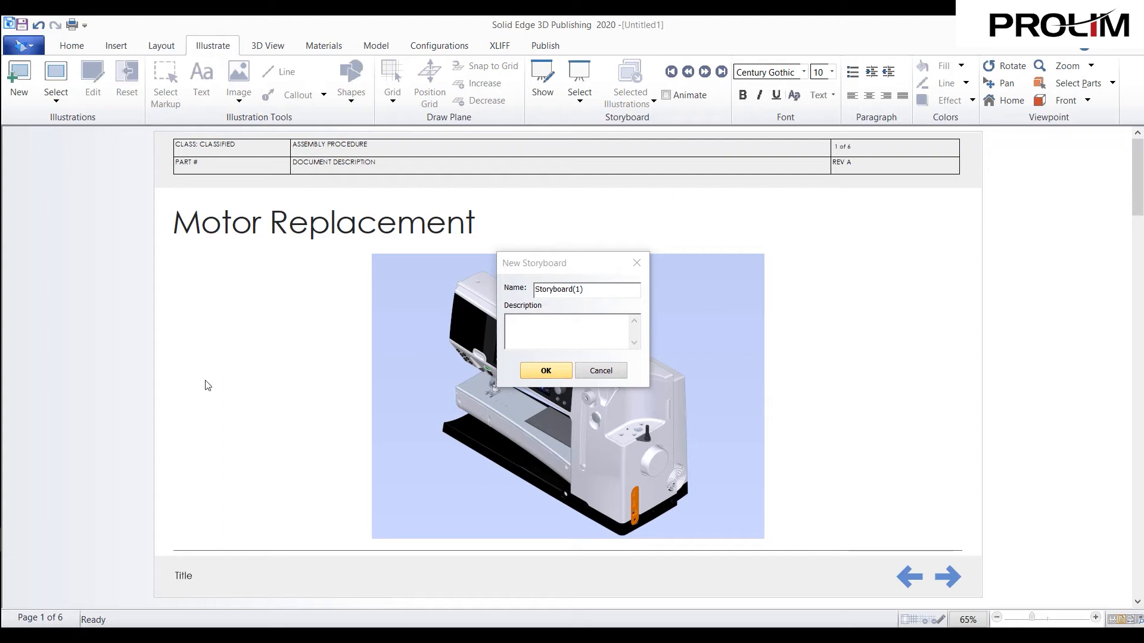
pyautogui.moveTo(593, 289); pyautogui.dragTo(533, 290)
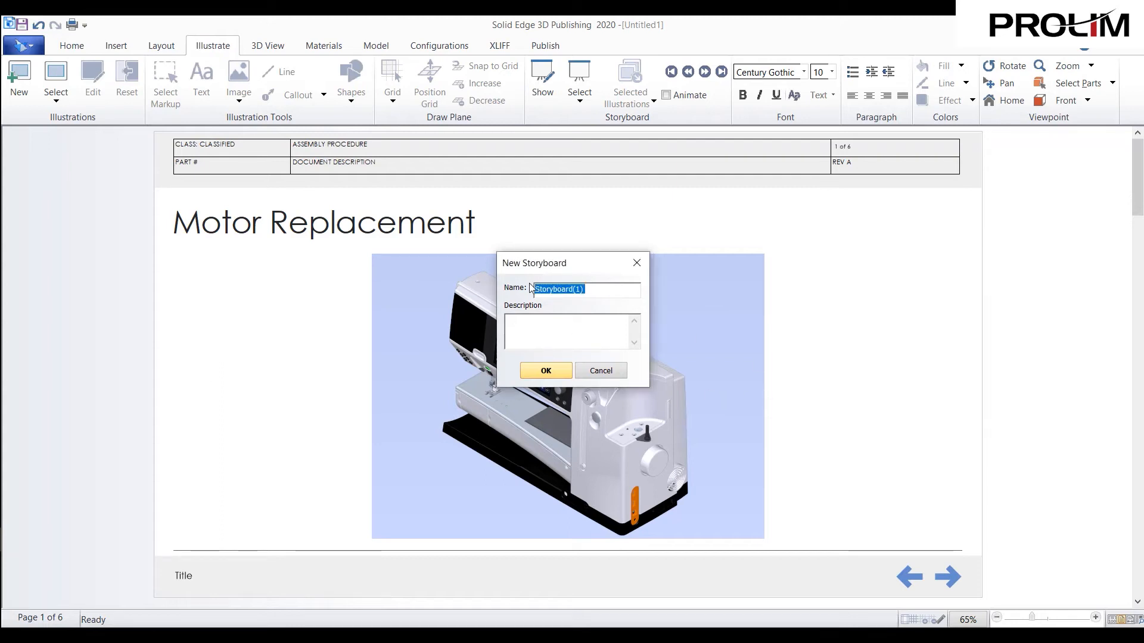
pyautogui.write('Cover')
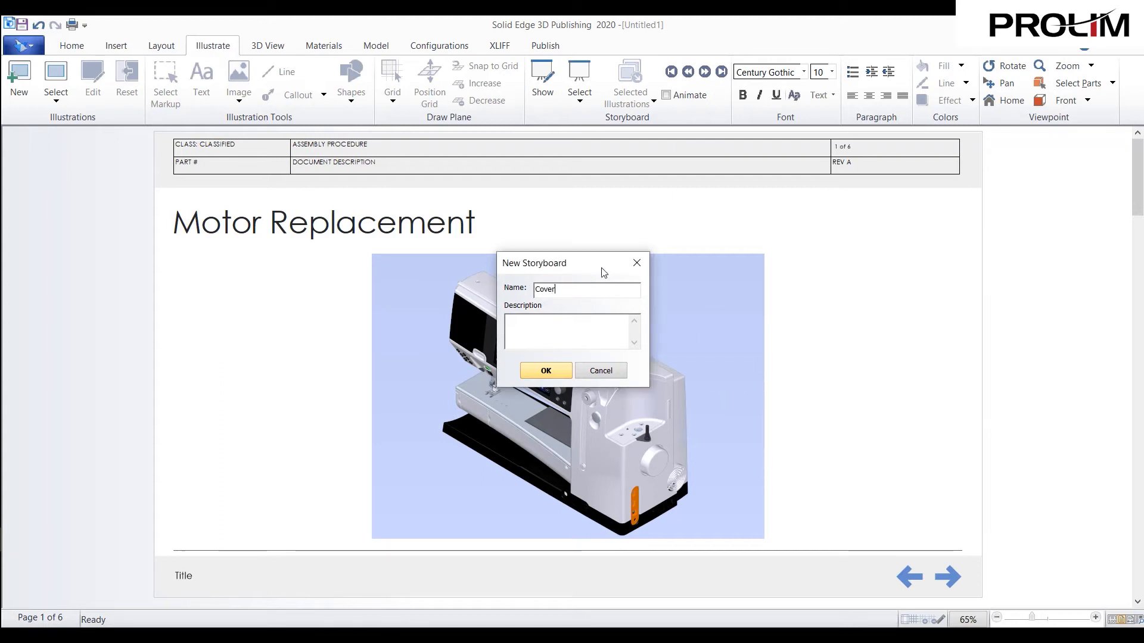
pyautogui.write(' Page')
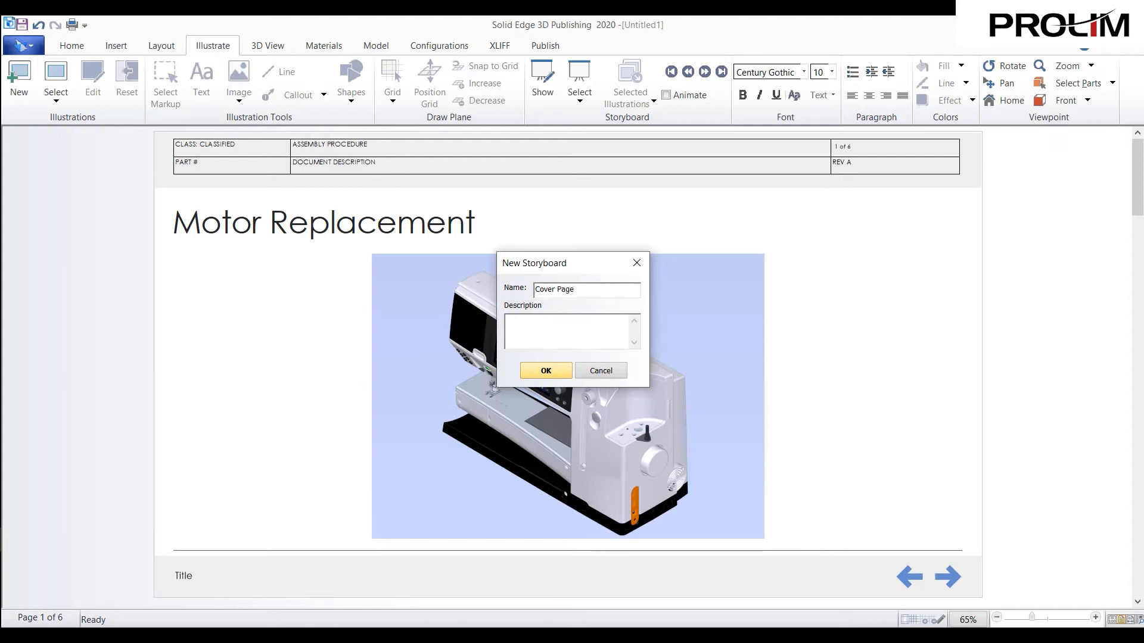
pyautogui.click(564, 372)
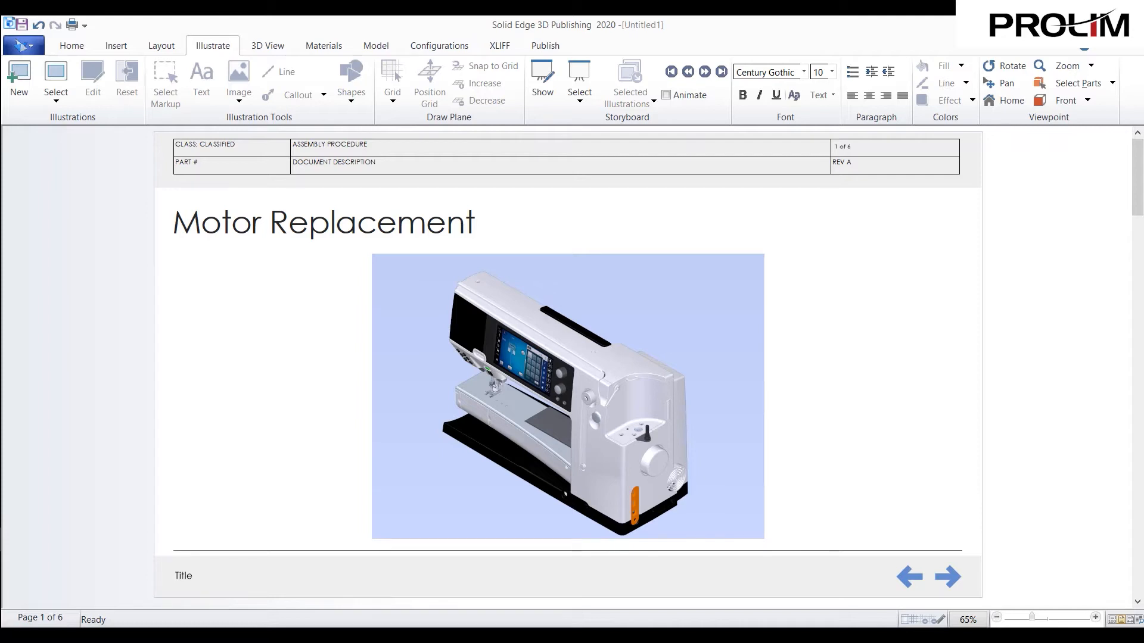
# - Show the storyboard and start a new illustration for it
pyautogui.click(546, 82)
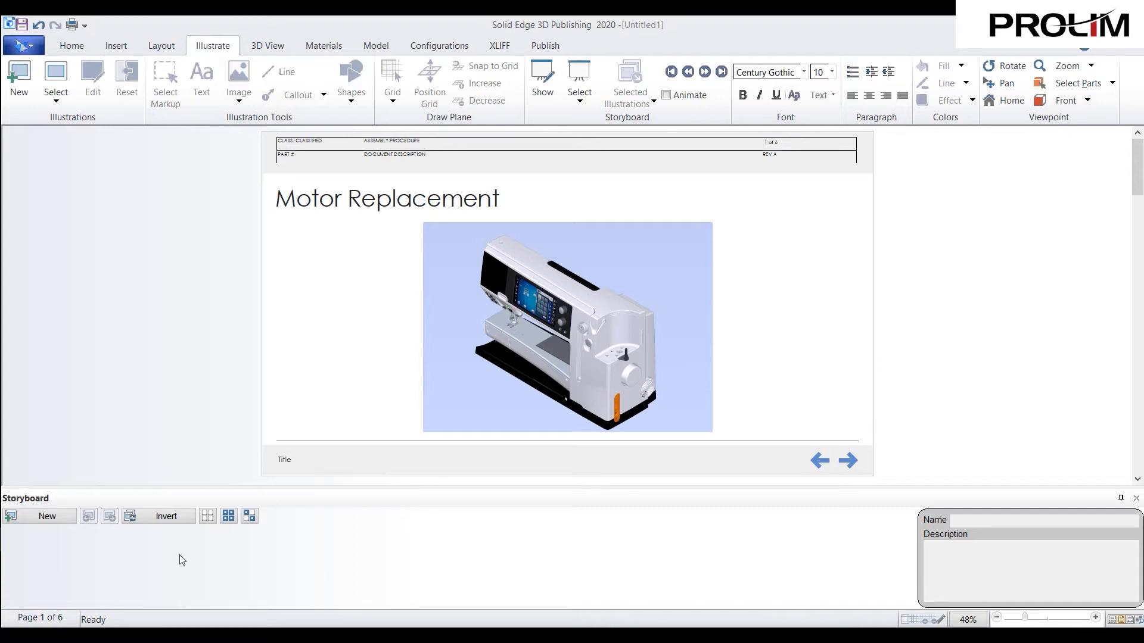
pyautogui.click(48, 517)
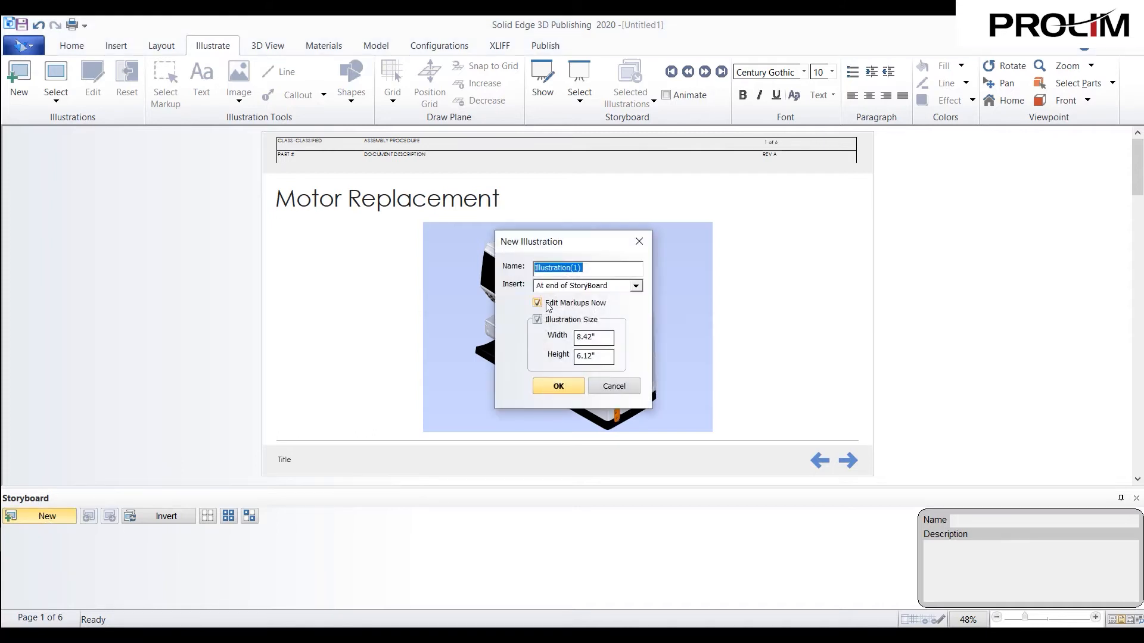
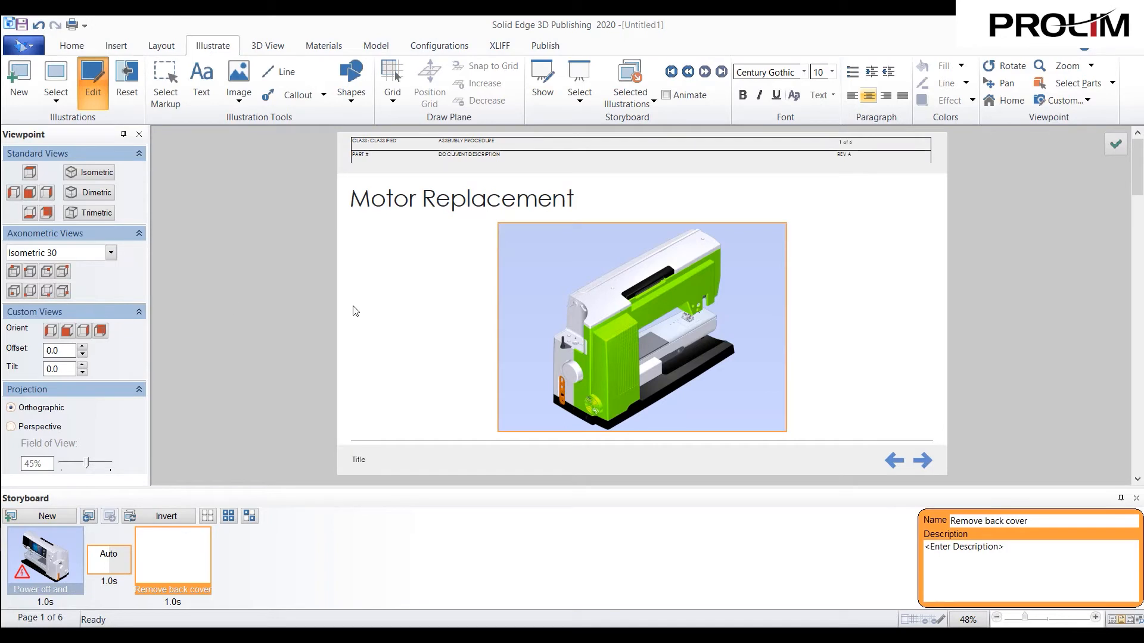
# - Show the 3D - XY drawing grid in the illustration and raise it to about the middle of the sewing machine
pyautogui.scroll(-2, 626, 310)
pyautogui.scroll(-1, 578, 271)
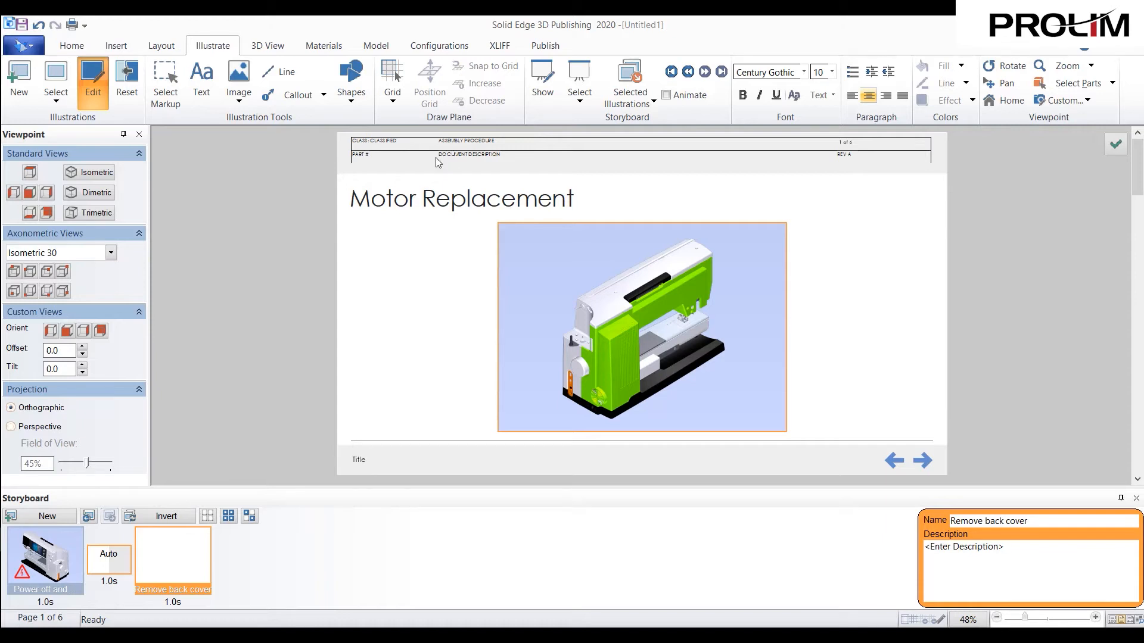
pyautogui.click(393, 100)
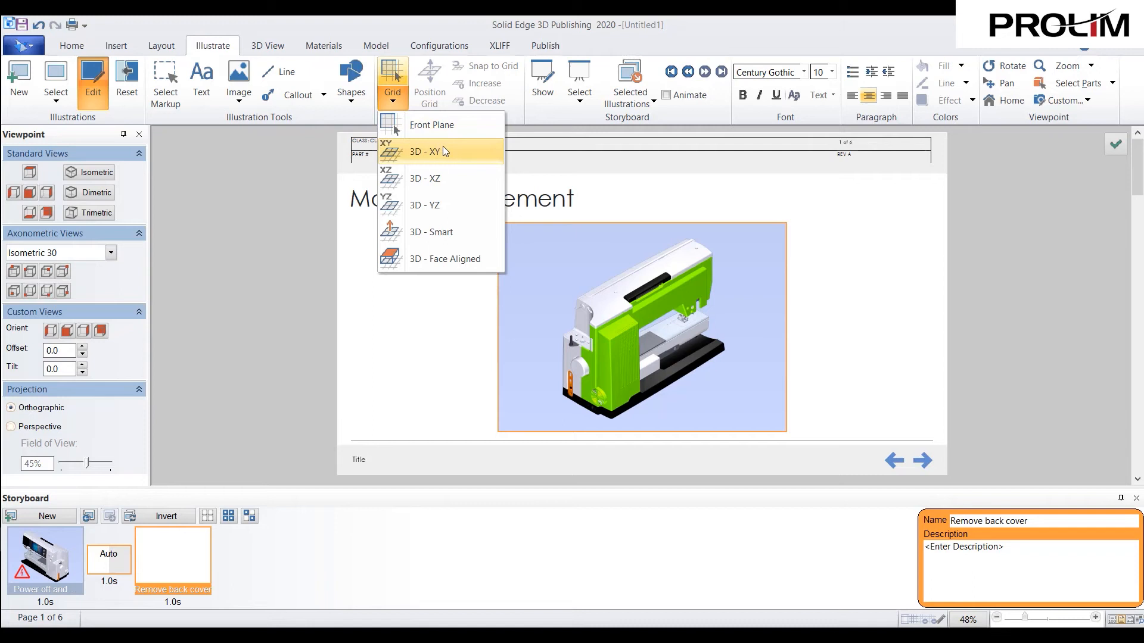
pyautogui.click(451, 176)
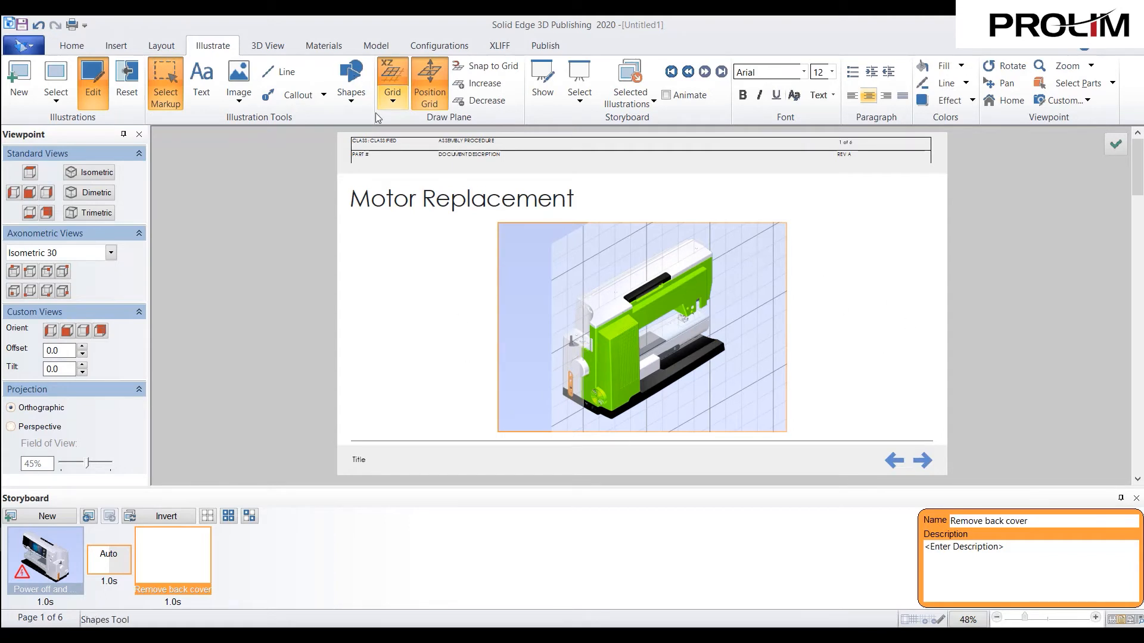
pyautogui.click(391, 98)
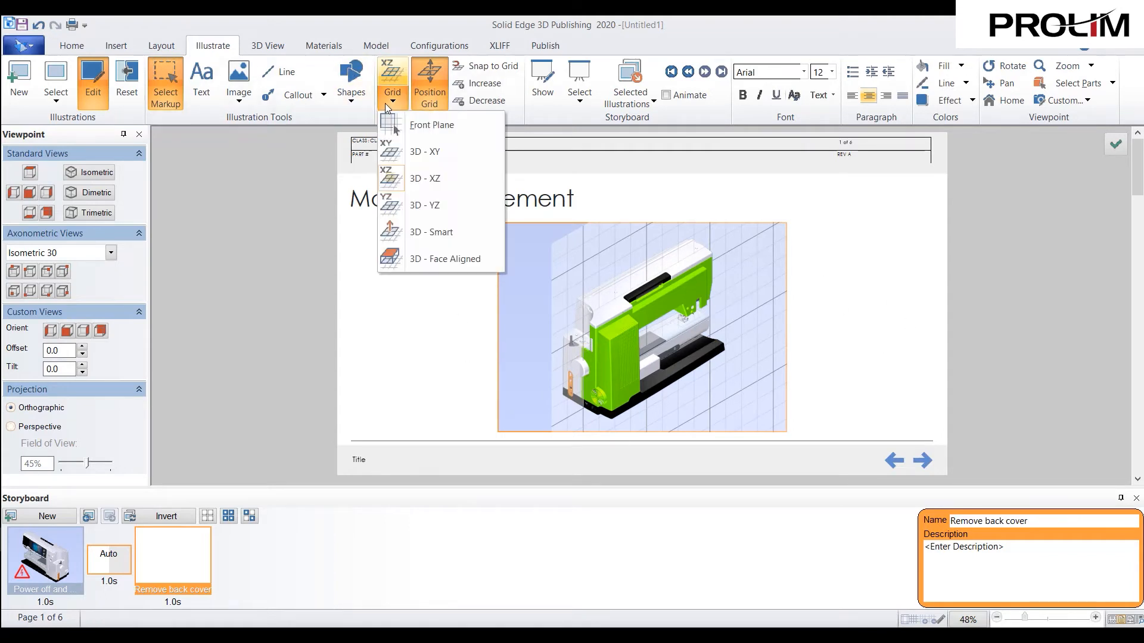
pyautogui.click(441, 152)
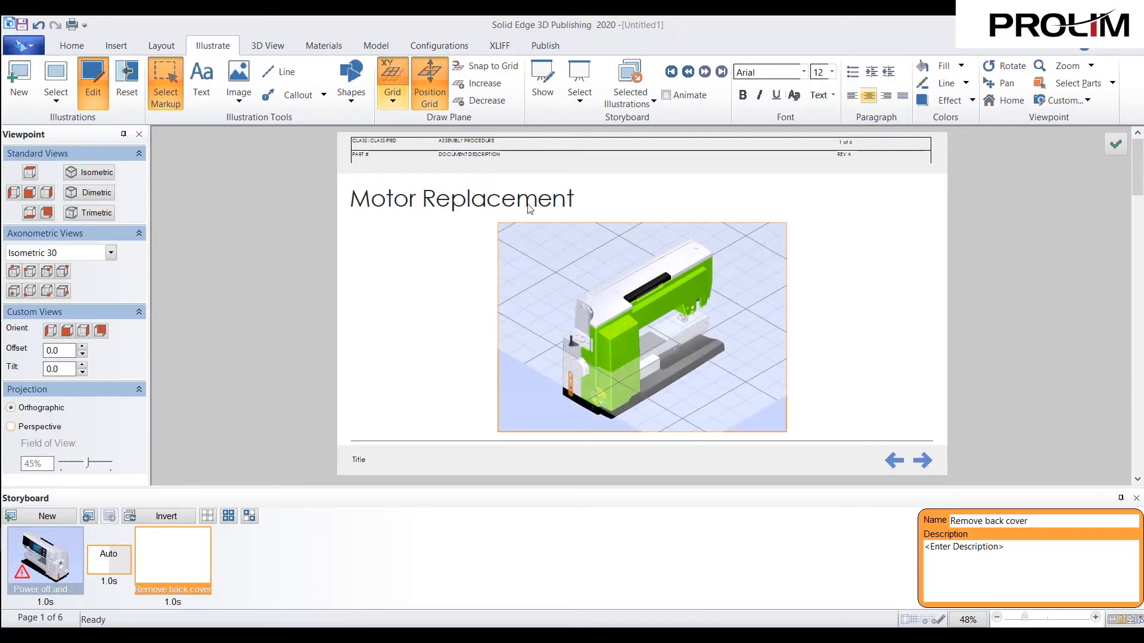
pyautogui.moveTo(726, 364); pyautogui.dragTo(730, 305)
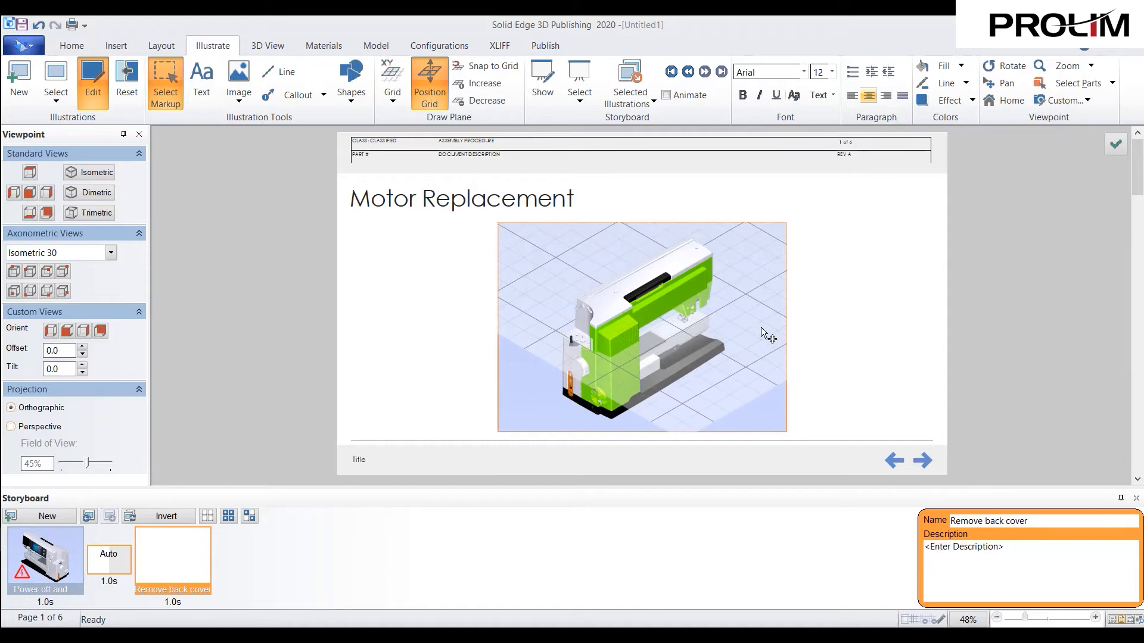
# - Place the stock right-pointing arrow on the grid beside the machine's base, enlarge it, finish the illustration and close the viewpoint settings
pyautogui.click(231, 102)
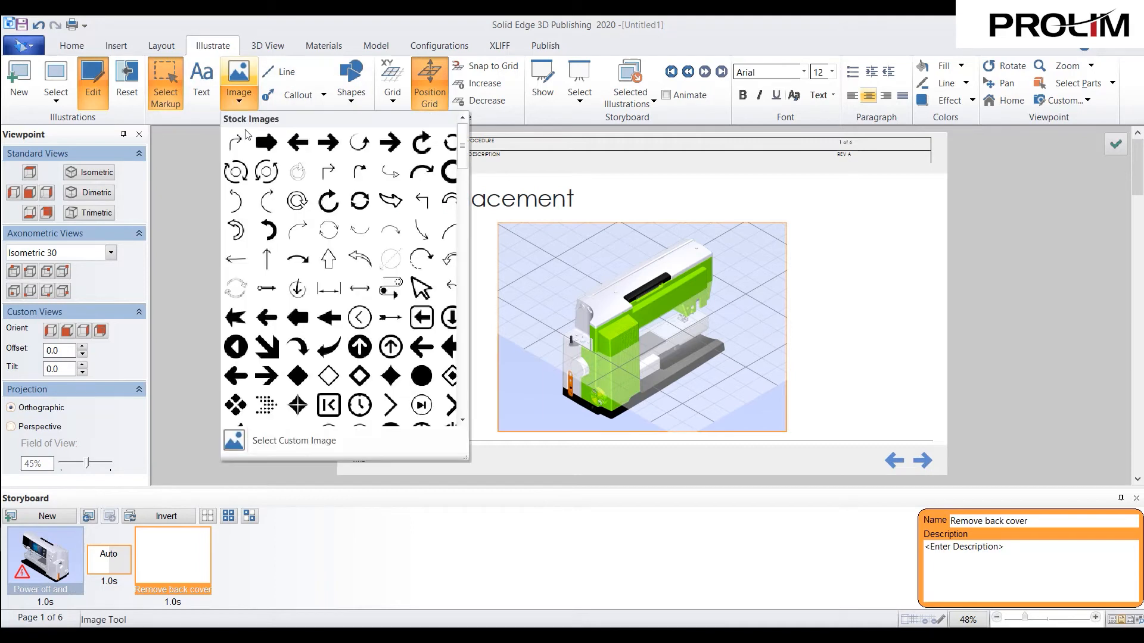
pyautogui.click(328, 142)
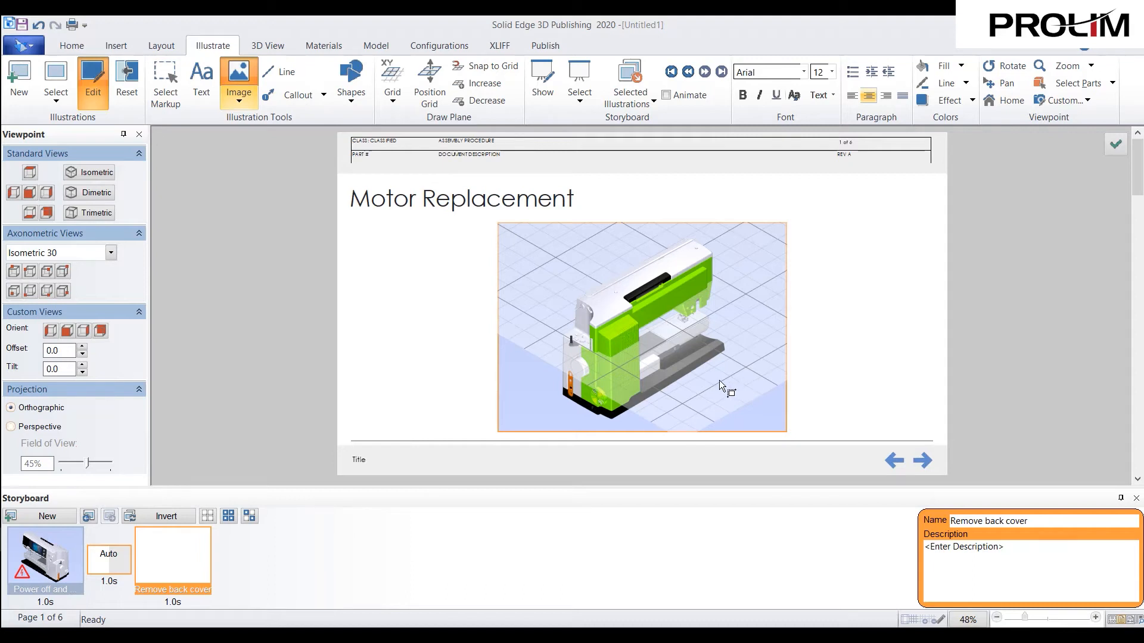
pyautogui.click(717, 359)
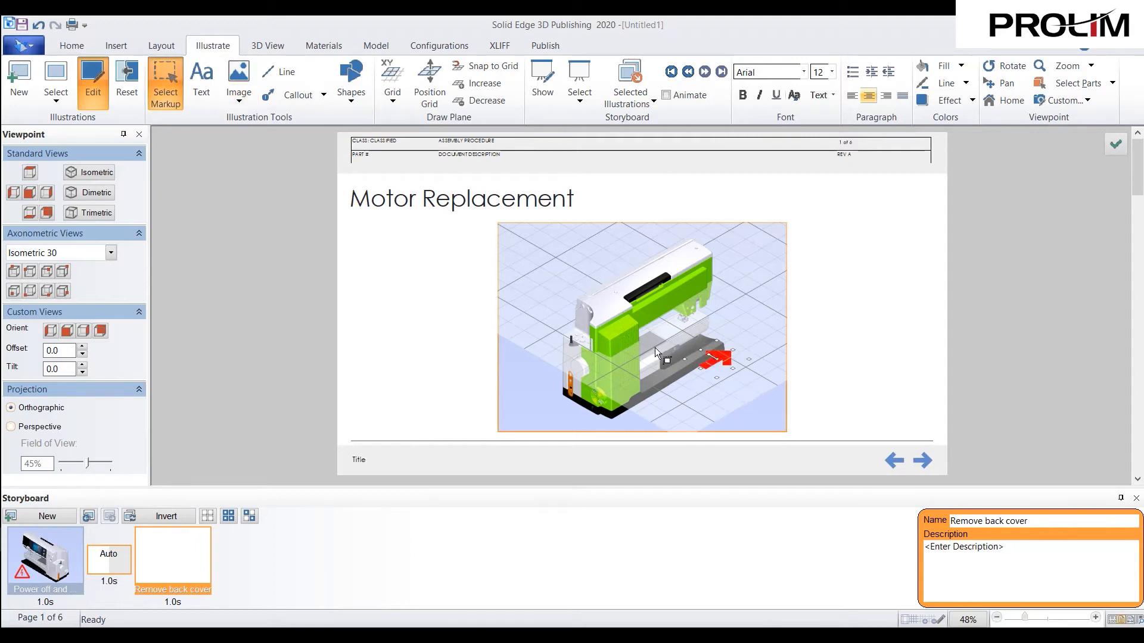
pyautogui.moveTo(643, 313); pyautogui.dragTo(634, 309)
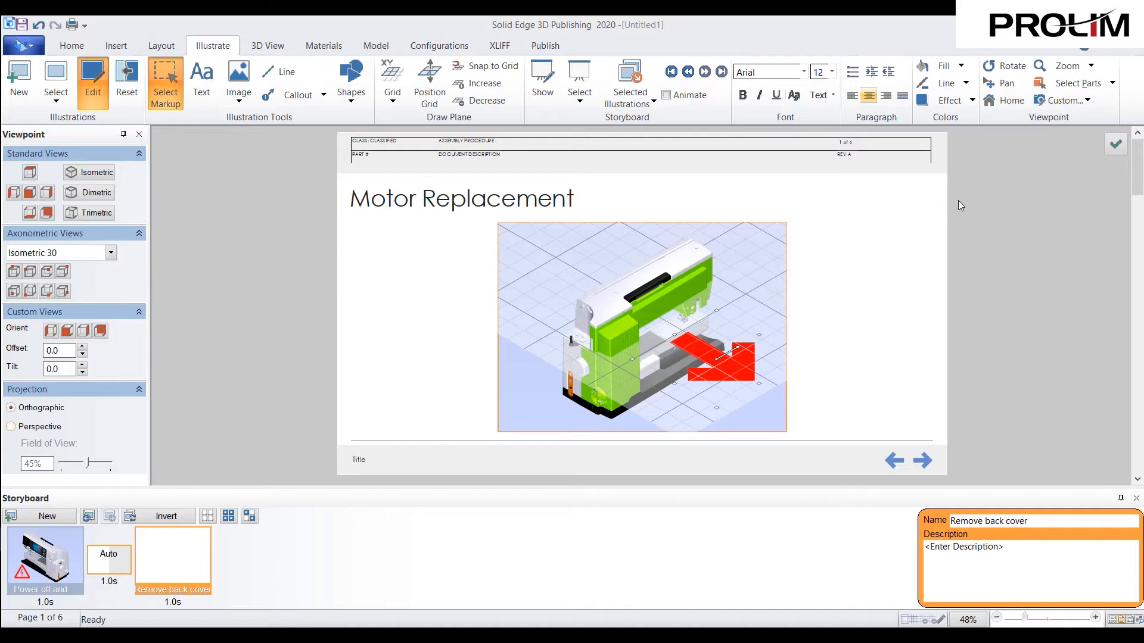
pyautogui.click(1116, 144)
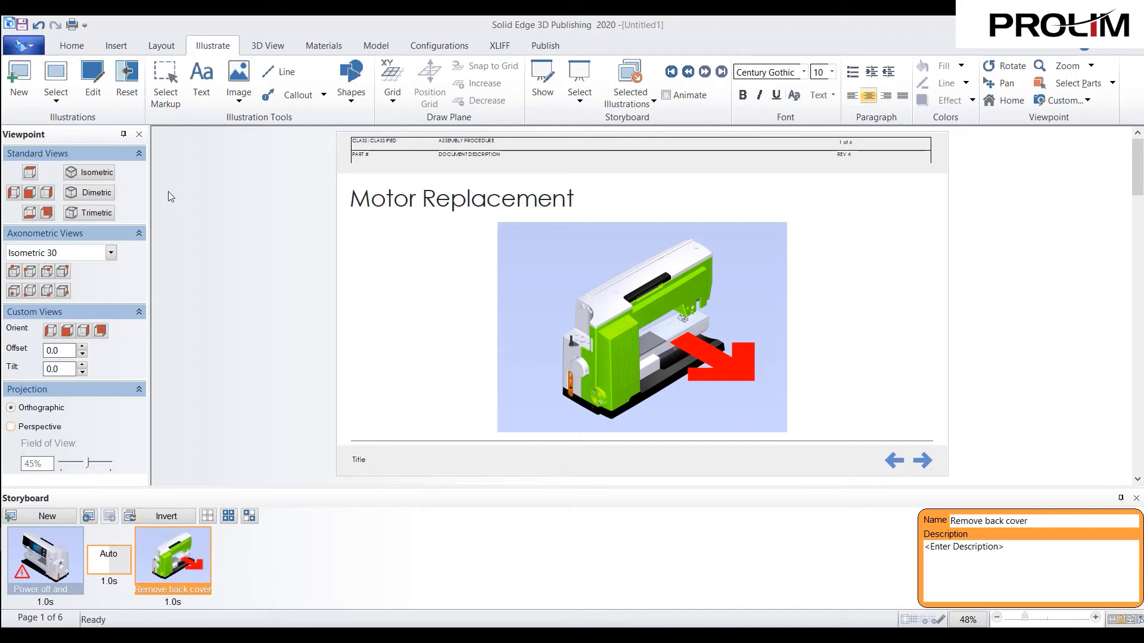
pyautogui.click(137, 135)
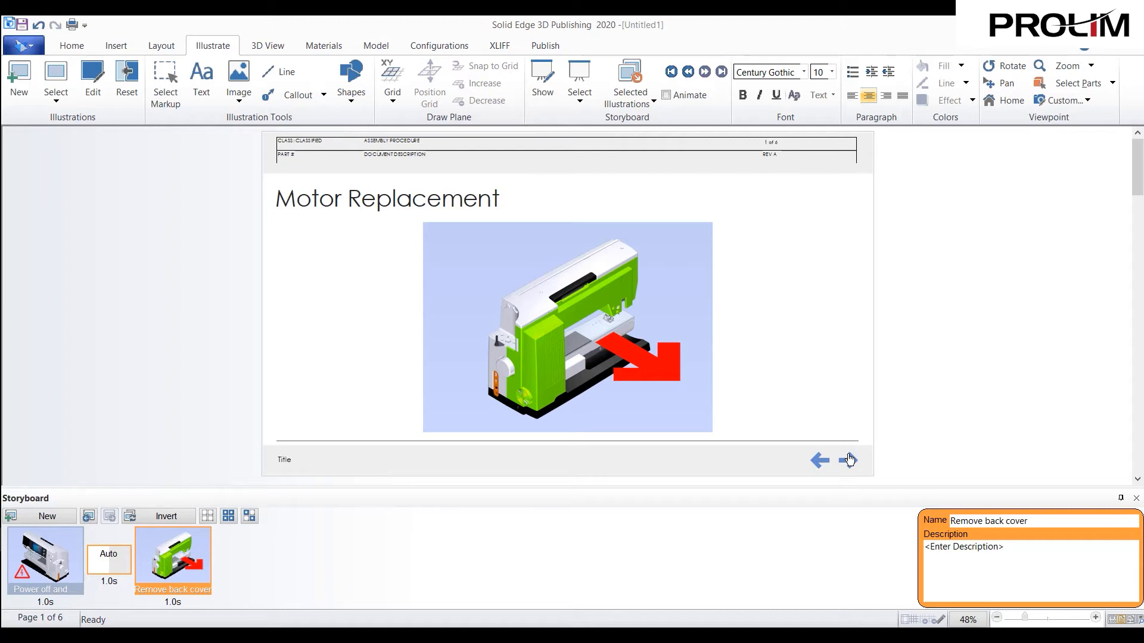
# - Insert an illustration table beside the cover page's 3D view, interacting with view 3D(3) and the Cover Page storyboard
pyautogui.click(116, 46)
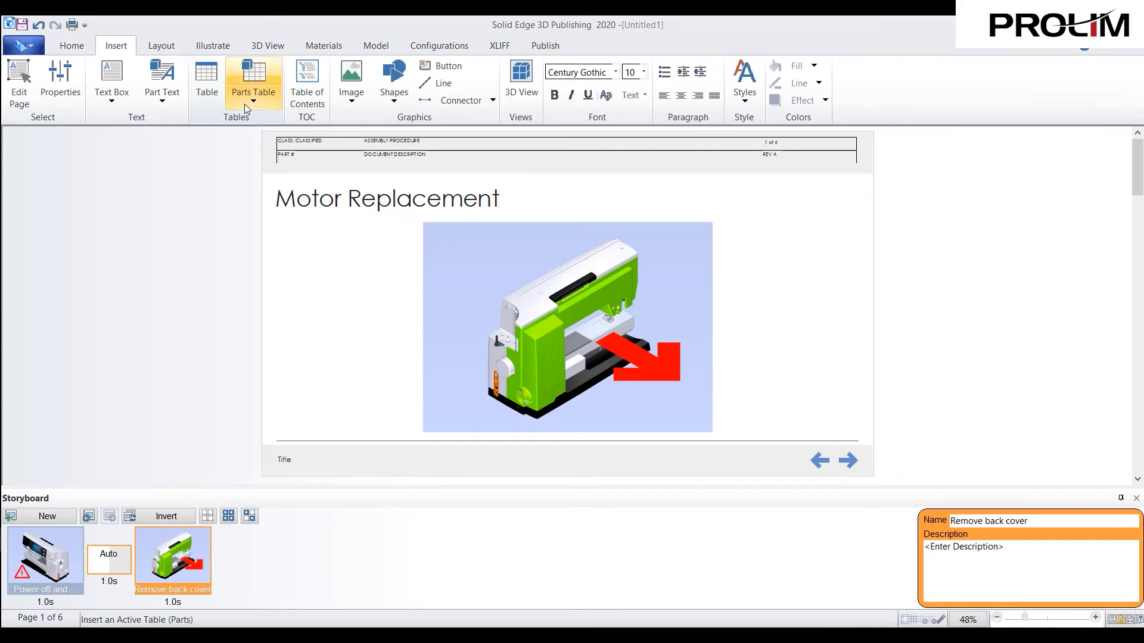
pyautogui.click(245, 108)
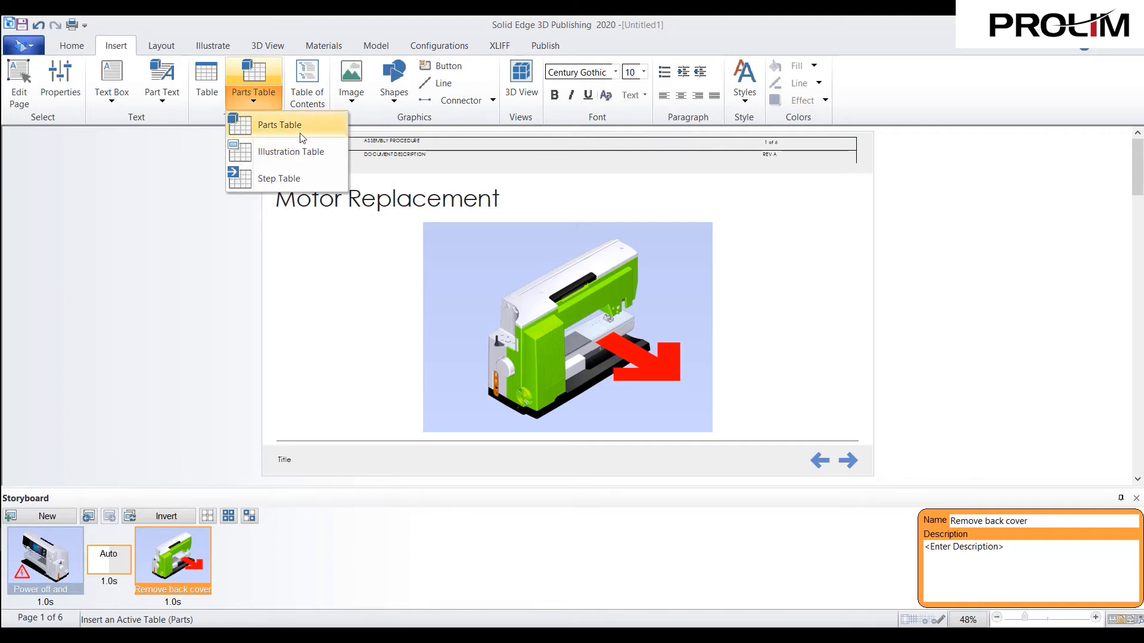
pyautogui.click(302, 151)
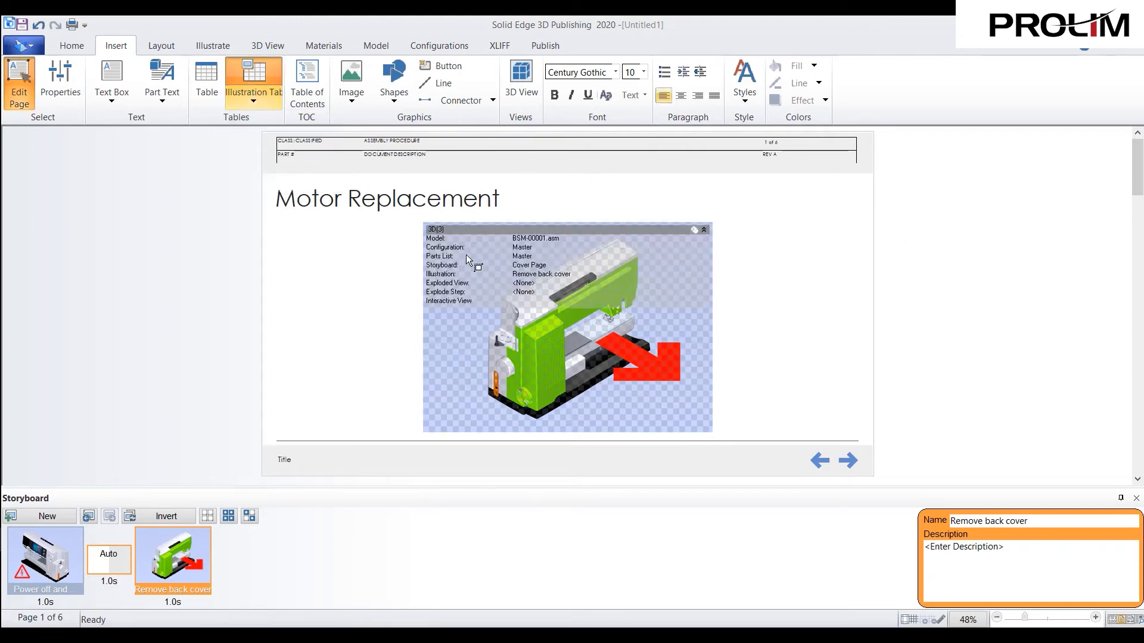
pyautogui.moveTo(299, 238); pyautogui.dragTo(412, 290)
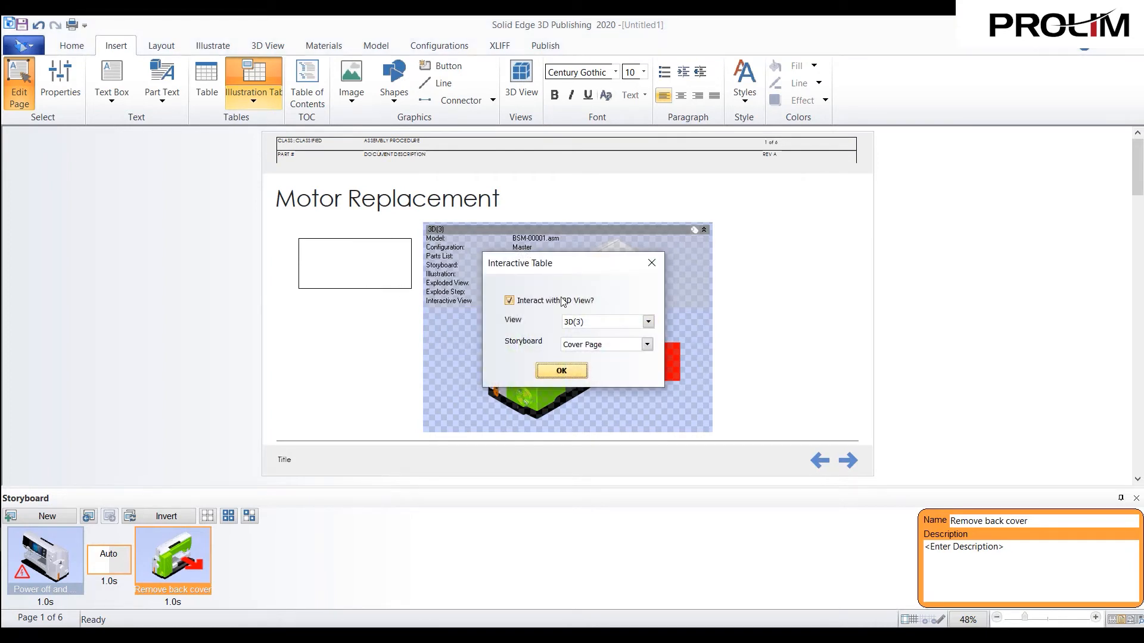
pyautogui.click(610, 349)
pyautogui.click(610, 348)
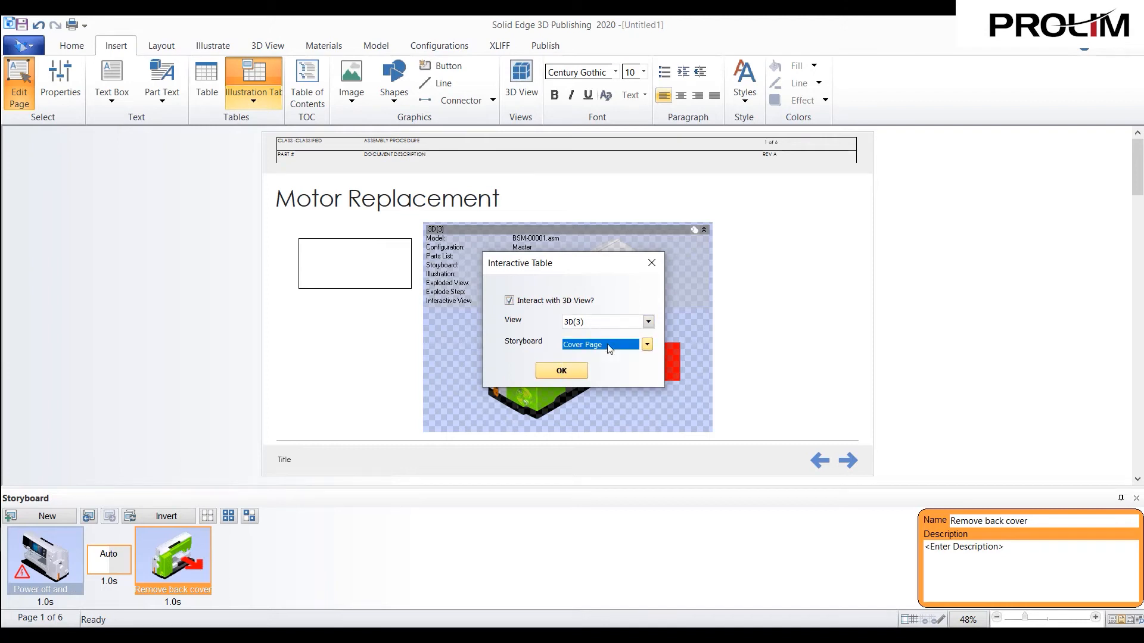
pyautogui.click(562, 374)
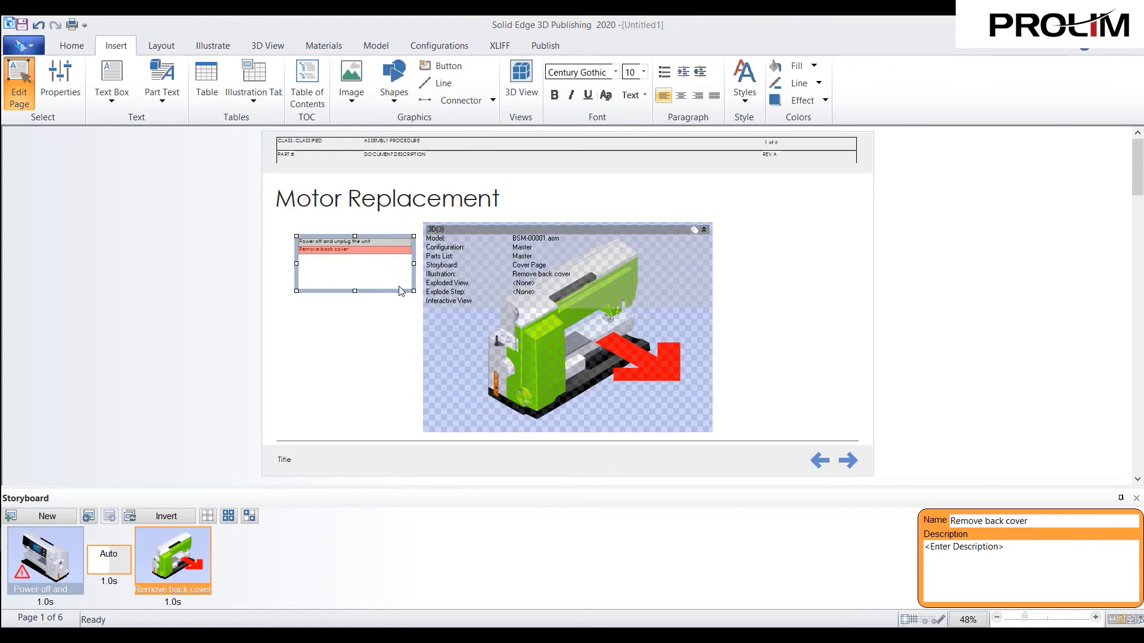
# - Leave page editing mode and test the table's "Power off and unplug the unit" and "Remove back cover" rows
pyautogui.click(27, 98)
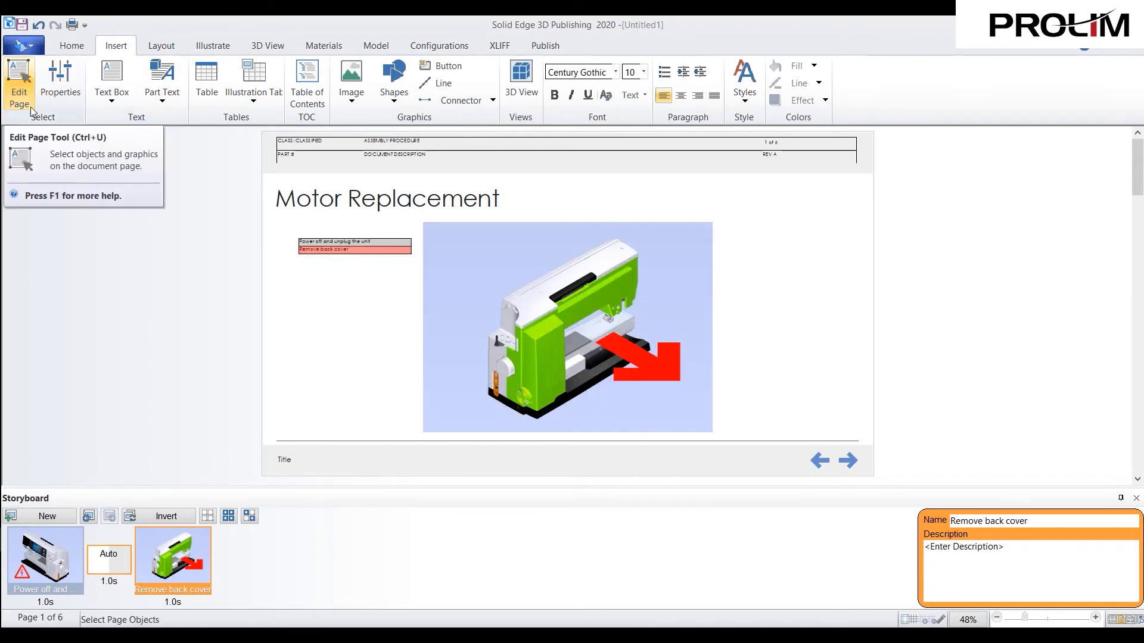
pyautogui.click(355, 242)
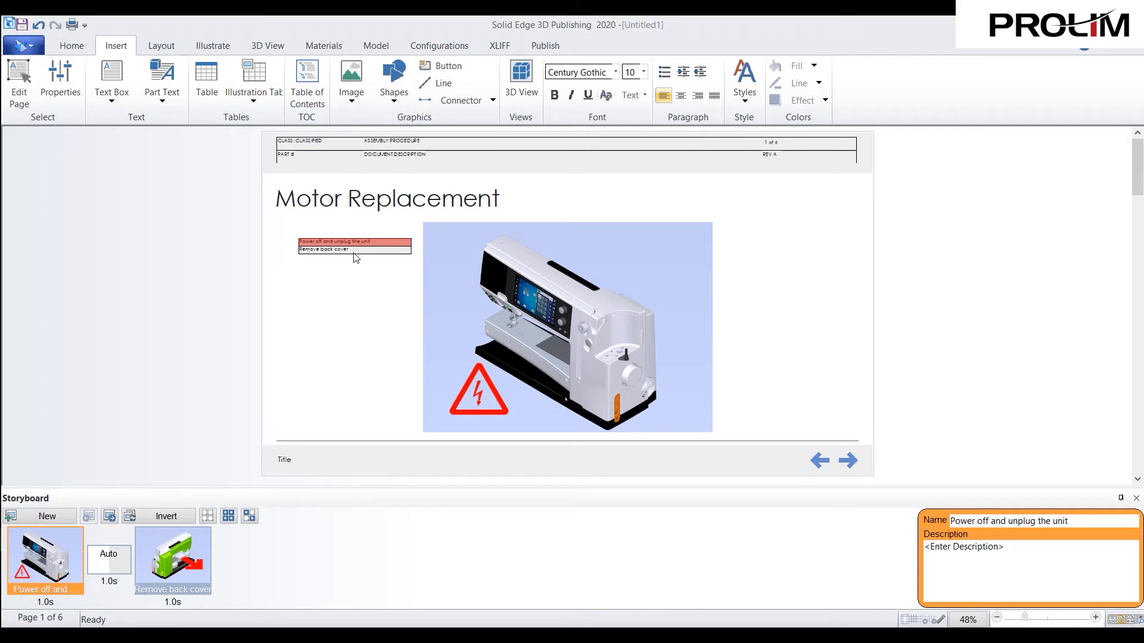
pyautogui.click(354, 252)
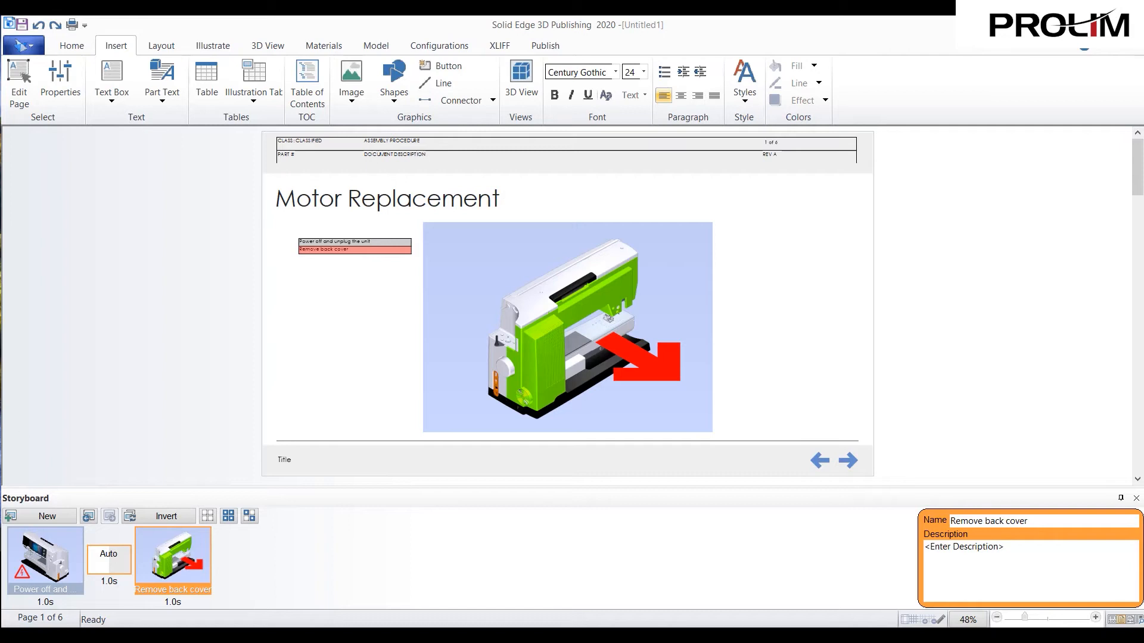
# - Move the illustration table directly under the Motor Replacement heading and set its font size to 12 in page editing mode, then leave that mode
pyautogui.click(27, 95)
pyautogui.click(326, 259)
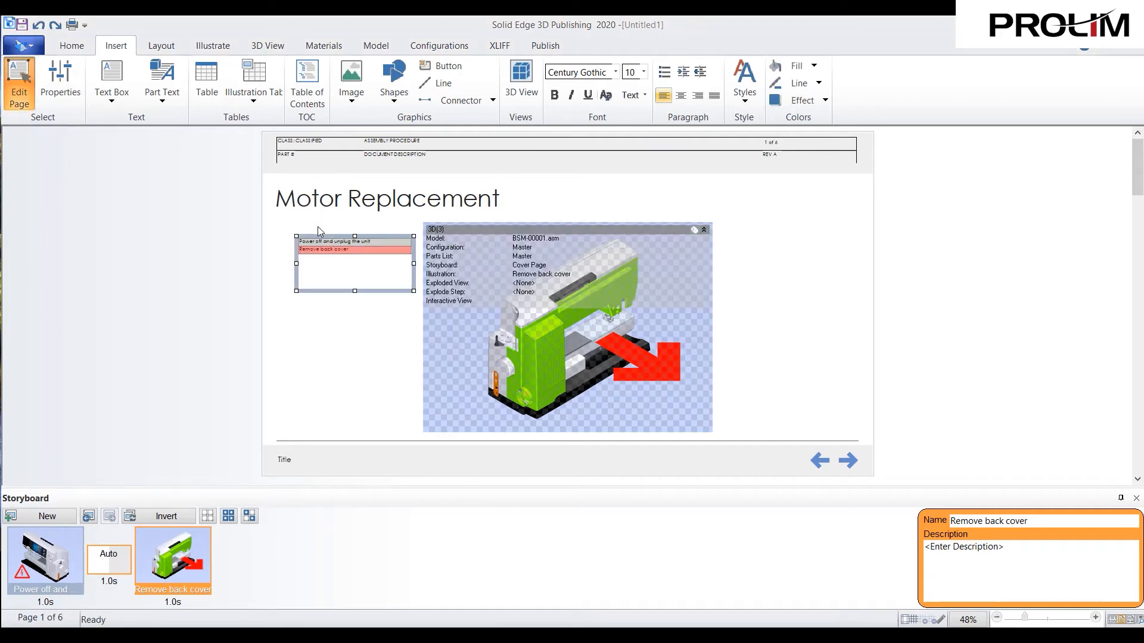
pyautogui.moveTo(321, 233); pyautogui.dragTo(302, 221)
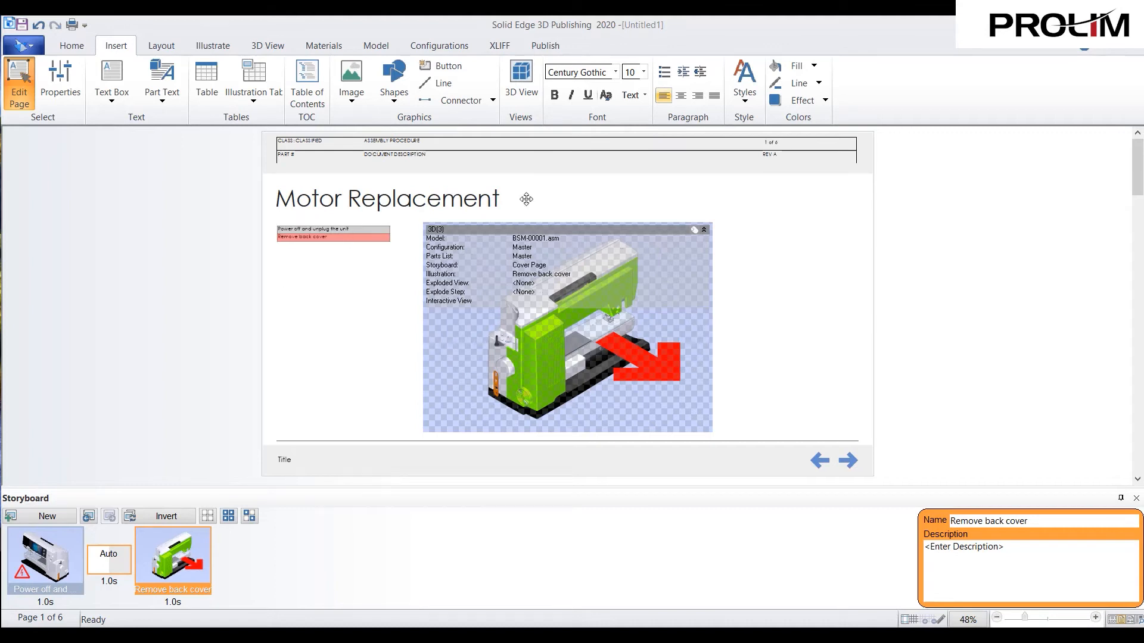
pyautogui.click(643, 72)
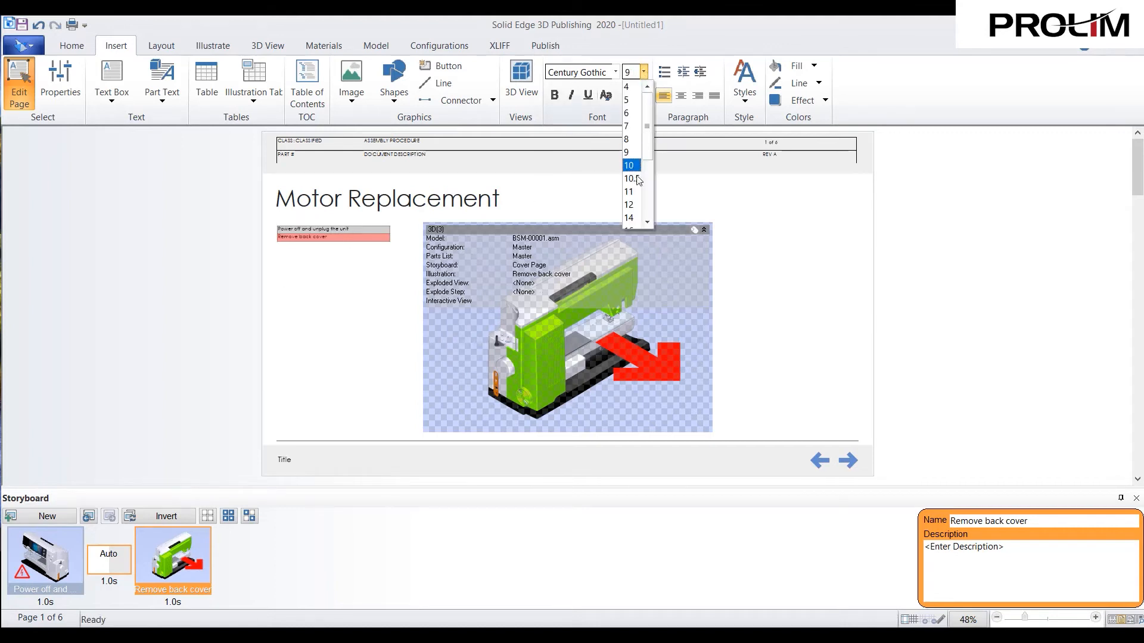
pyautogui.click(629, 204)
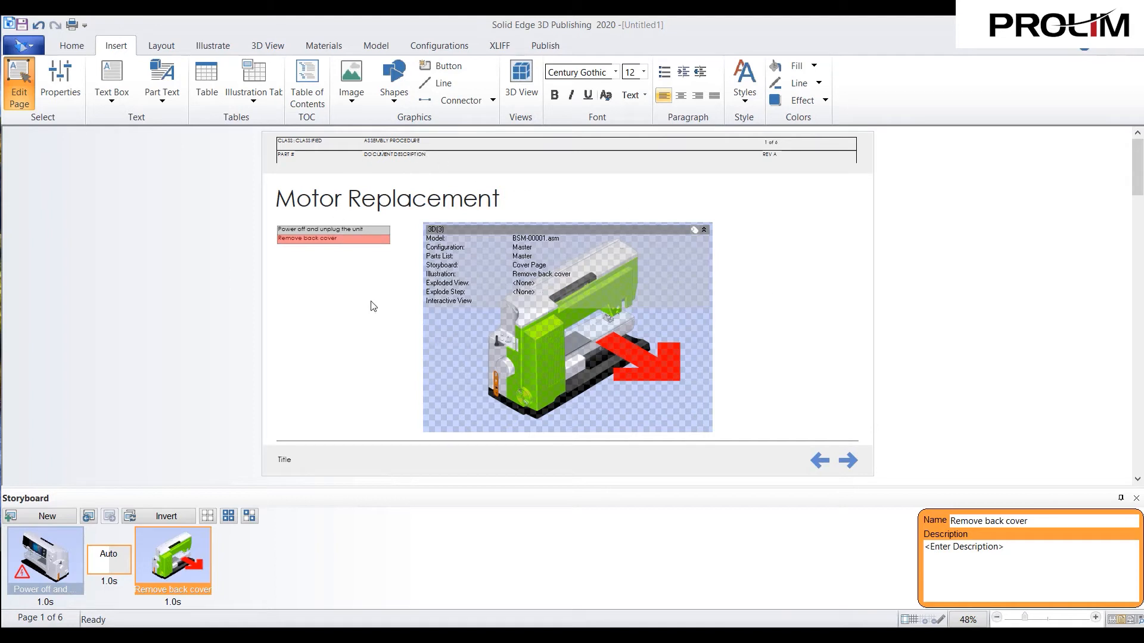
pyautogui.click(19, 83)
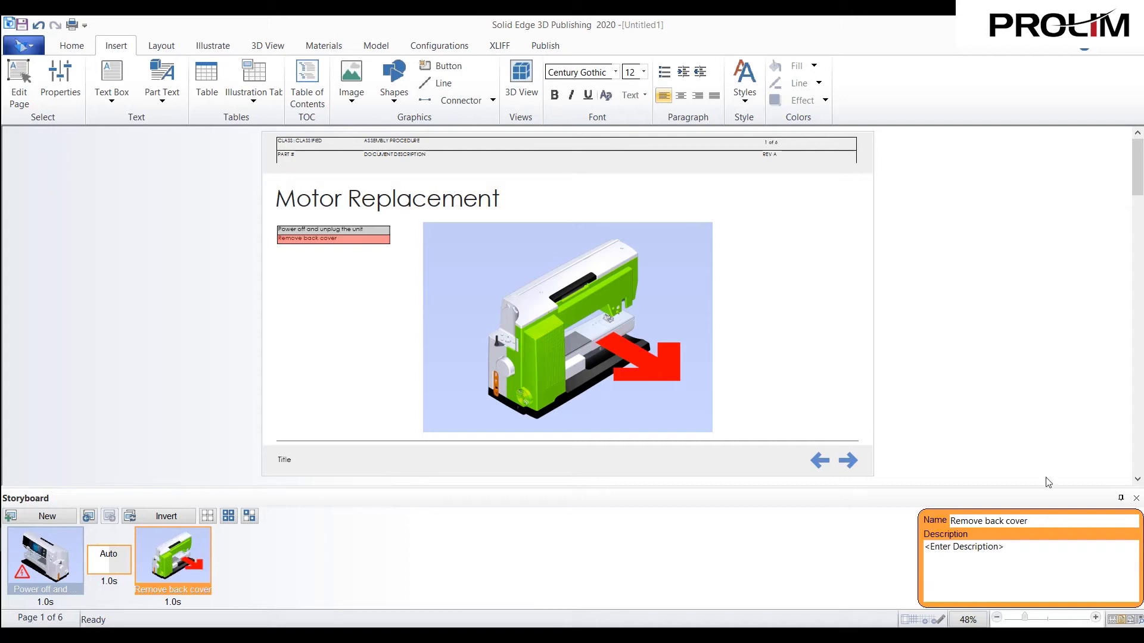
# - Go to the Instructions page and orient its sewing machine 3D view to the Isometric view
pyautogui.click(1138, 479)
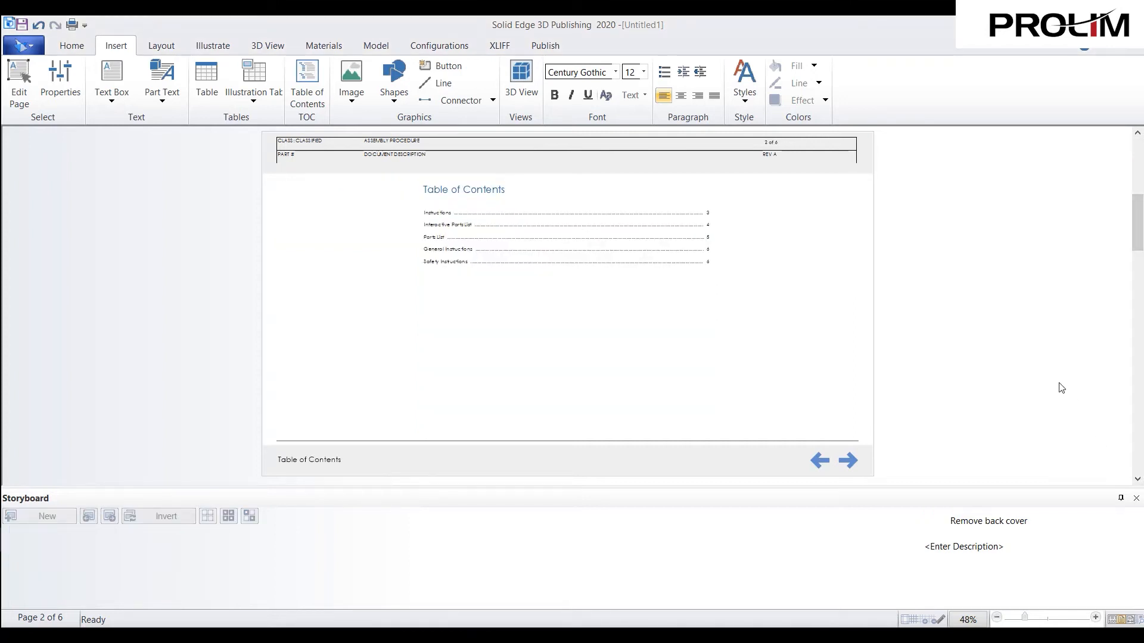
pyautogui.click(1137, 480)
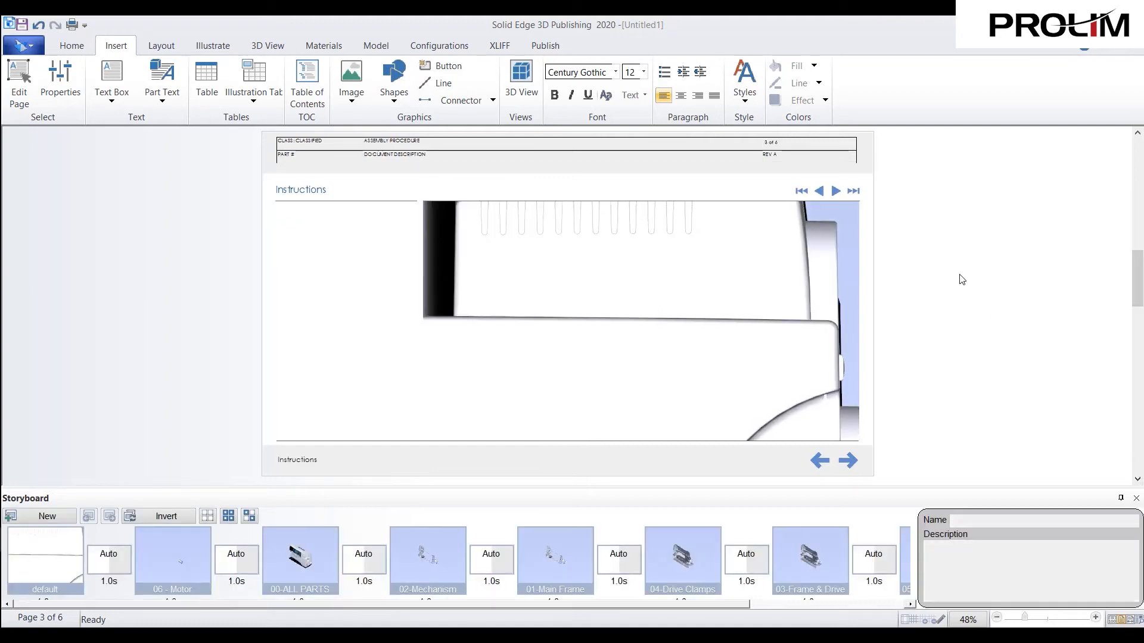
pyautogui.scroll(2, 646, 322)
pyautogui.scroll(-2, 647, 322)
pyautogui.scroll(-5, 647, 322)
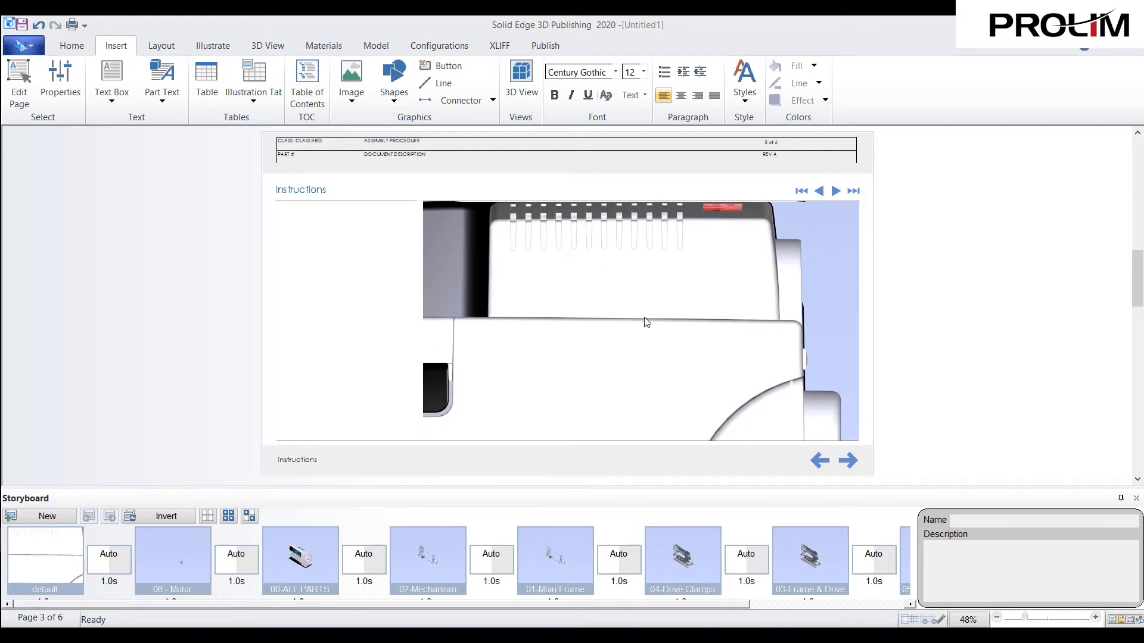
pyautogui.scroll(-4, 655, 323)
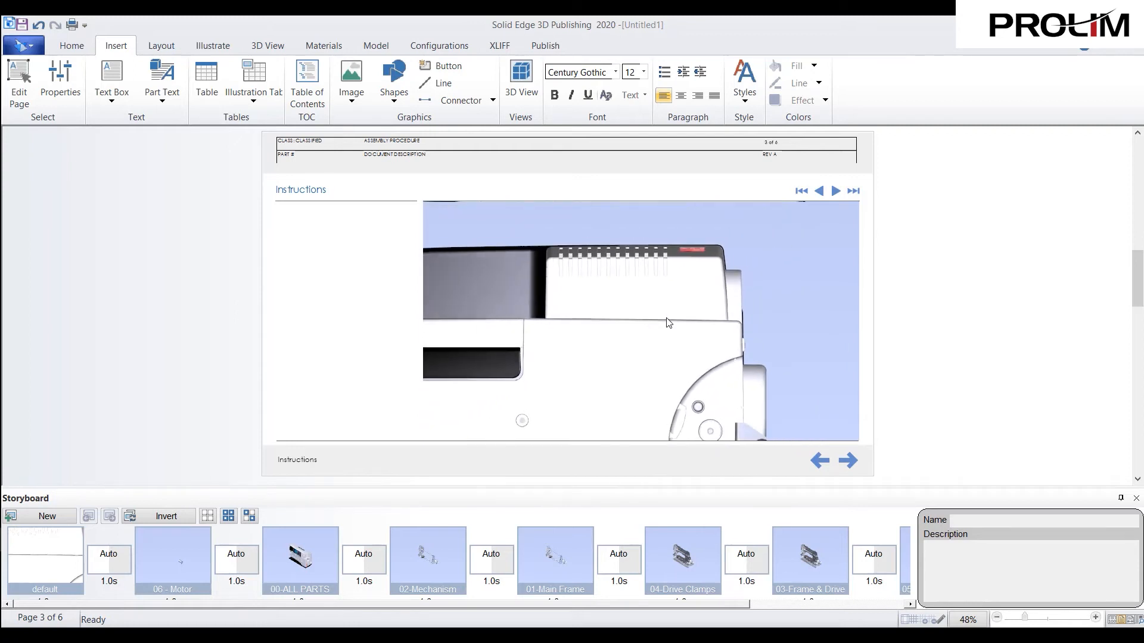
pyautogui.scroll(-3, 743, 320)
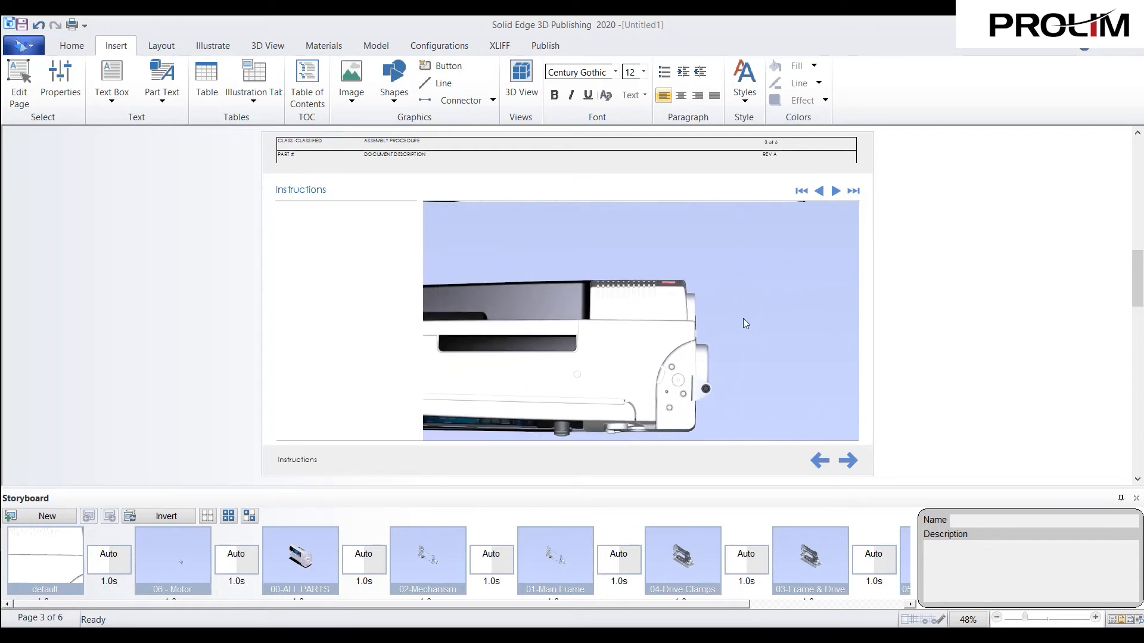
pyautogui.click(71, 46)
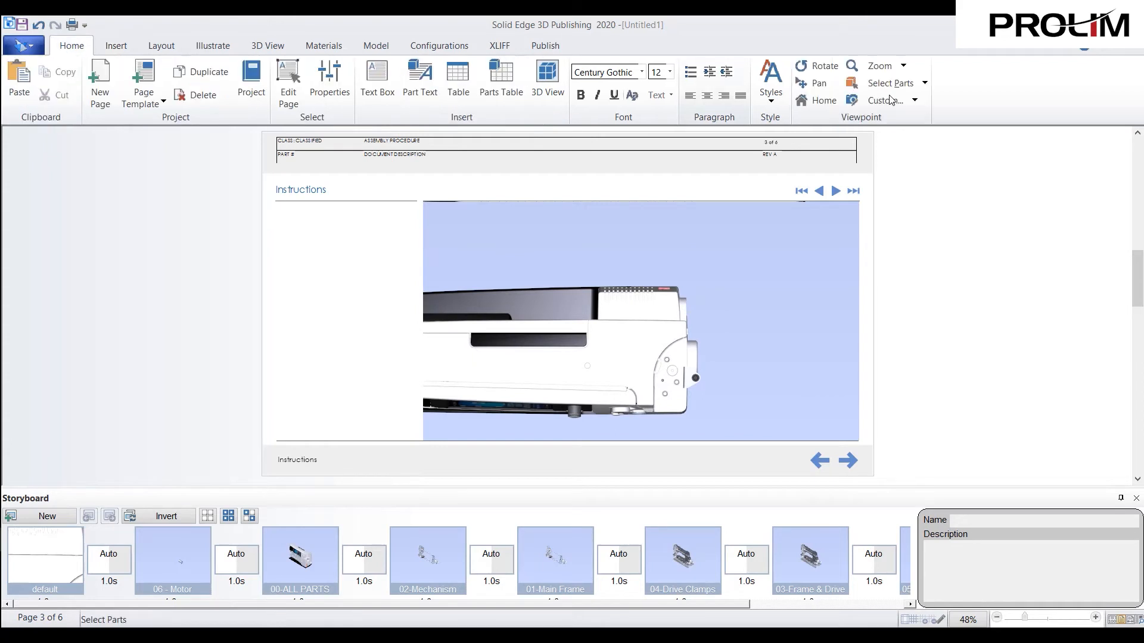
pyautogui.click(915, 100)
pyautogui.click(909, 207)
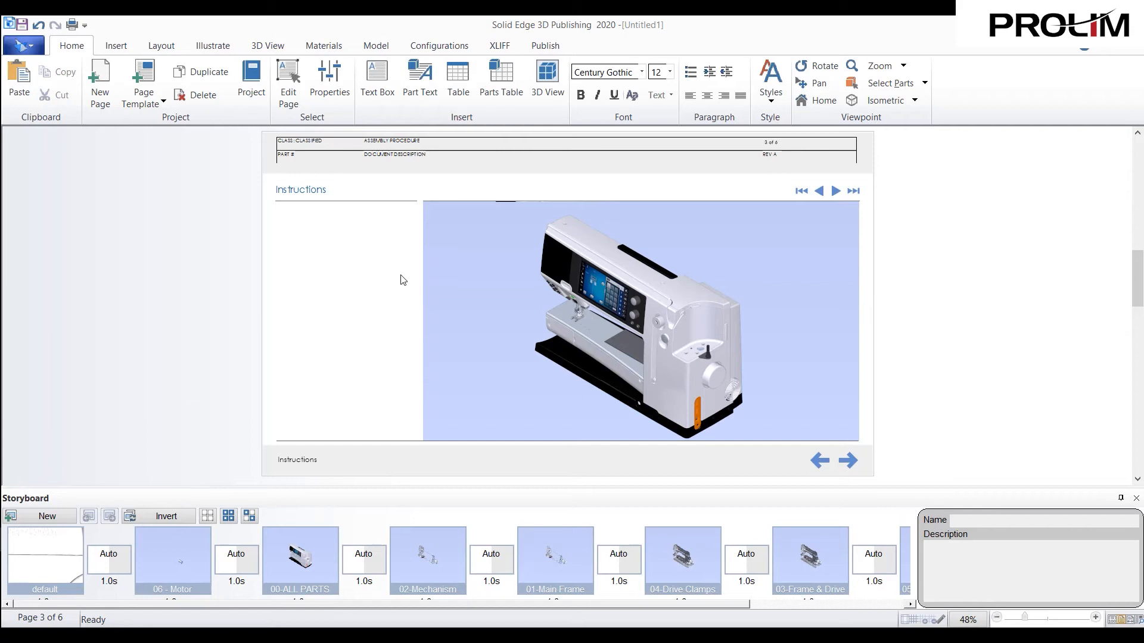
# - Create a new exploded view named "Motor Removal" for the Instructions page's sewing machine model
pyautogui.click(377, 46)
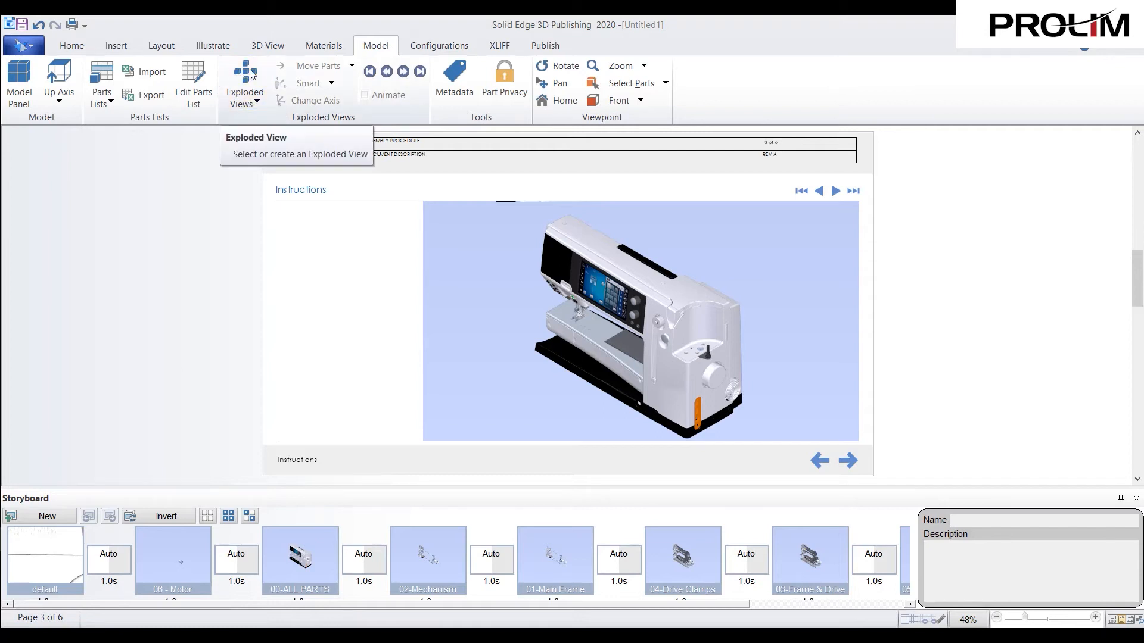
pyautogui.click(255, 95)
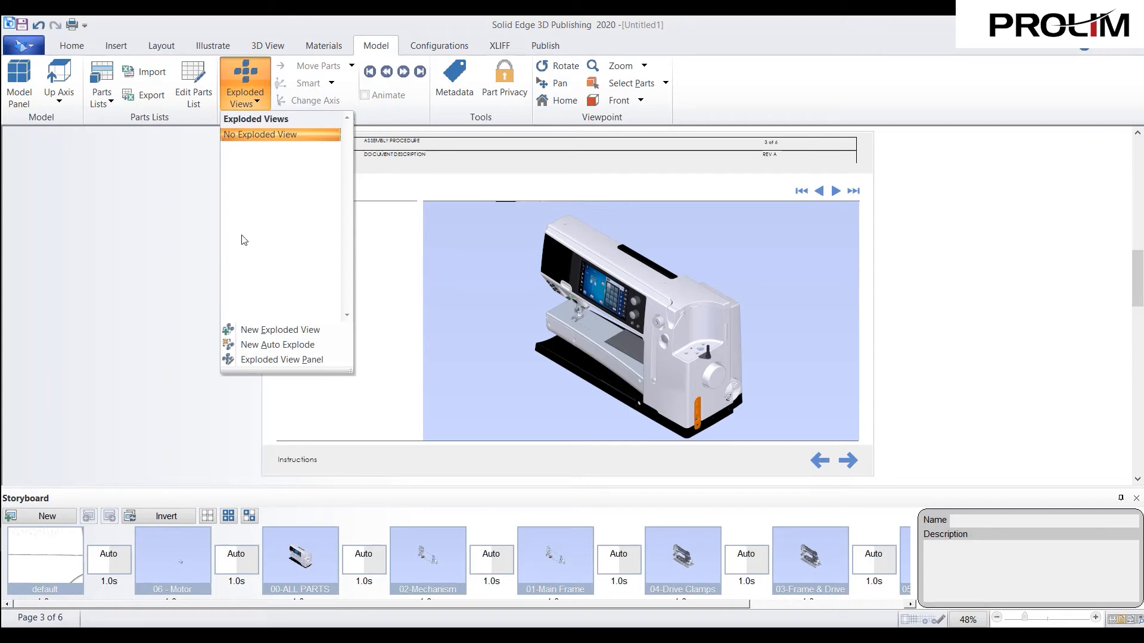
pyautogui.click(270, 330)
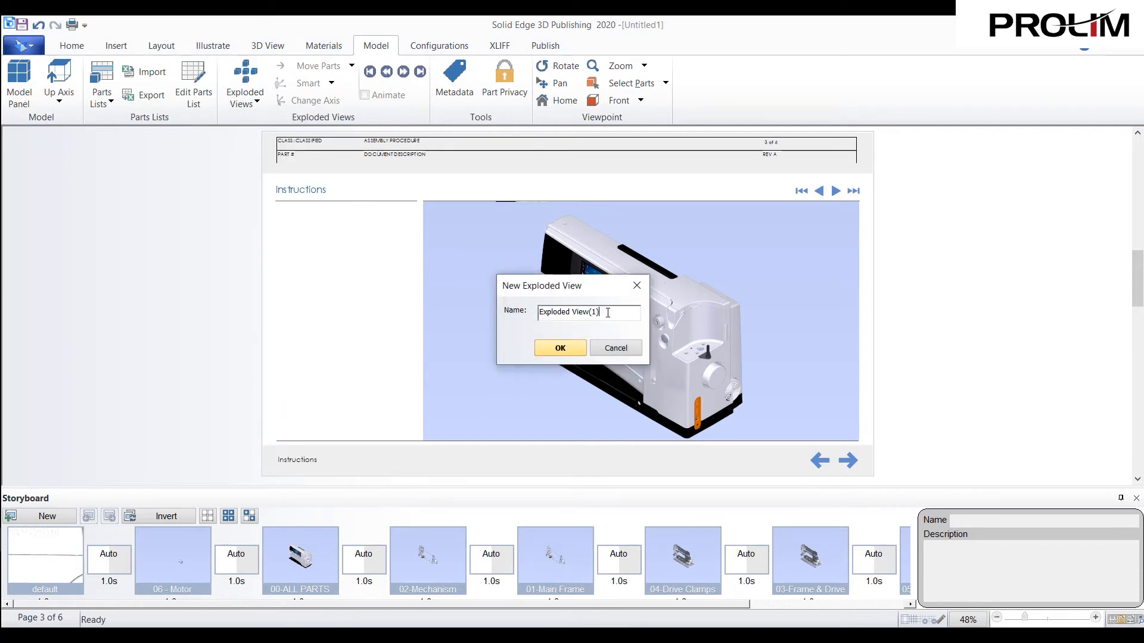
pyautogui.moveTo(609, 312); pyautogui.dragTo(535, 311)
pyautogui.write('Motor Removal')
pyautogui.click(577, 348)
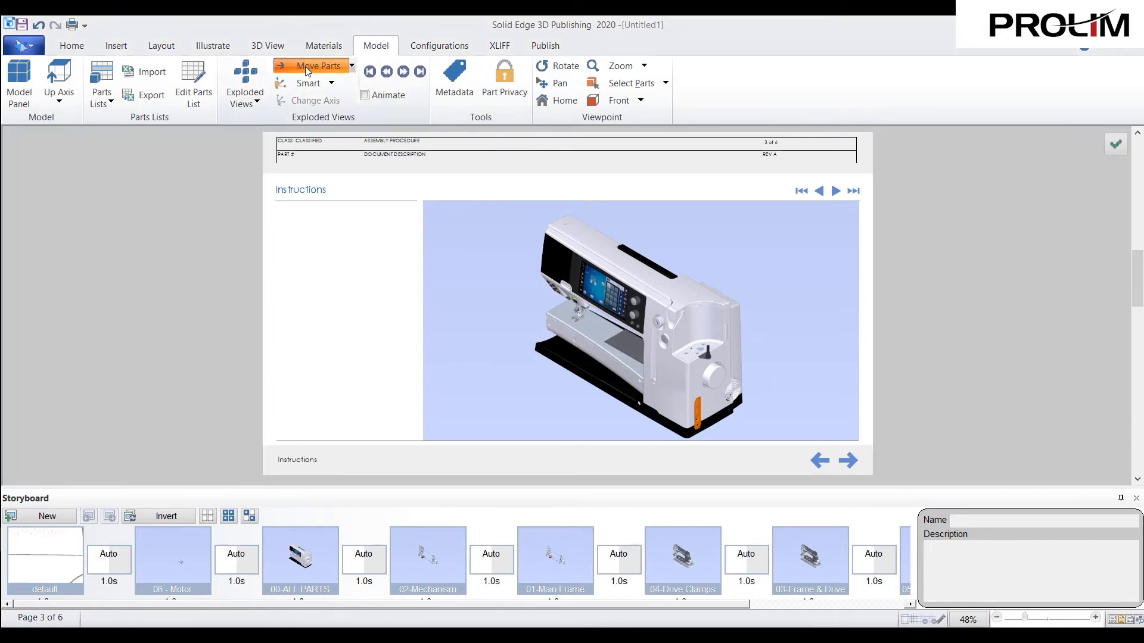
# - Orient the sewing machine to the Isometric 30 axonometric viewpoint from the top, back, right
pyautogui.click(72, 46)
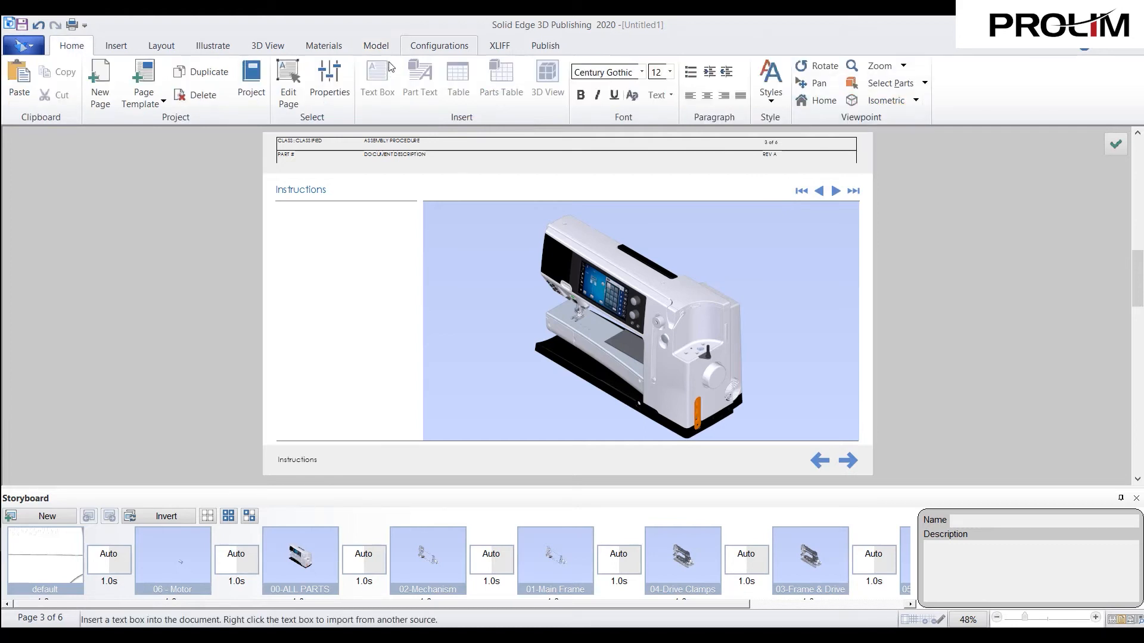
pyautogui.click(376, 48)
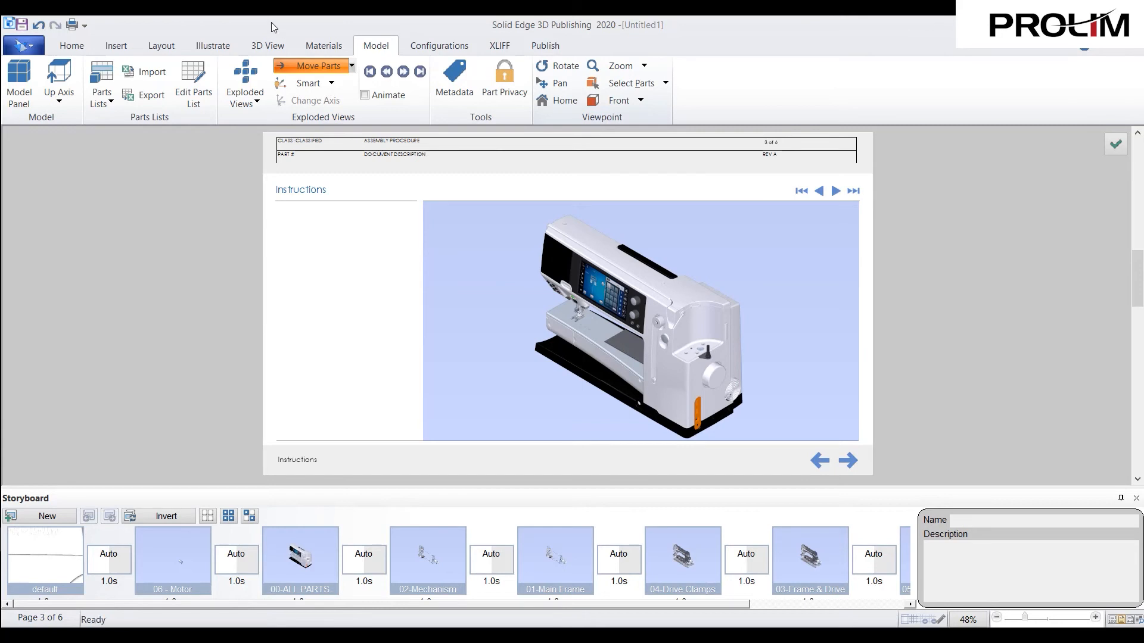
pyautogui.click(73, 48)
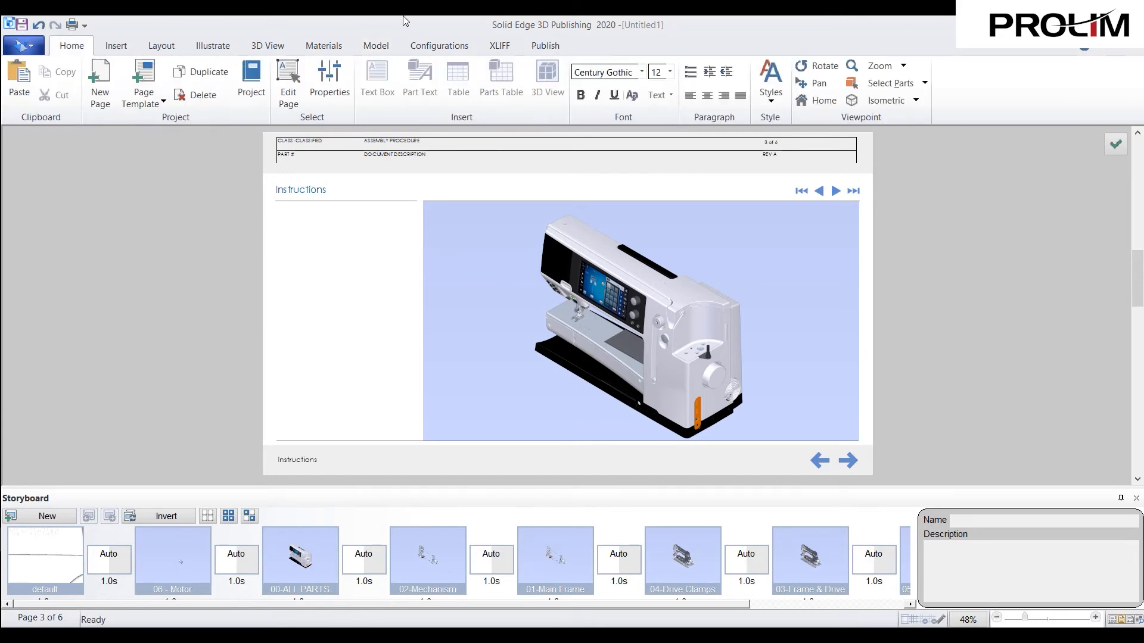
pyautogui.click(381, 46)
pyautogui.click(641, 102)
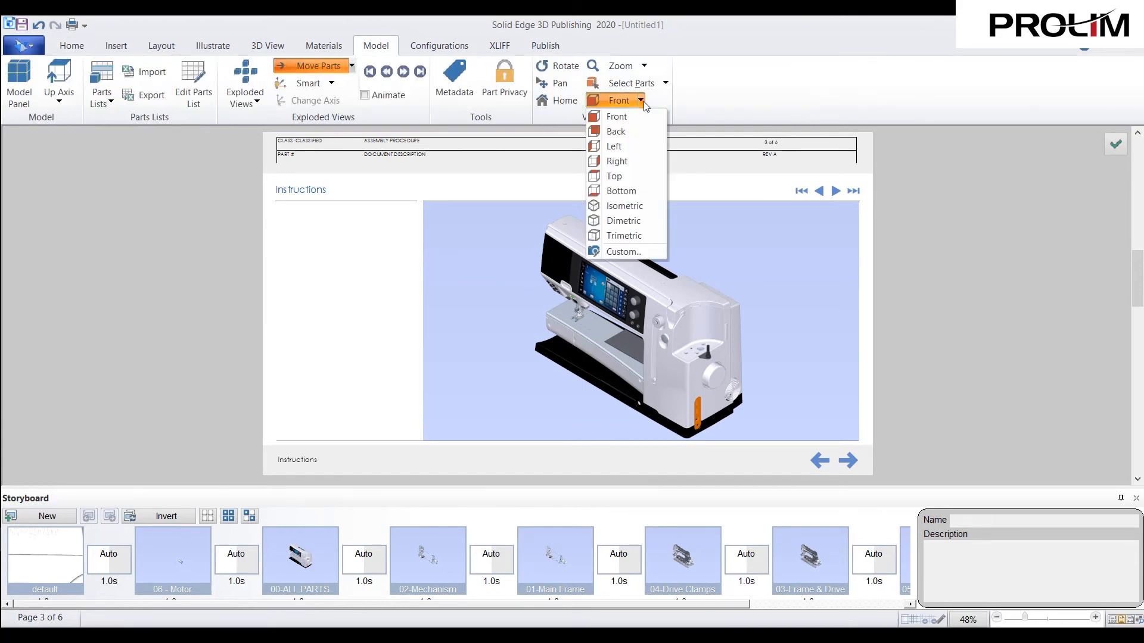
pyautogui.click(624, 252)
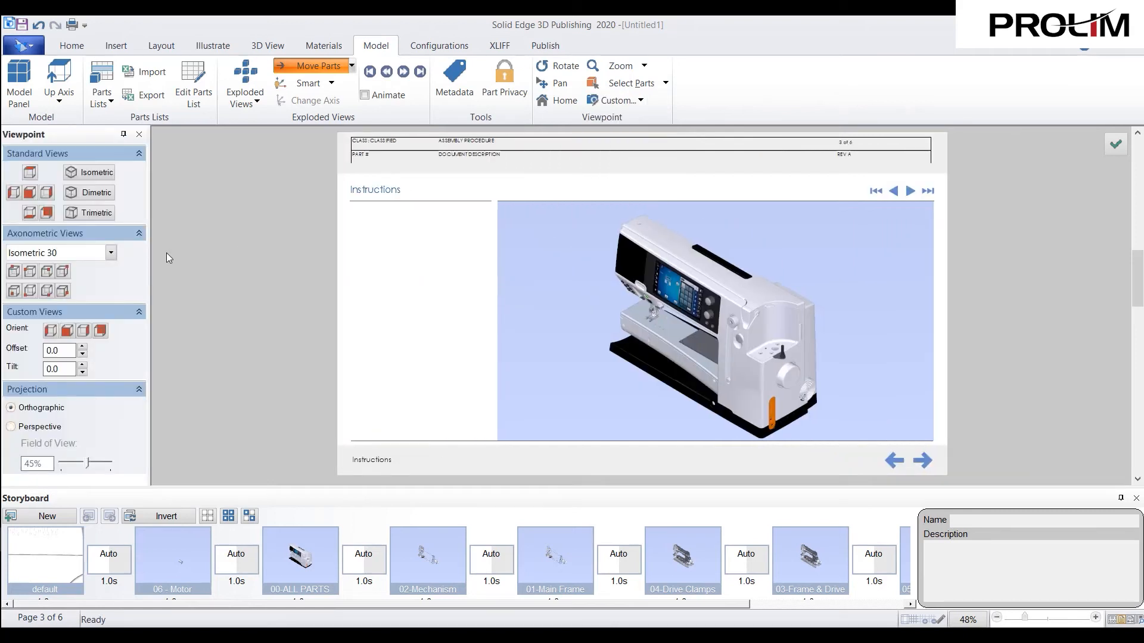
pyautogui.click(63, 272)
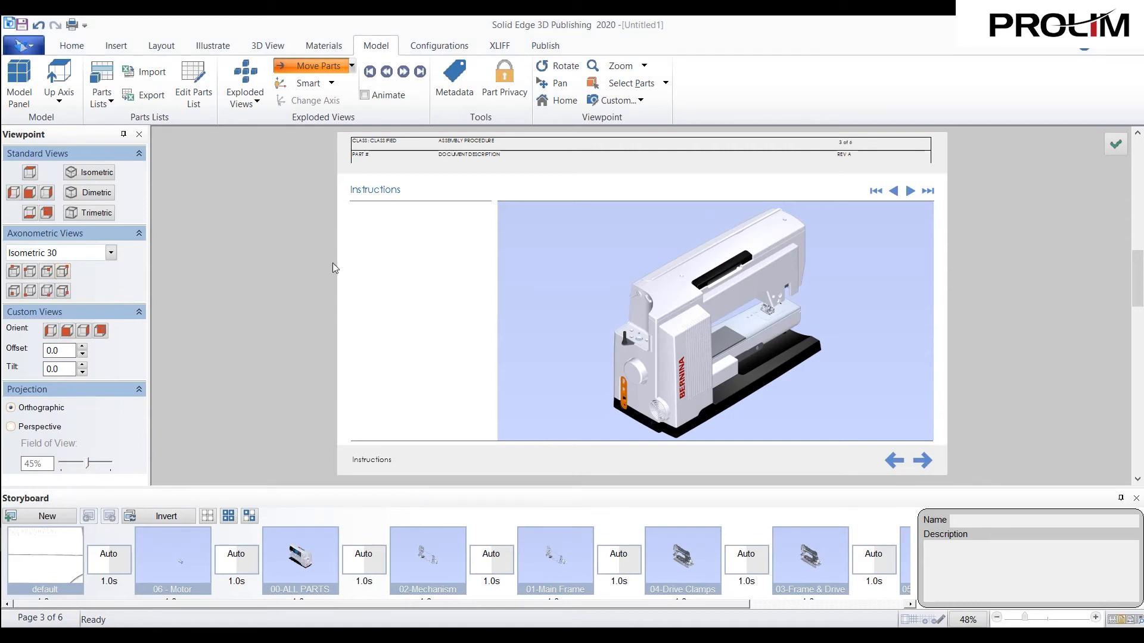
# - Display the Exploded View tree containing the Motor Removal exploded view
pyautogui.click(257, 103)
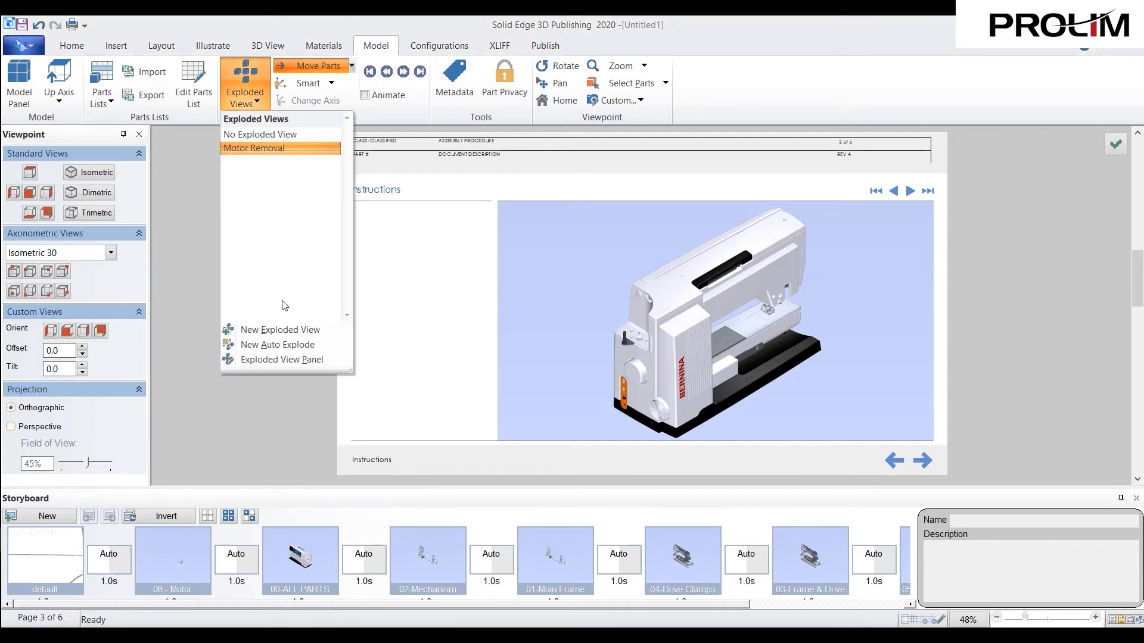
pyautogui.click(305, 360)
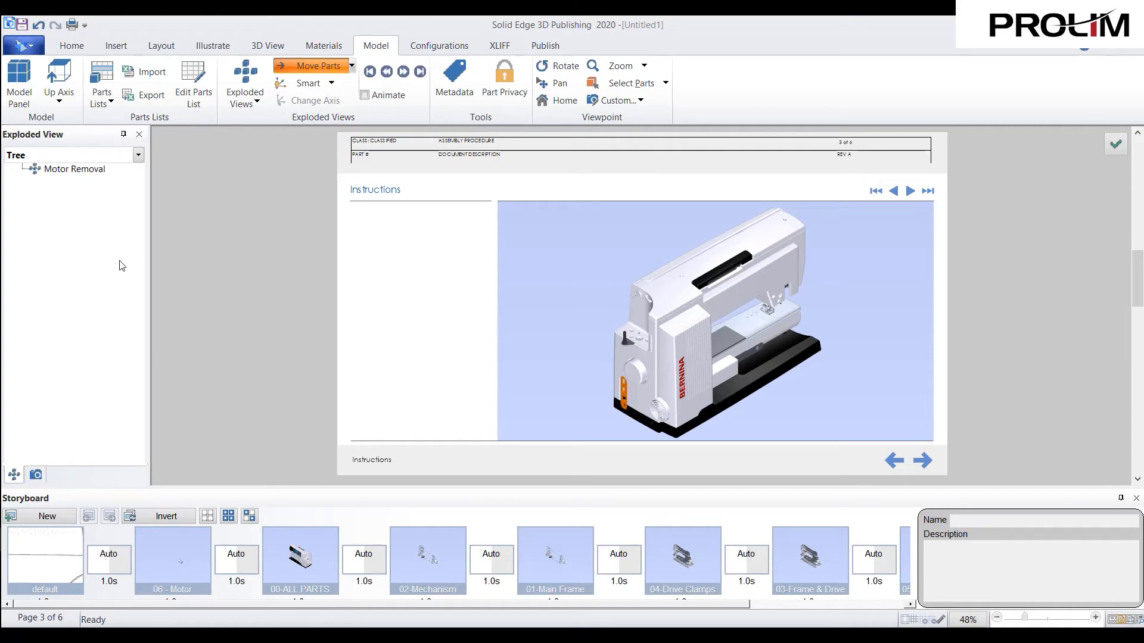
pyautogui.click(36, 475)
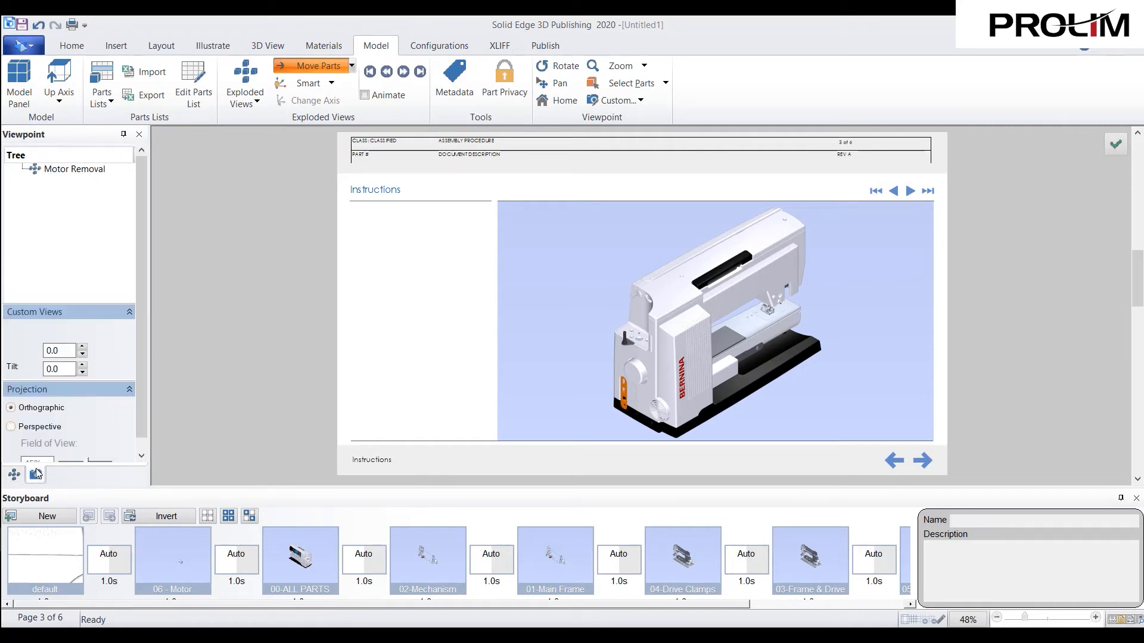
pyautogui.click(17, 477)
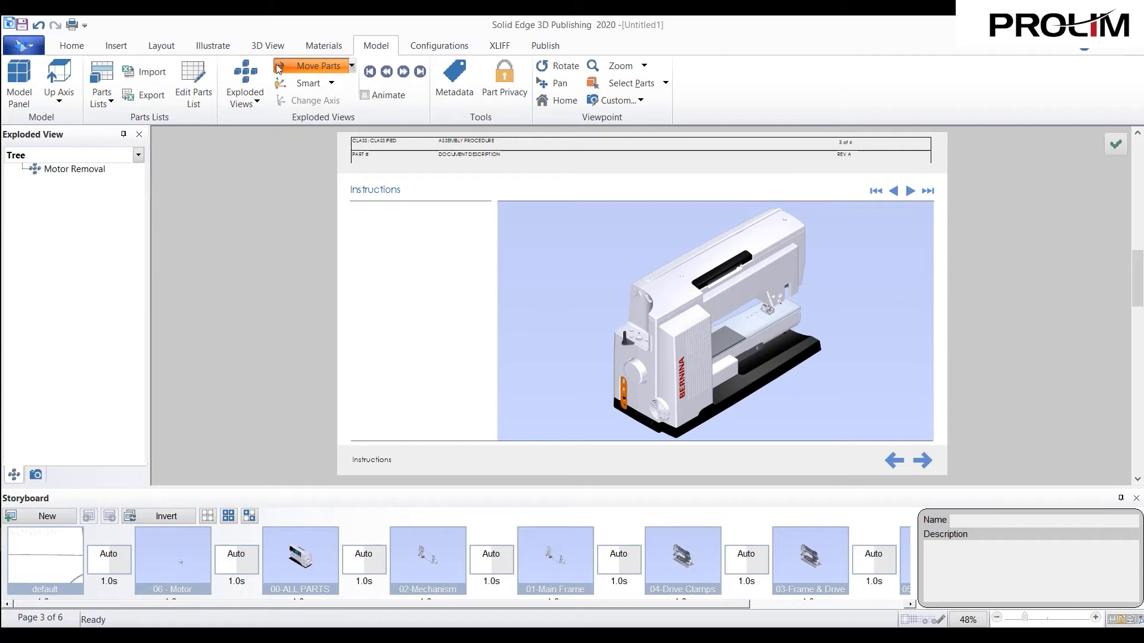
# - Set the move axis to By Face and move the back cover straight out from the machine, exposing the motor
pyautogui.click(332, 85)
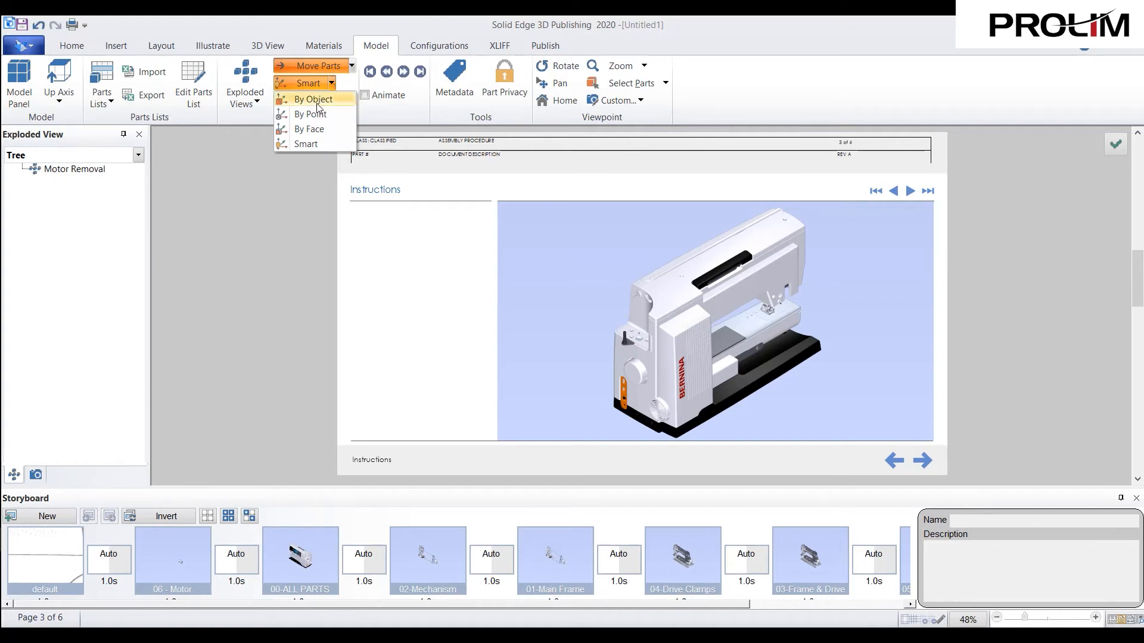
pyautogui.click(335, 129)
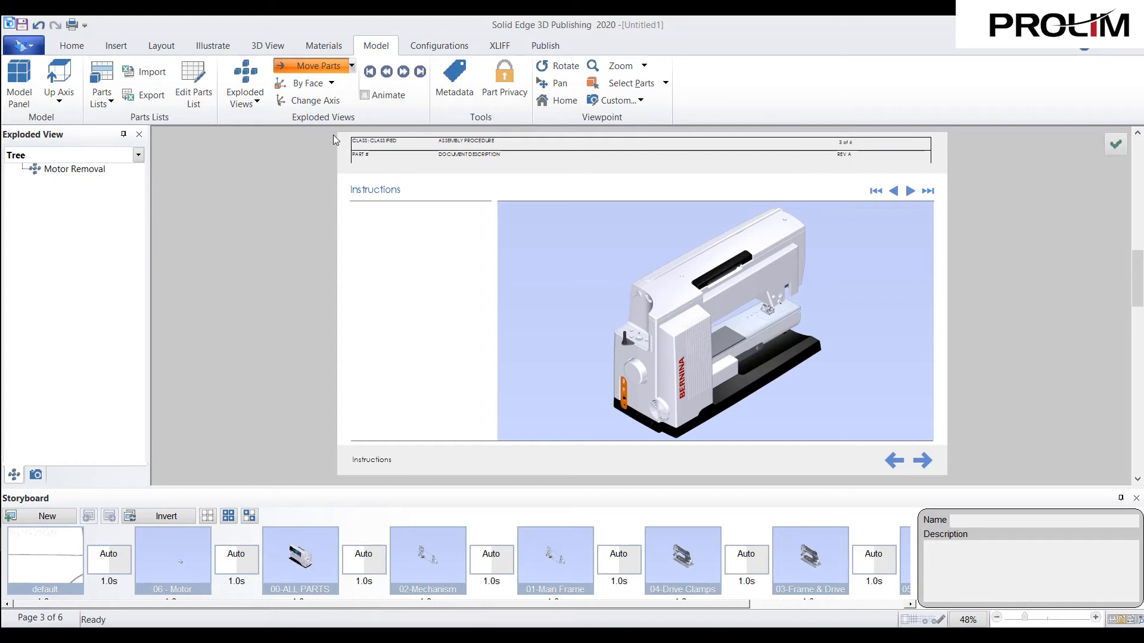
pyautogui.click(725, 302)
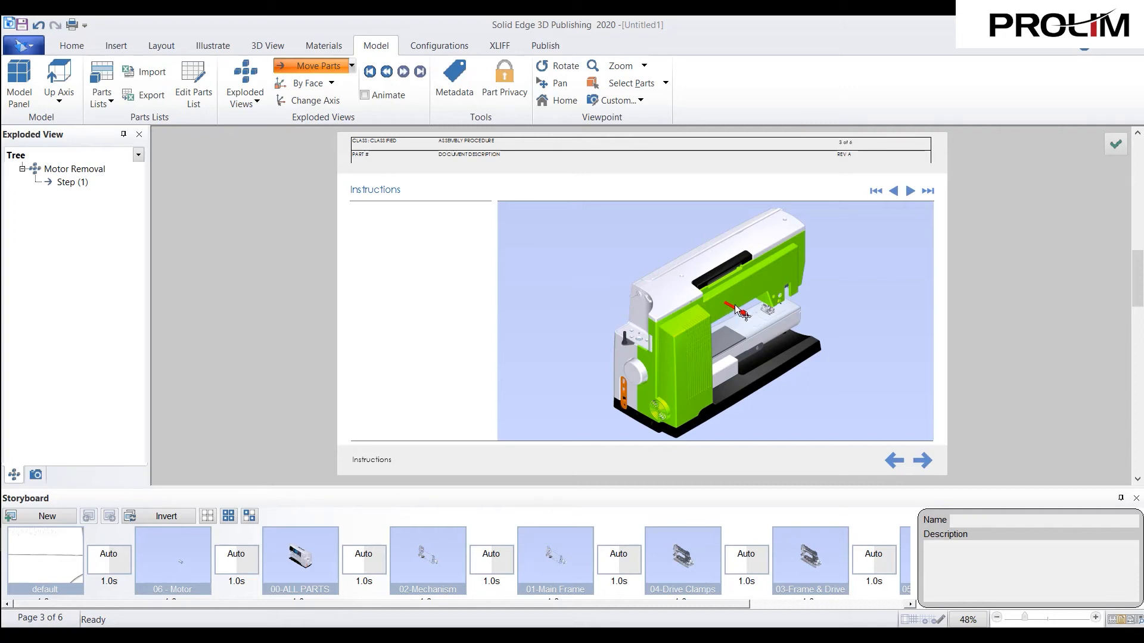
pyautogui.moveTo(731, 308); pyautogui.dragTo(806, 345)
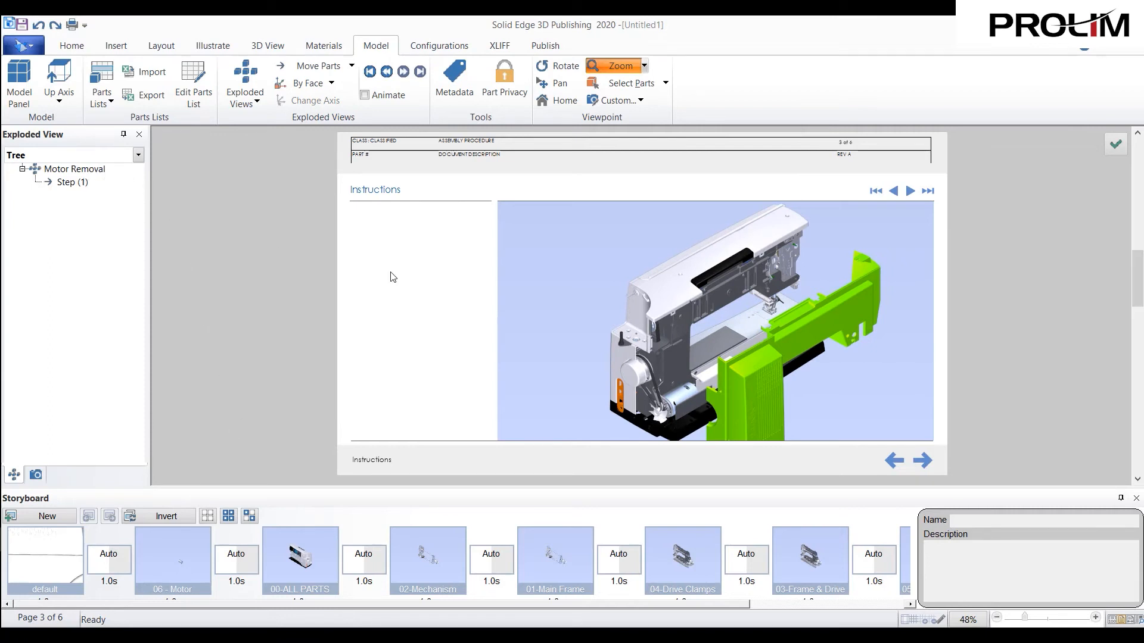
# - Move the motor's fan outward along its shaft axis, clear of the base, using the Smart axis option
pyautogui.scroll(2, 685, 417)
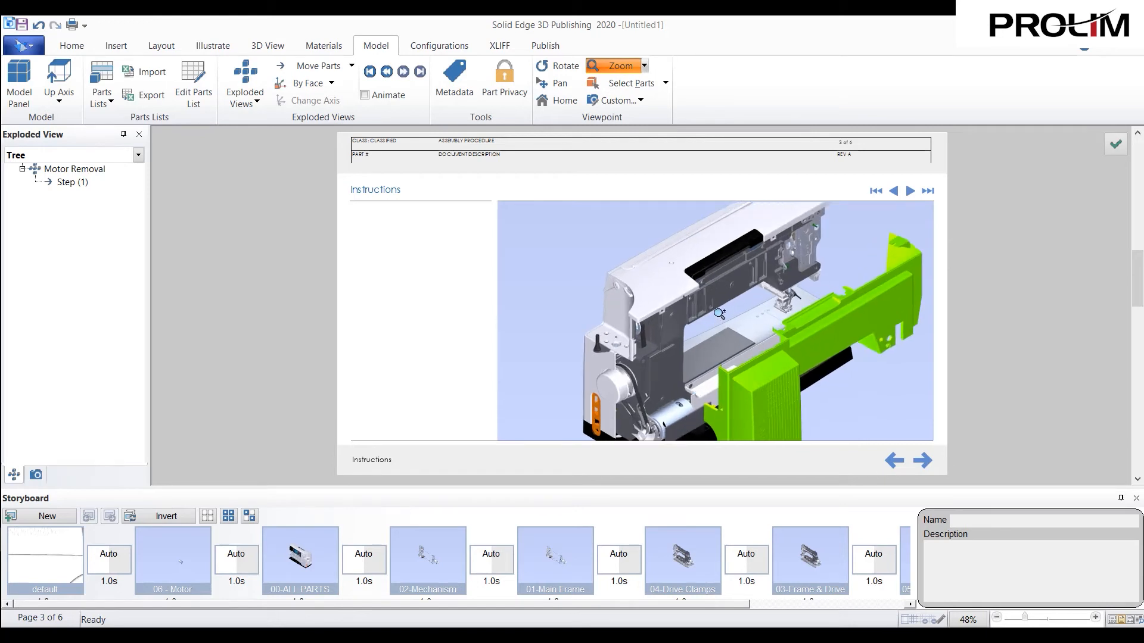
pyautogui.scroll(2, 671, 417)
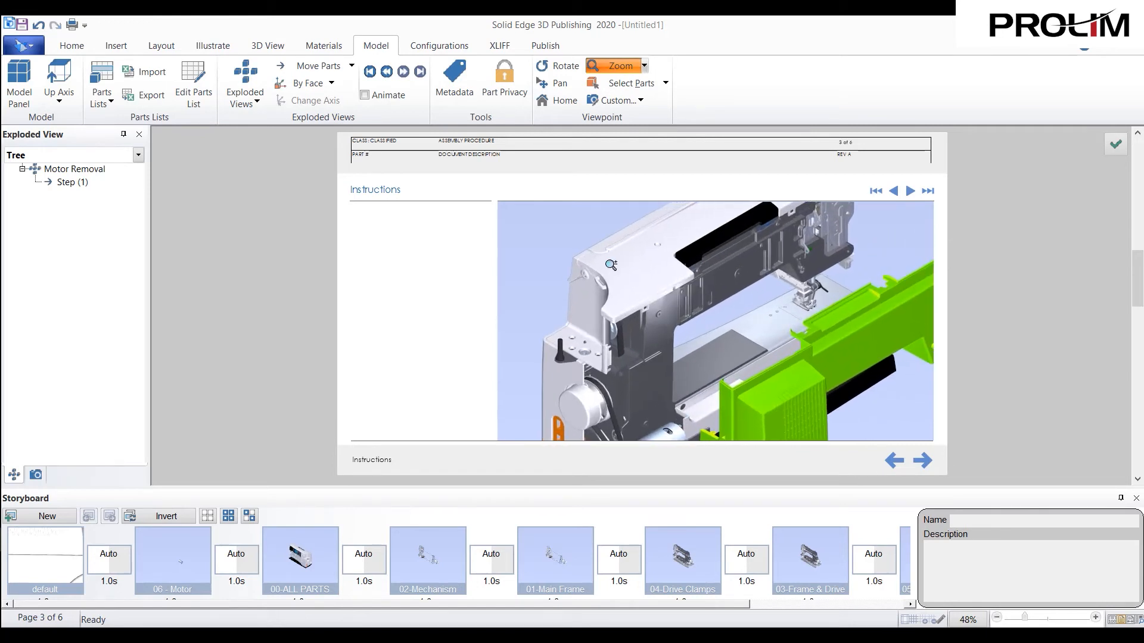
pyautogui.click(557, 86)
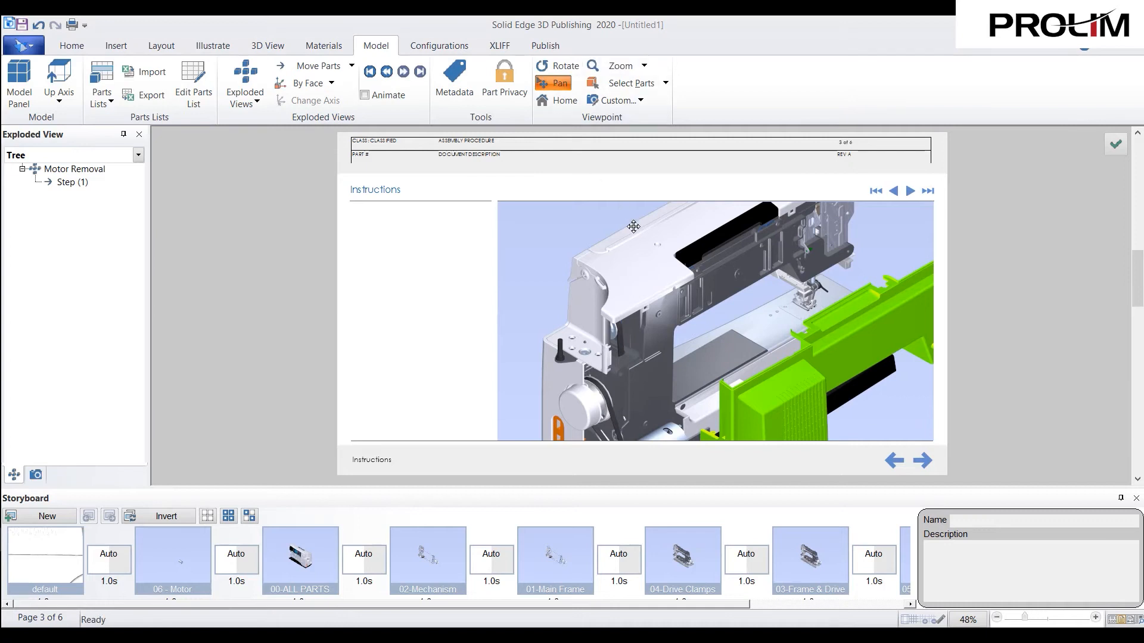
pyautogui.moveTo(670, 334); pyautogui.dragTo(748, 259)
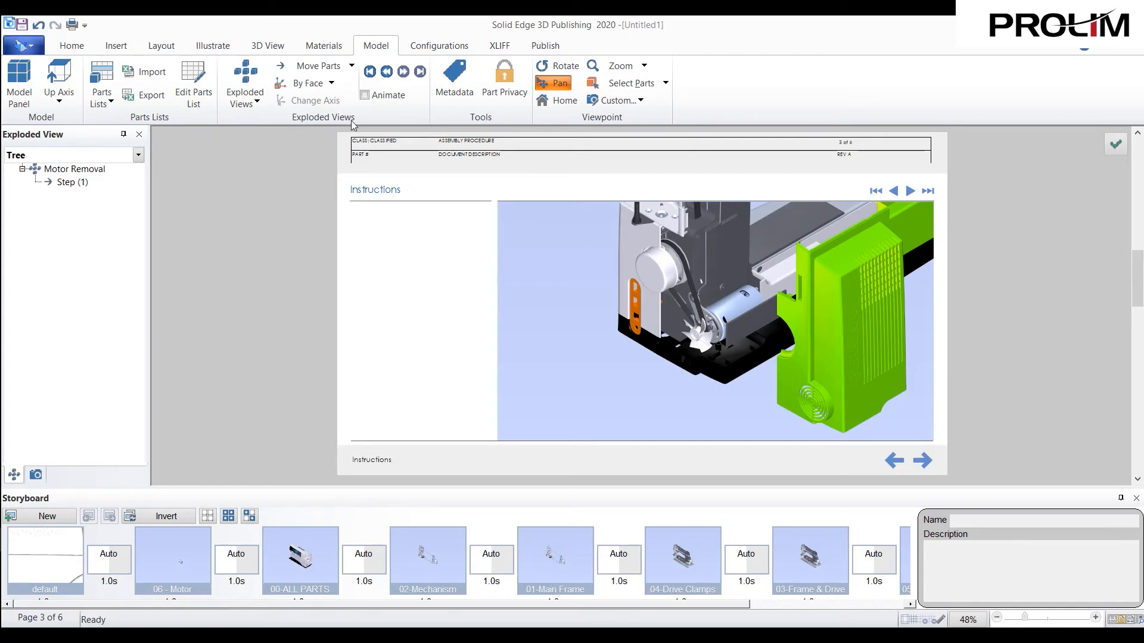
pyautogui.click(312, 66)
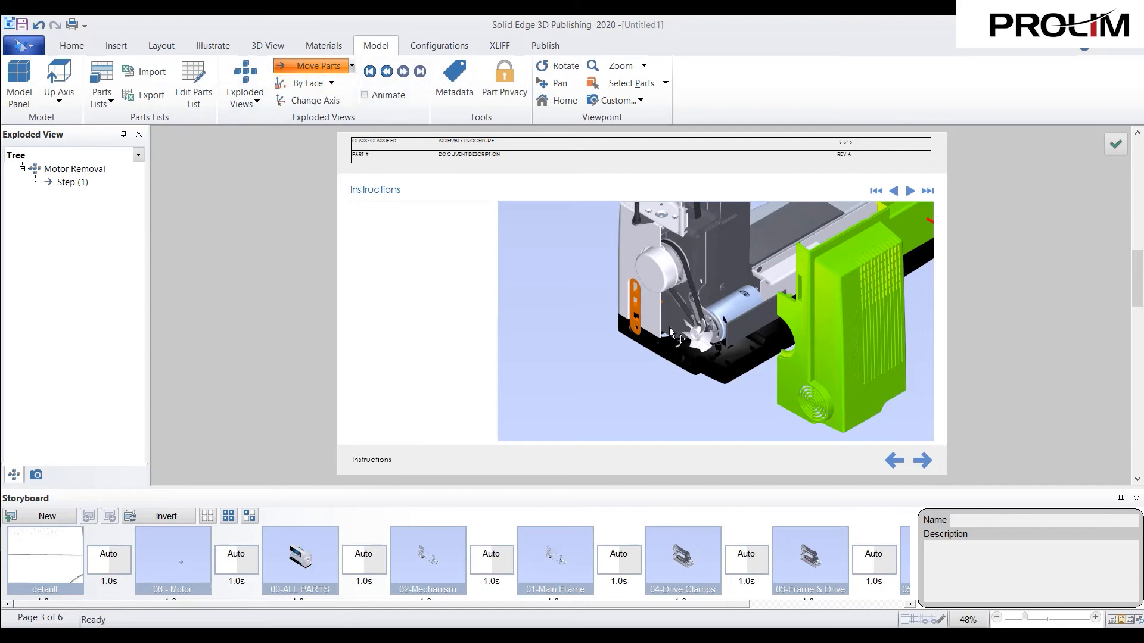
pyautogui.click(700, 340)
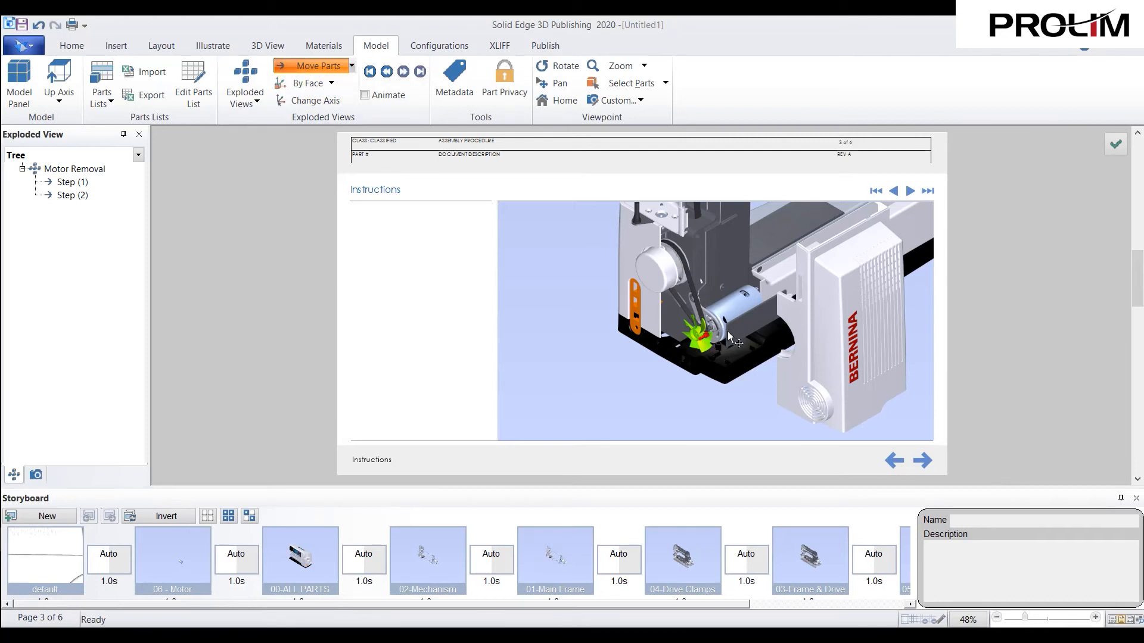
pyautogui.click(332, 83)
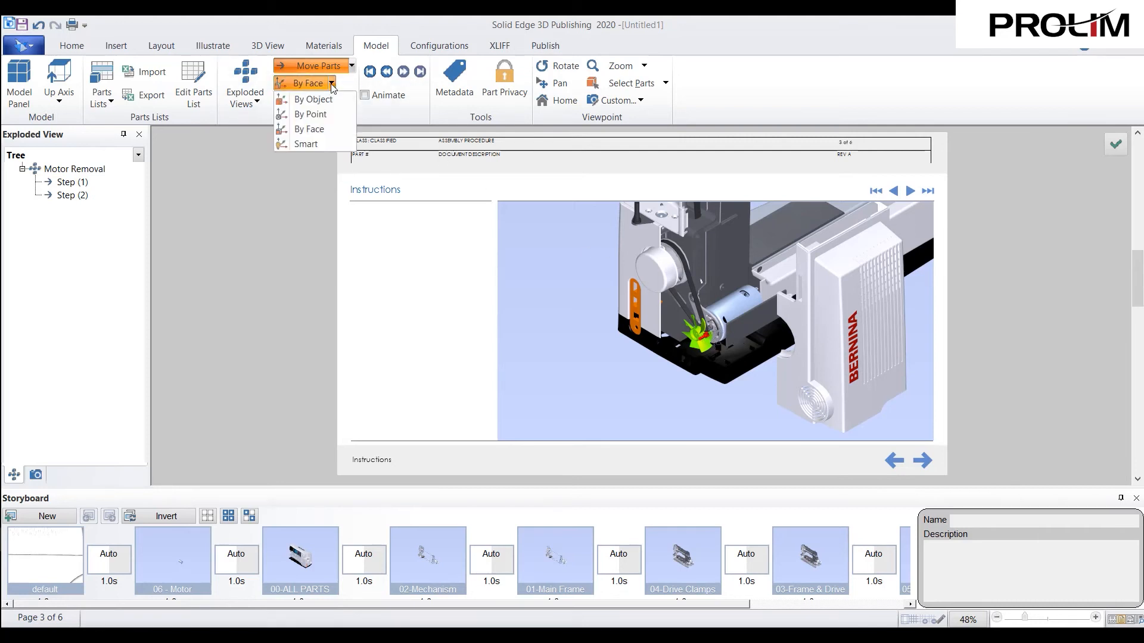
pyautogui.click(344, 145)
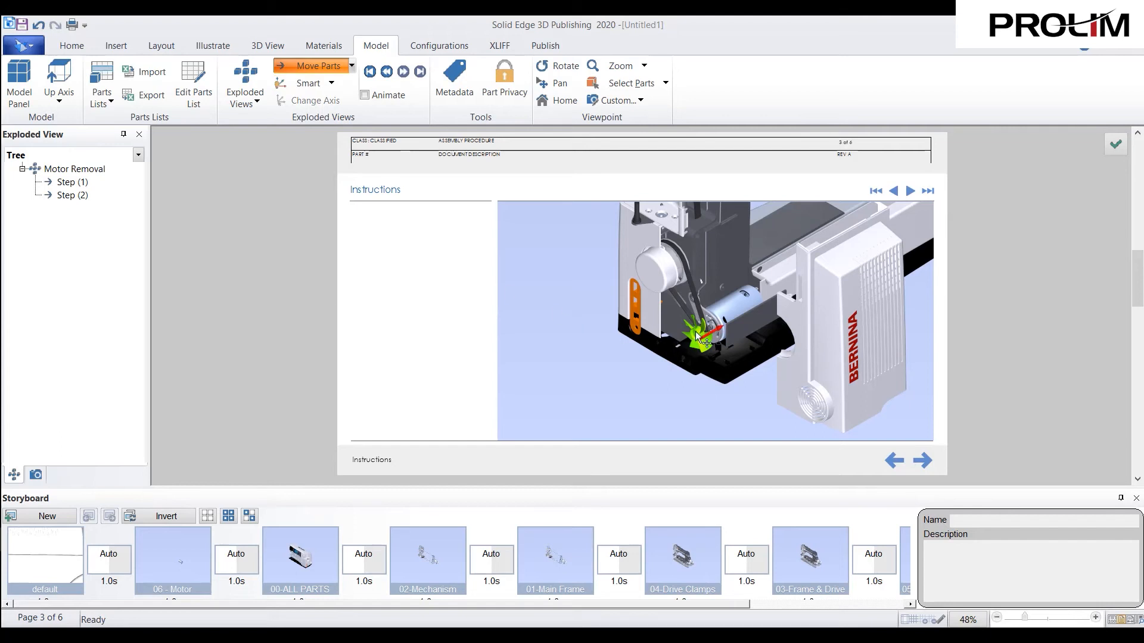
pyautogui.moveTo(717, 327); pyautogui.dragTo(612, 386)
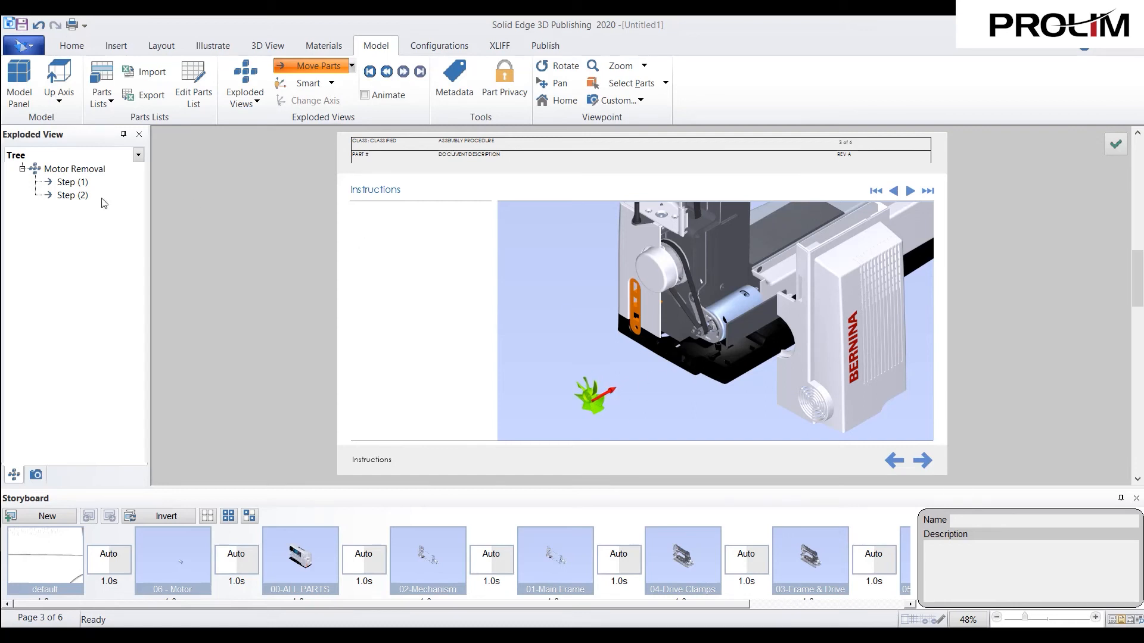
# - Move the drive belt and the small motor pulley outward along the shaft direction, placing both beside the removed fan
pyautogui.click(694, 294)
pyautogui.moveTo(691, 278); pyautogui.dragTo(575, 344)
pyautogui.click(707, 326)
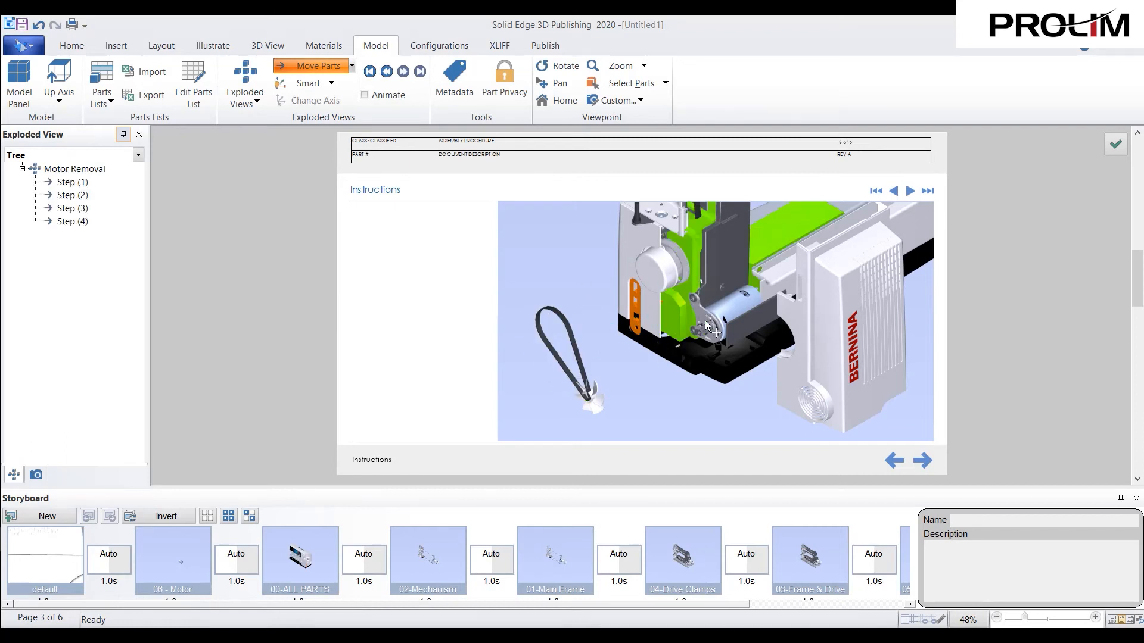
pyautogui.click(703, 330)
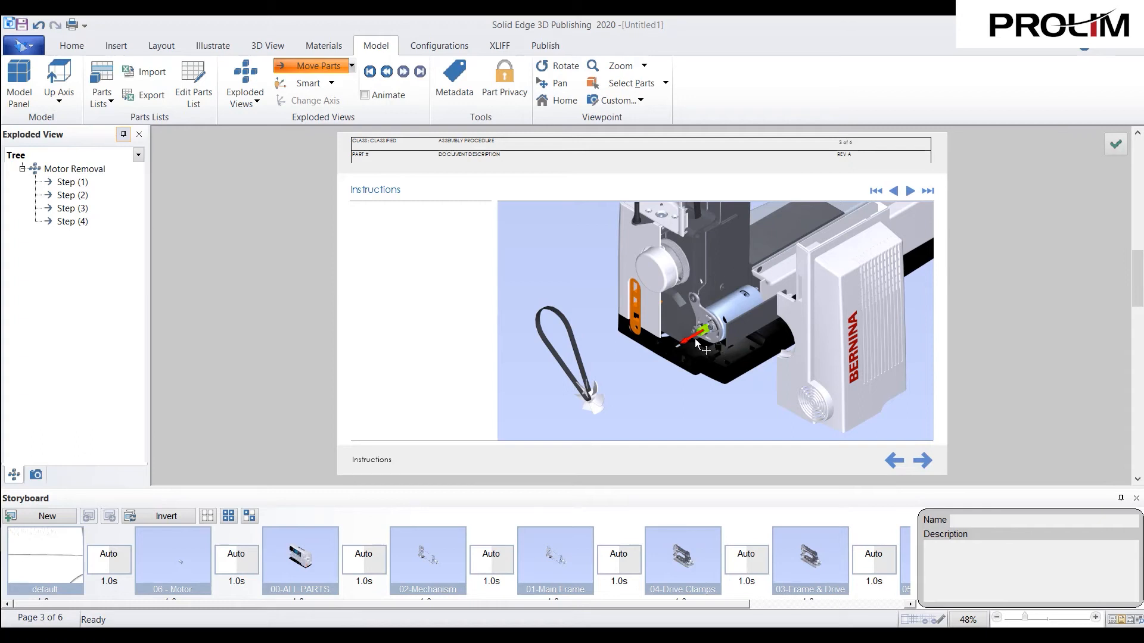
pyautogui.moveTo(694, 337); pyautogui.dragTo(599, 391)
# - Move the two pairs of motor bracket fasteners outward along the shaft direction as two separate explode steps
pyautogui.click(691, 299)
pyautogui.moveTo(705, 292); pyautogui.dragTo(627, 336)
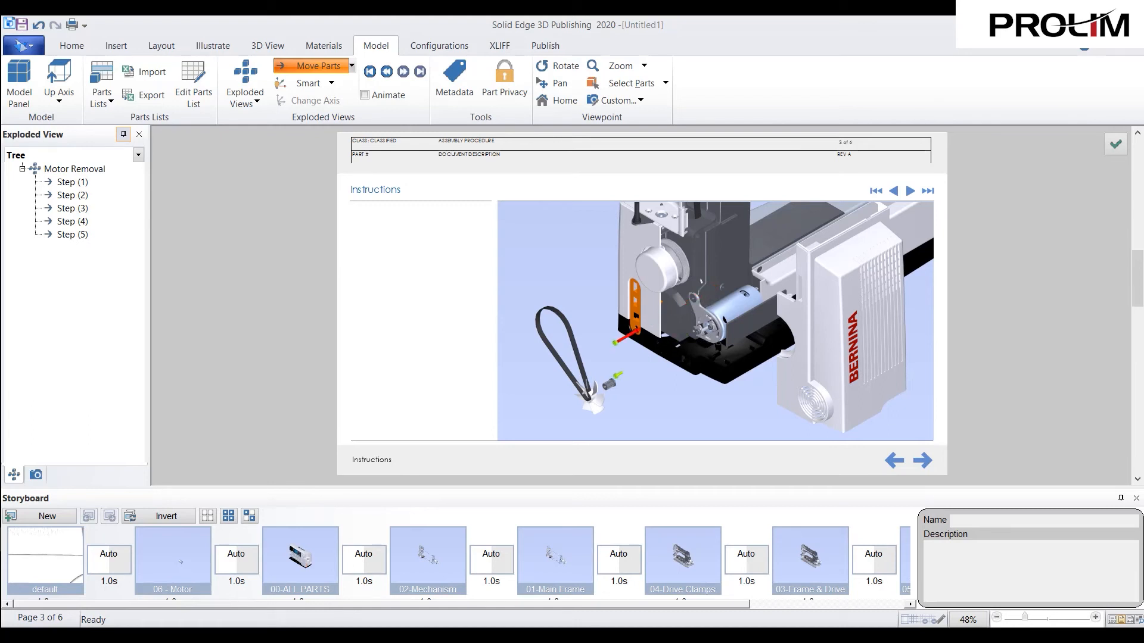
pyautogui.click(697, 301)
pyautogui.keyDown('ctrl'); pyautogui.click(693, 333); pyautogui.keyUp('ctrl')
pyautogui.moveTo(708, 290); pyautogui.dragTo(632, 333)
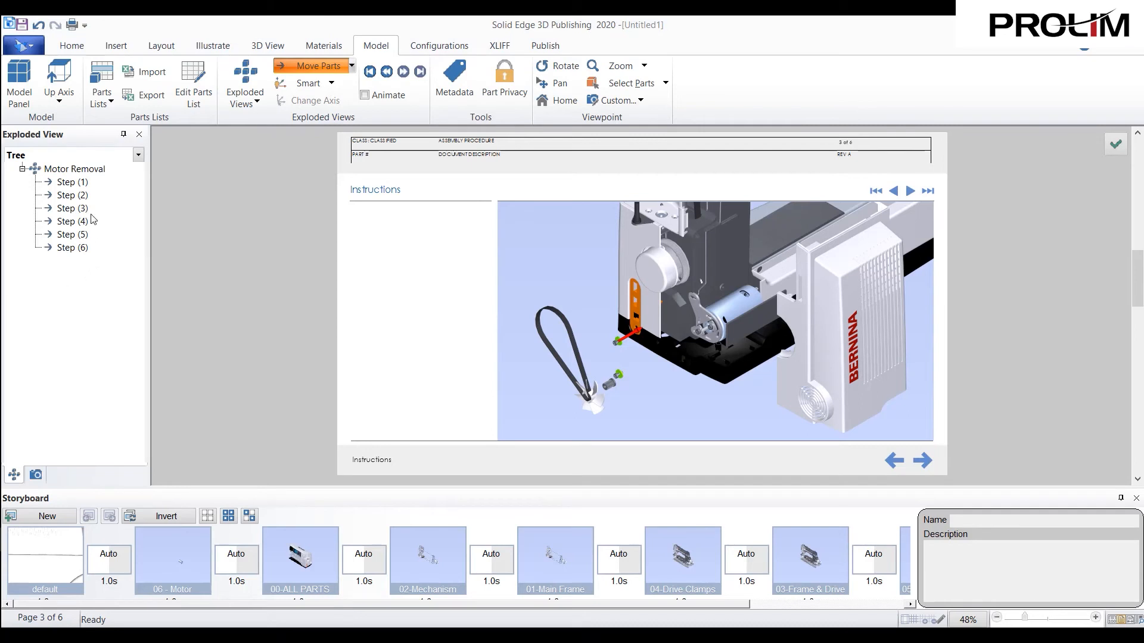
# - Select the BSM-00382 motor assembly under Drive in the assembly tree and move it outward along its shaft direction
pyautogui.click(26, 100)
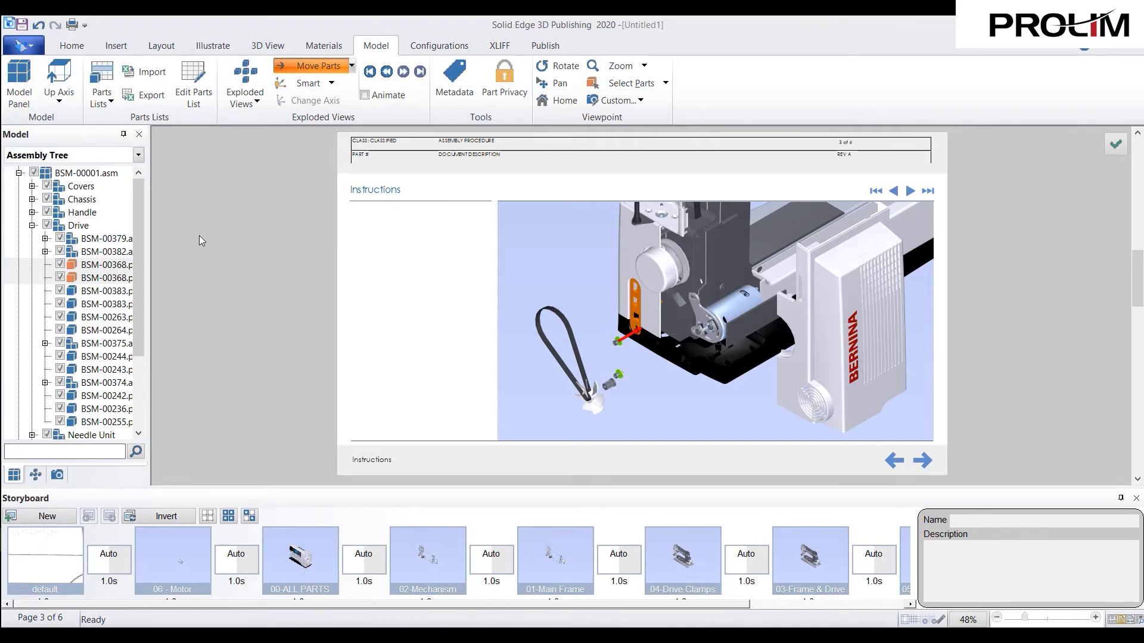
pyautogui.keyDown('ctrl'); pyautogui.click(106, 255); pyautogui.keyUp('ctrl')
pyautogui.click(106, 255)
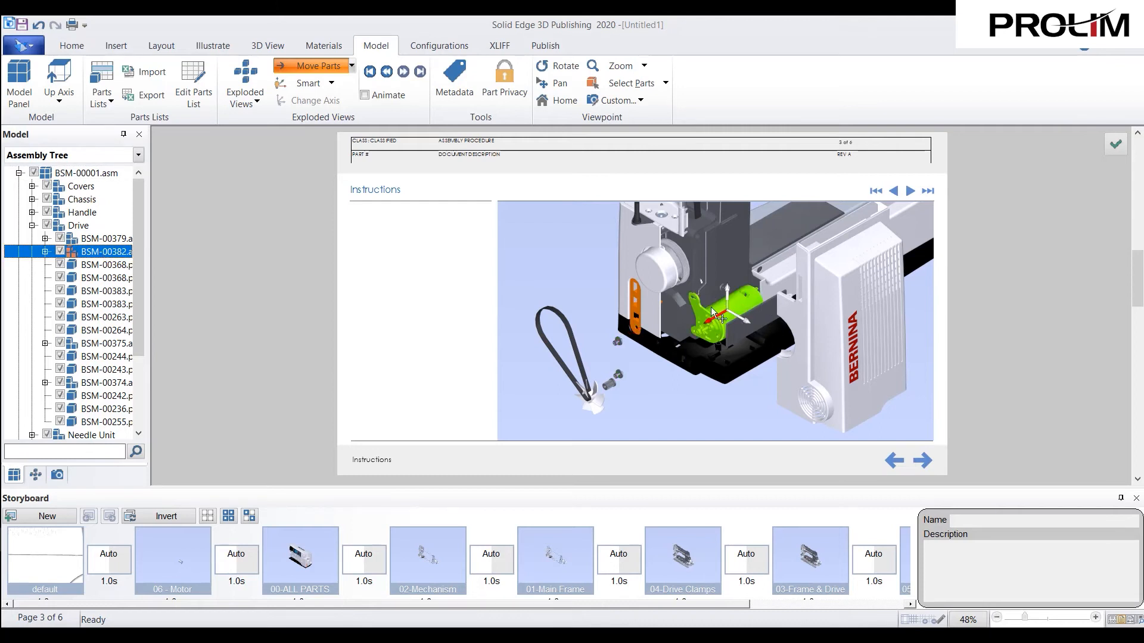
pyautogui.moveTo(719, 312); pyautogui.dragTo(637, 362)
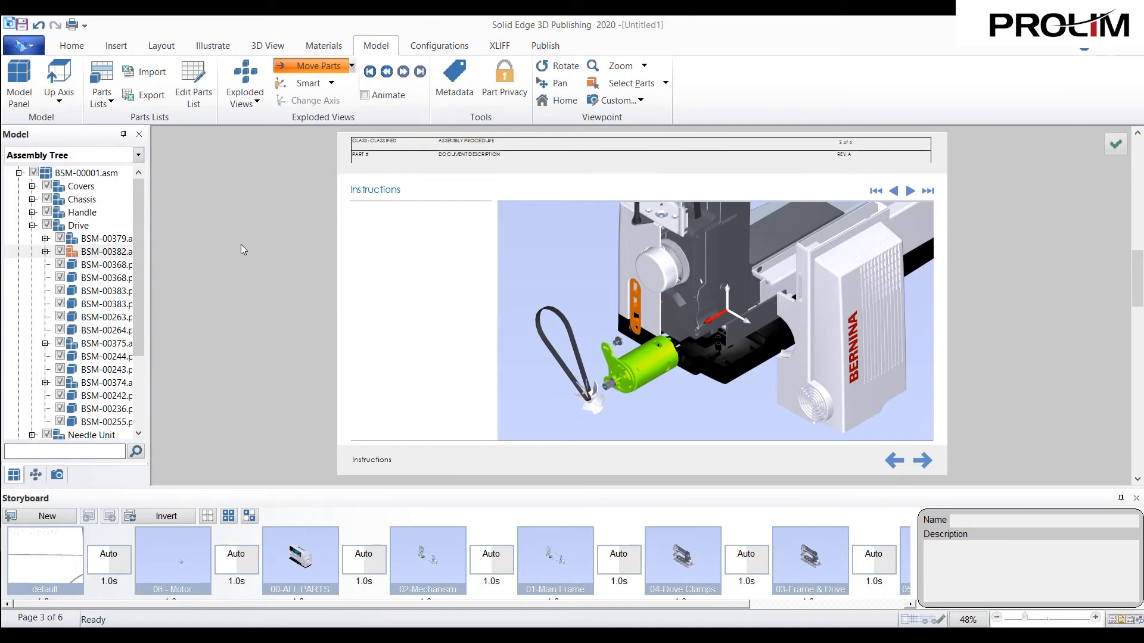
# - Finish editing the Motor Removal exploded view and close its editor
pyautogui.click(353, 66)
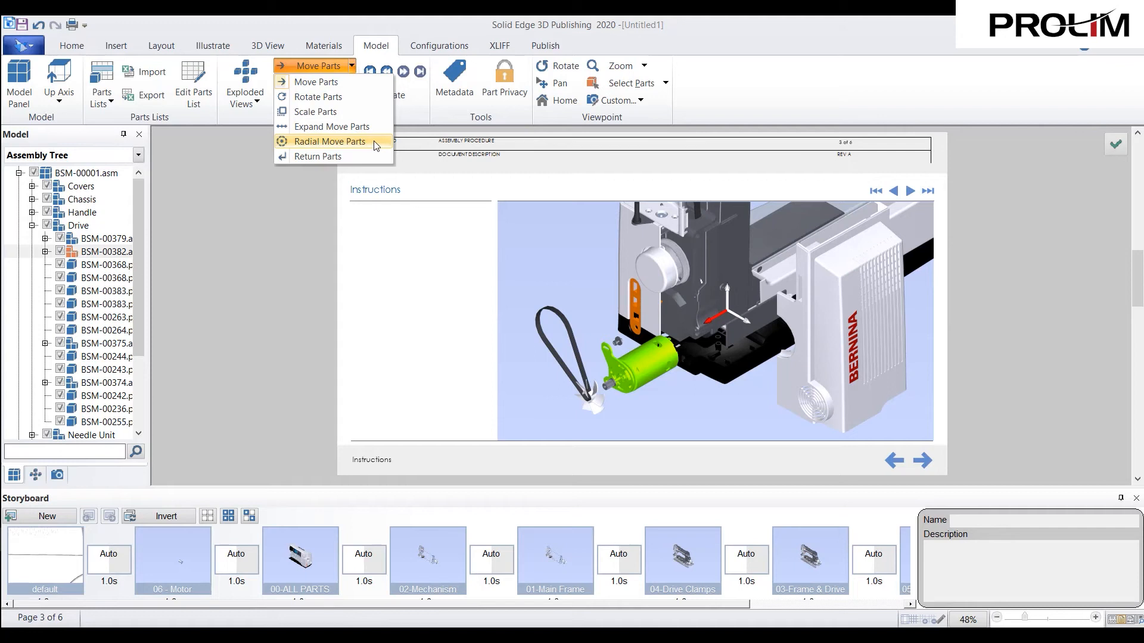
pyautogui.click(277, 217)
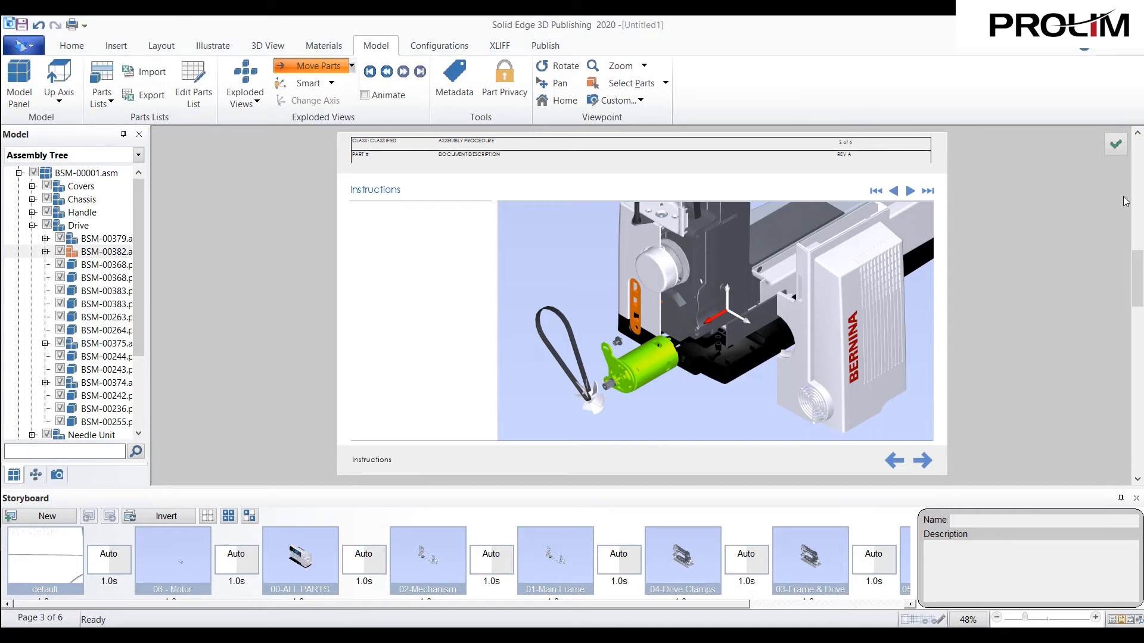
pyautogui.click(1114, 146)
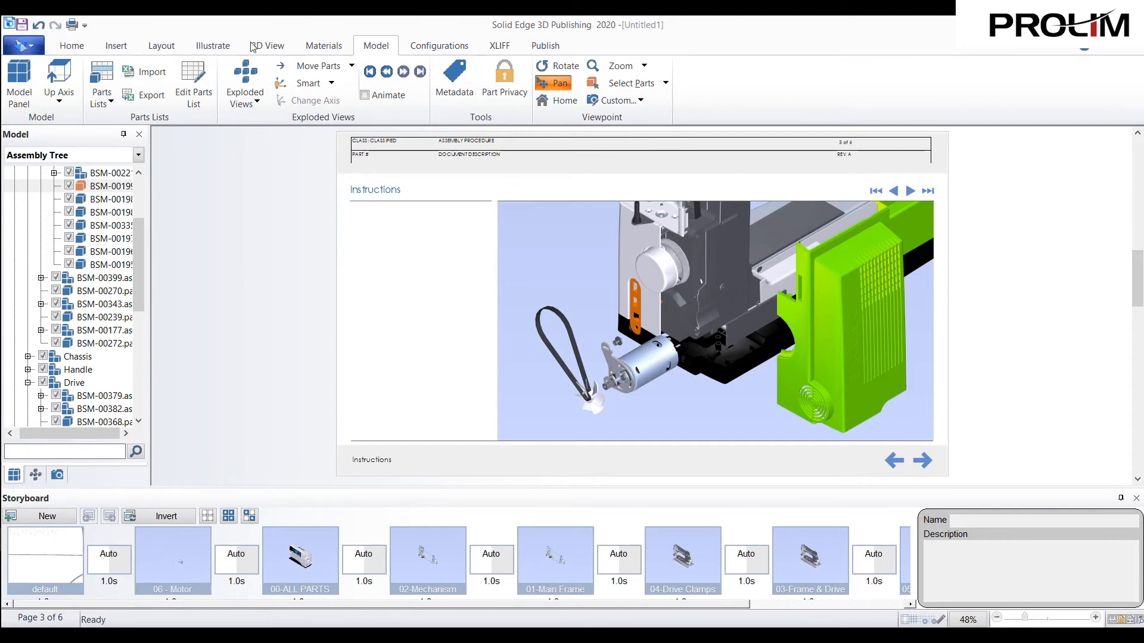
# - Start the Storyboard Wizard and choose to create the storyboard from an exploded view
pyautogui.click(227, 48)
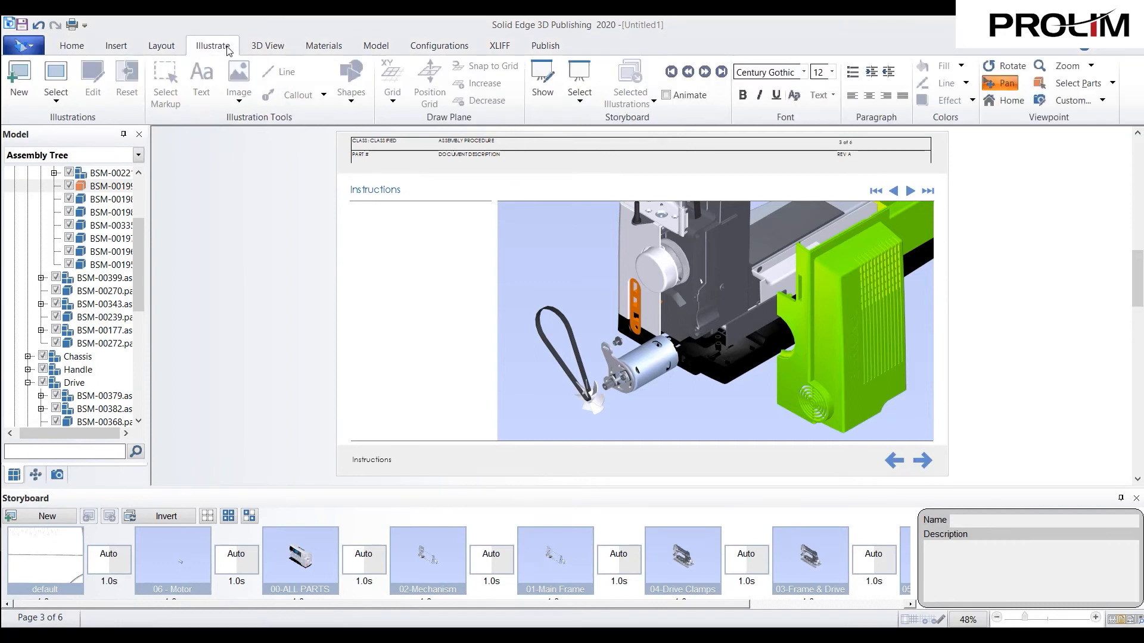
pyautogui.click(580, 100)
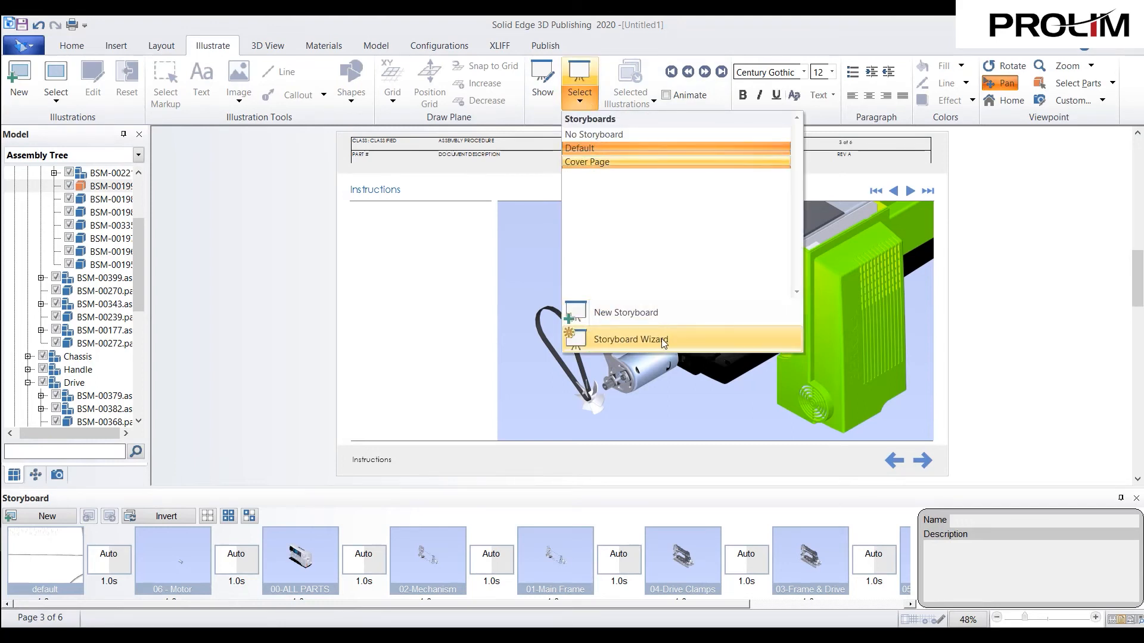
pyautogui.click(663, 339)
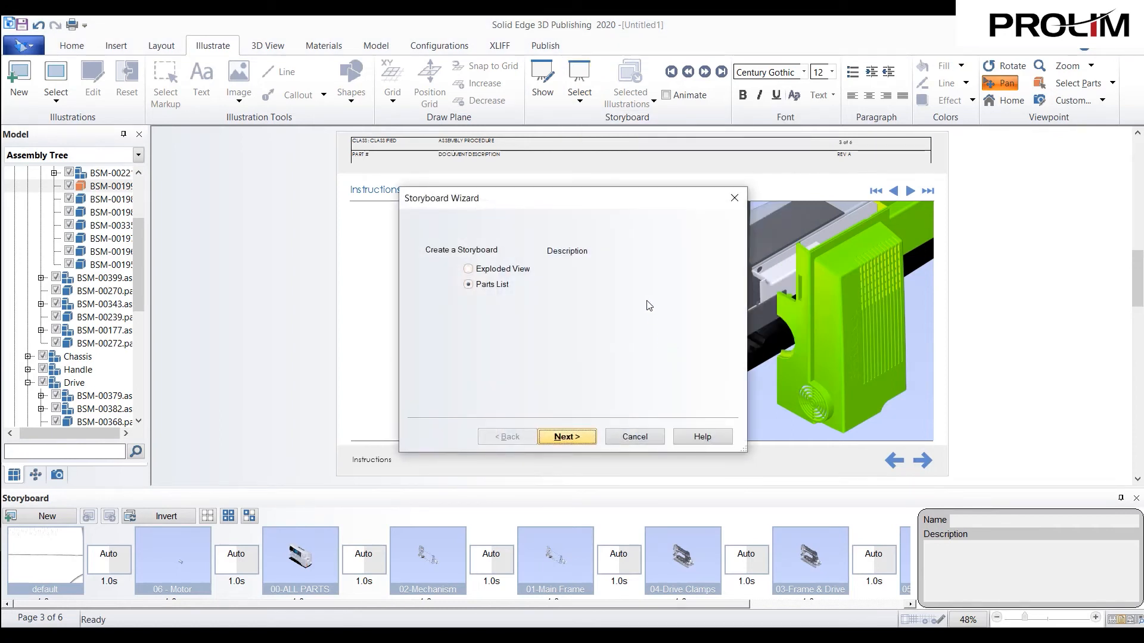
pyautogui.click(522, 271)
pyautogui.click(566, 437)
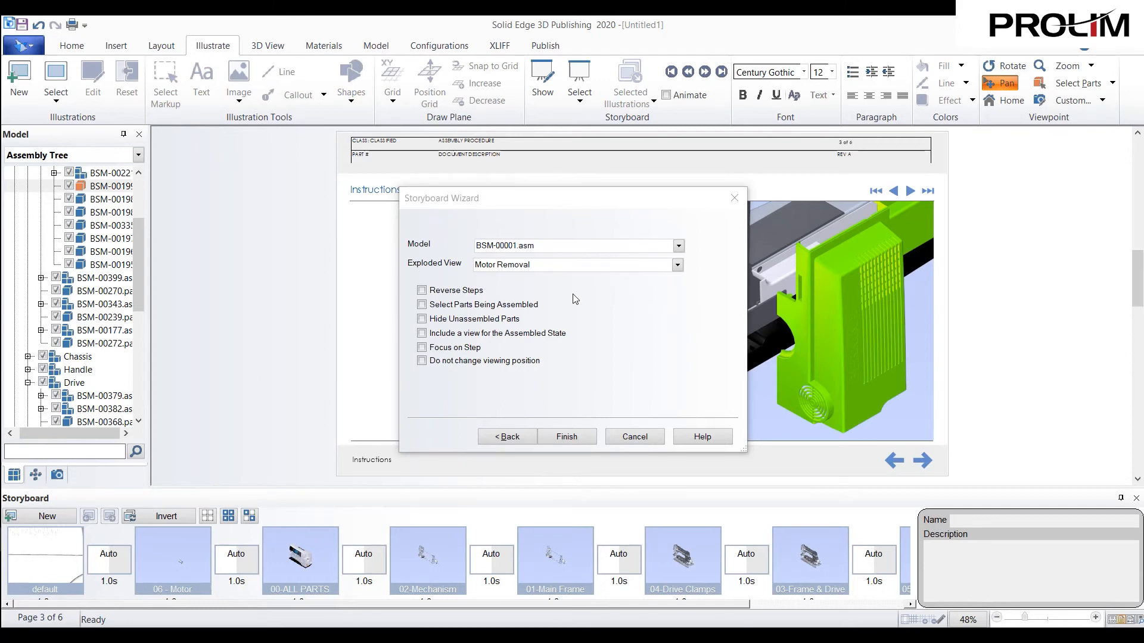
# - Generate the Motor Removal storyboard with Select Parts Being Assembled, Hide Unassembled Parts and Do not change viewing position enabled
pyautogui.click(523, 308)
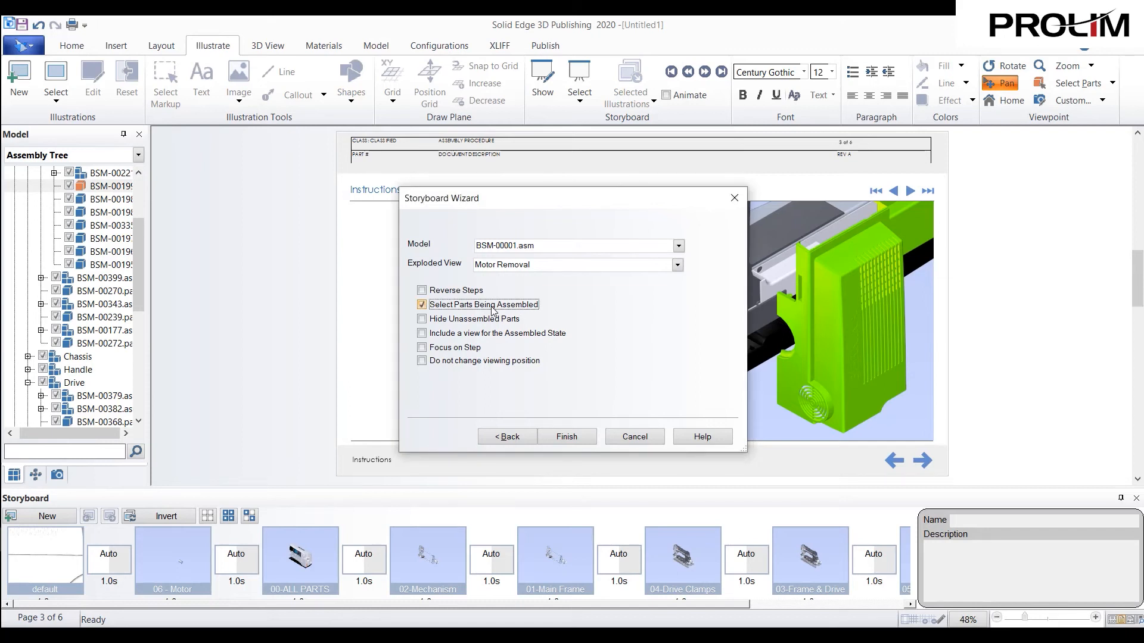
pyautogui.click(478, 321)
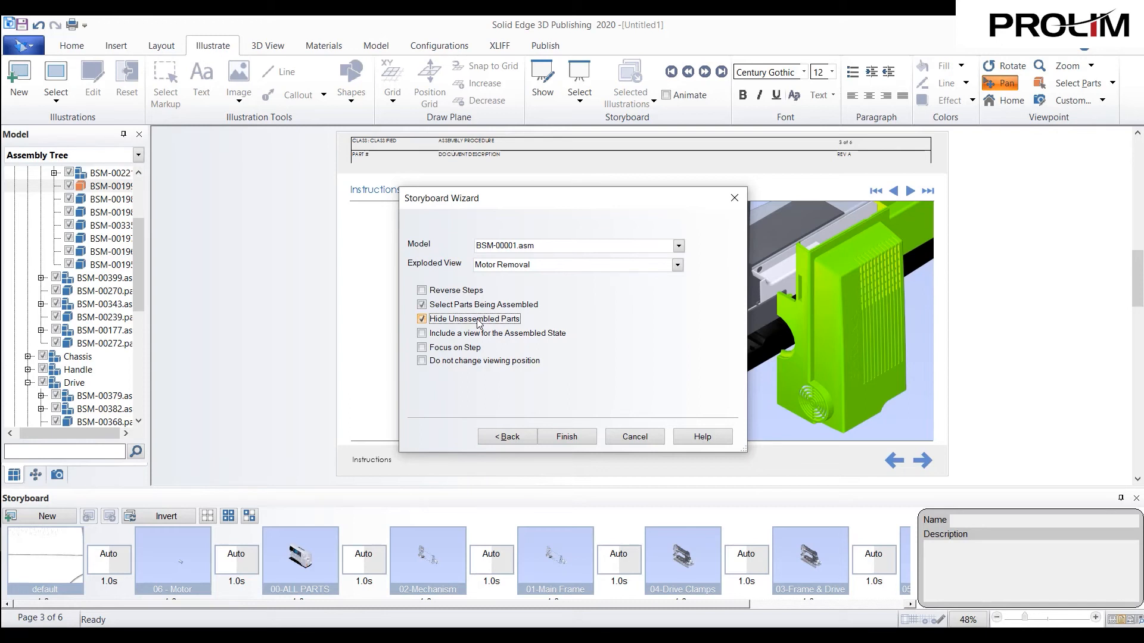
pyautogui.click(466, 362)
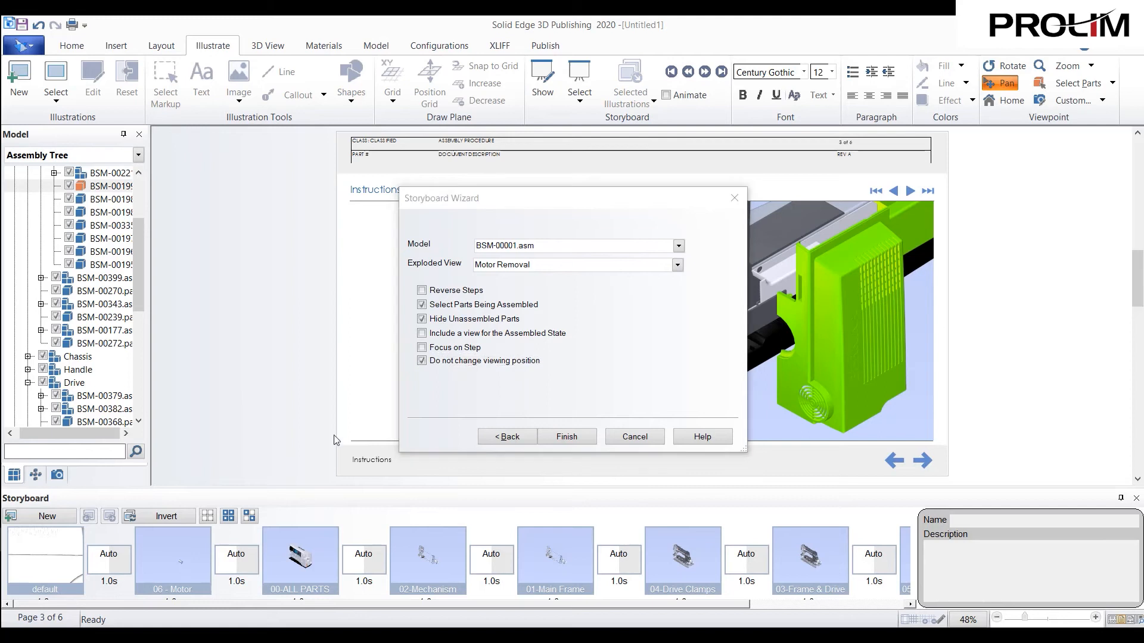
pyautogui.click(567, 437)
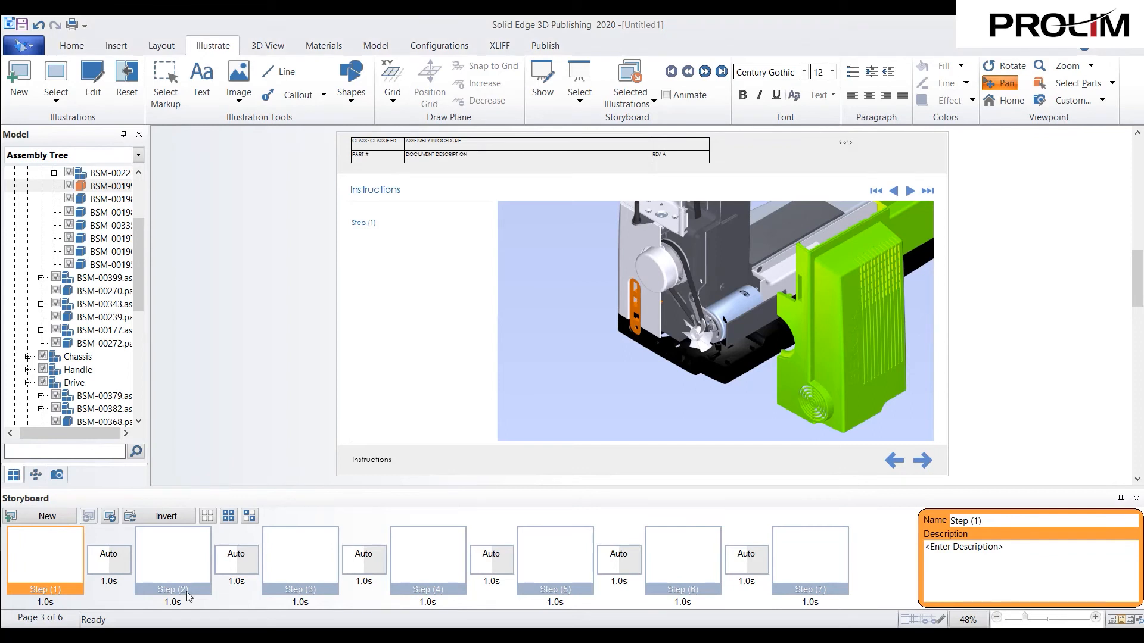
# - Open illustration Step (1), return the Motor Removal exploded view to its assembled state, and frame the whole sewing machine
pyautogui.click(191, 562)
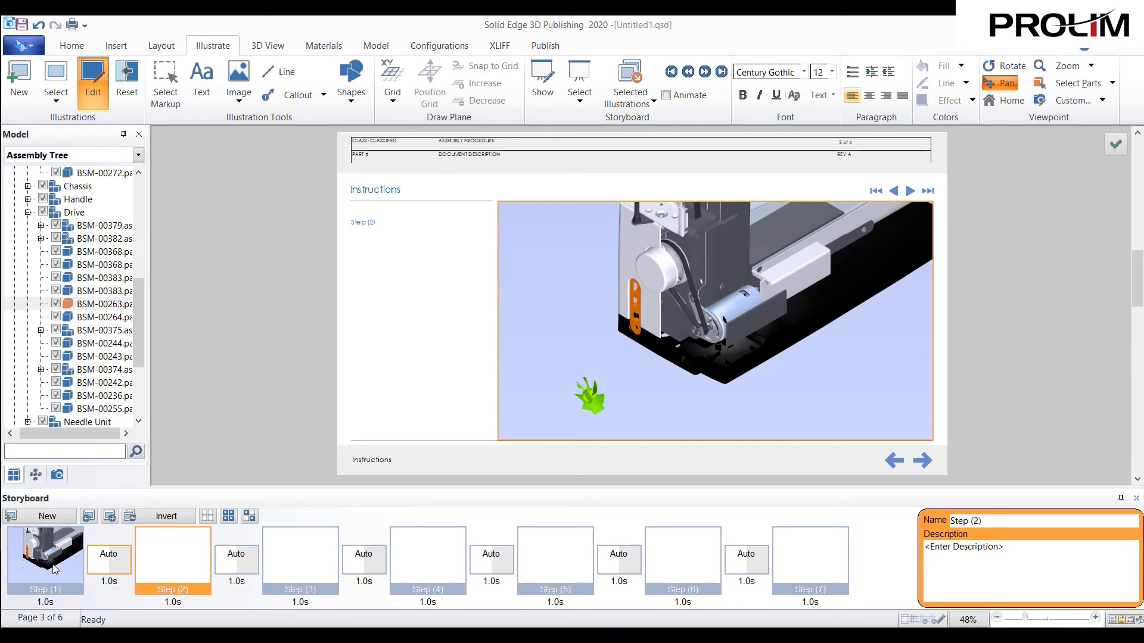
pyautogui.click(54, 569)
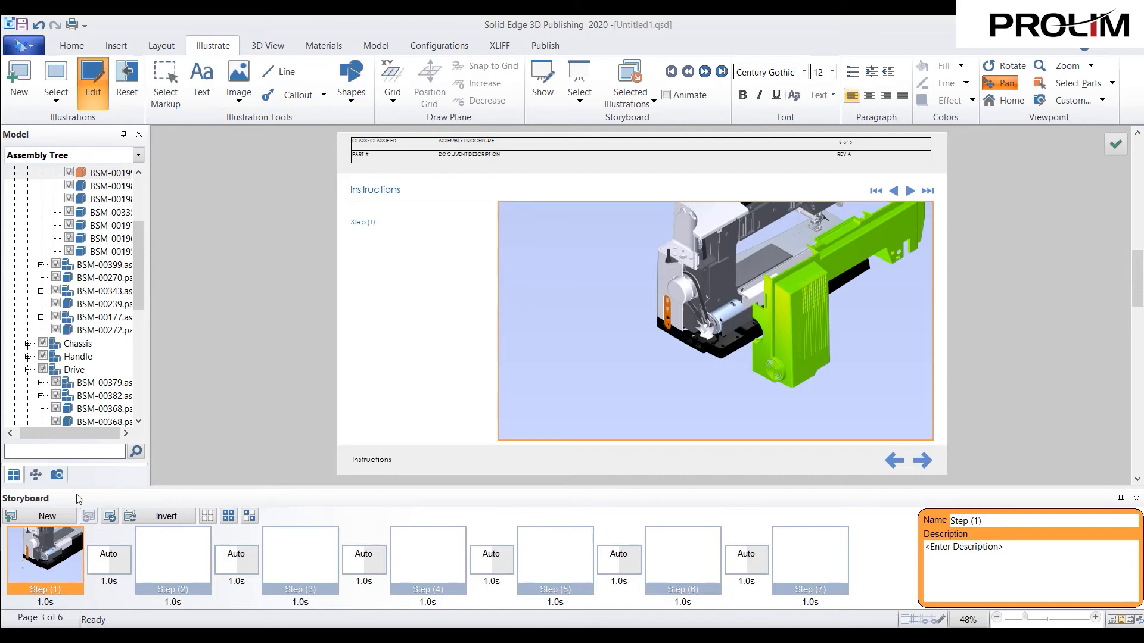
pyautogui.click(38, 476)
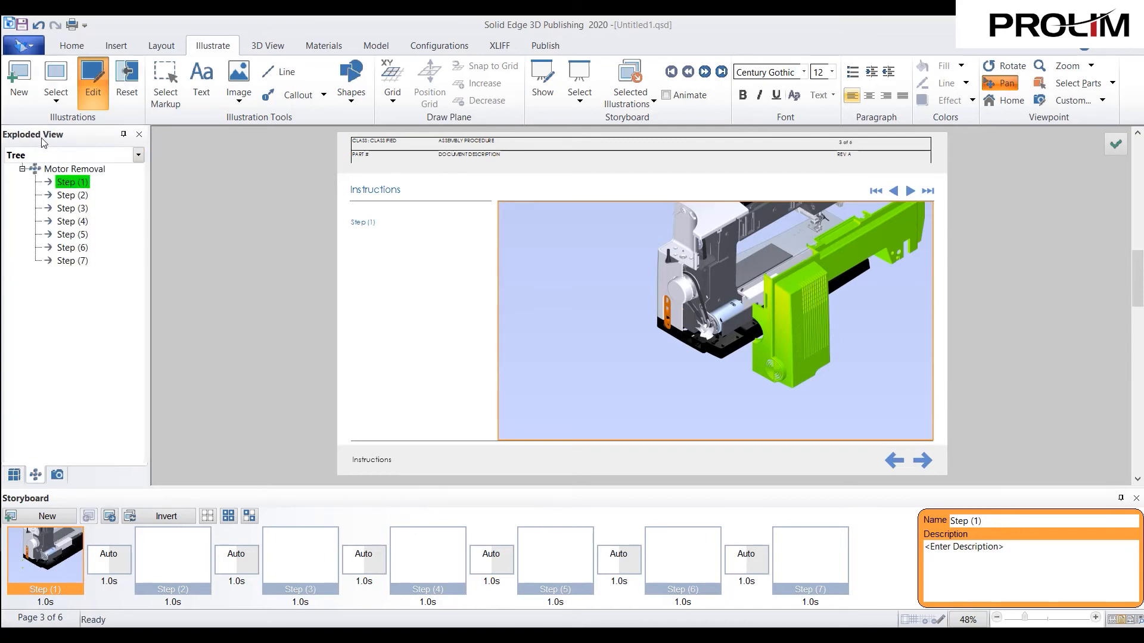
pyautogui.click(75, 168)
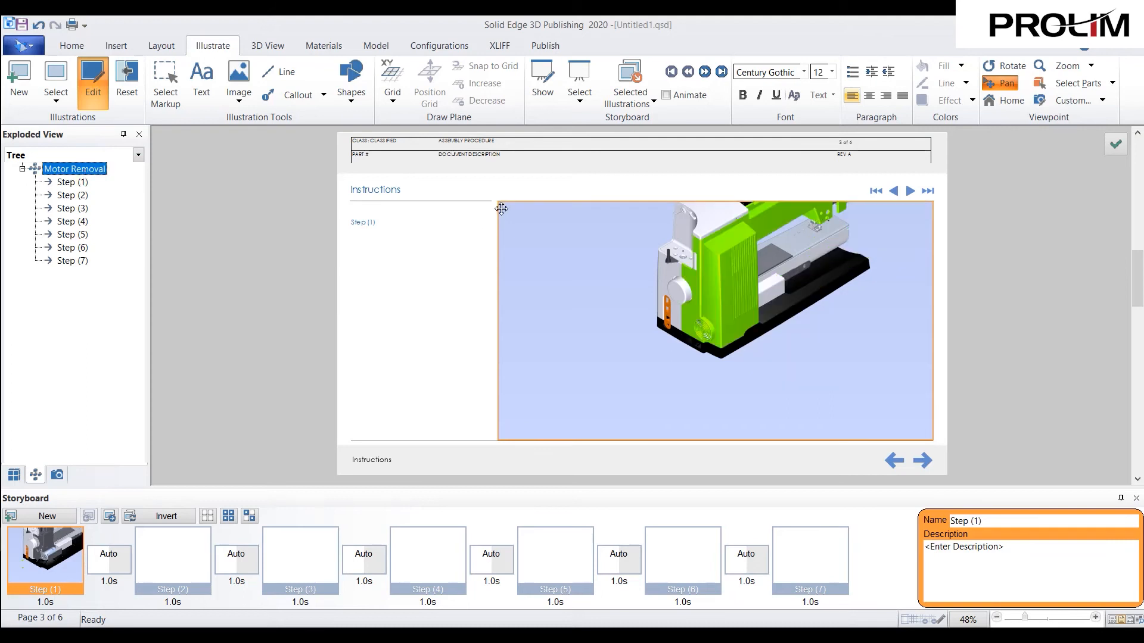
pyautogui.moveTo(716, 283); pyautogui.dragTo(671, 355)
pyautogui.moveTo(747, 253); pyautogui.dragTo(736, 261)
pyautogui.scroll(1, 730, 267)
pyautogui.scroll(-1, 731, 267)
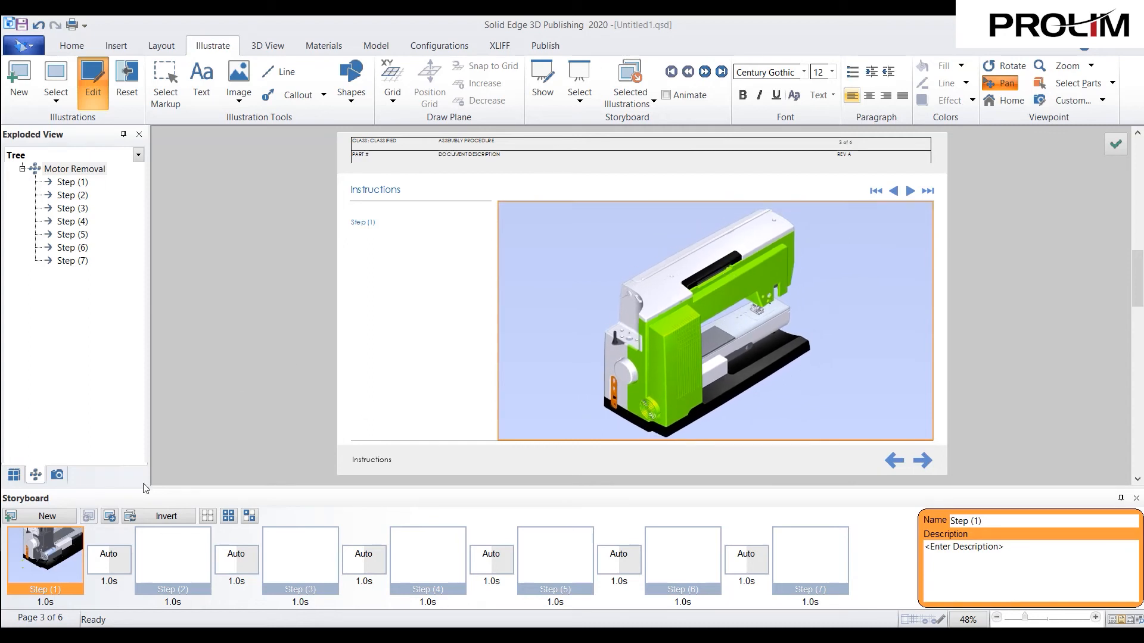
# - Create a new illustration named "Motor Removal Steps" at the end of the storyboard
pyautogui.click(62, 518)
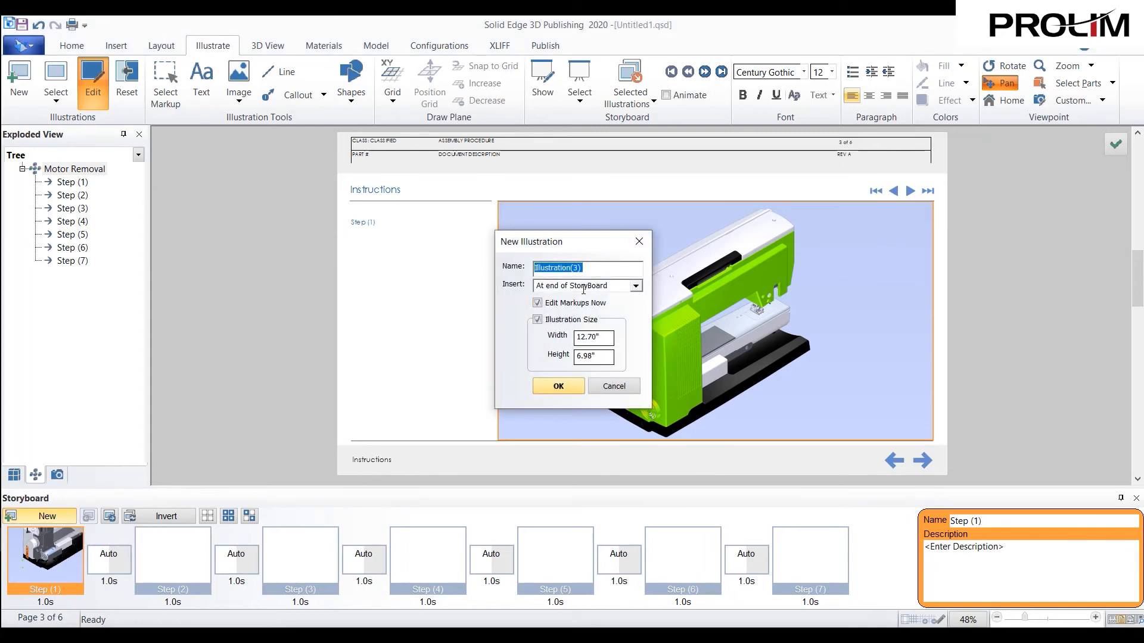
pyautogui.write('Motor Removal Steps')
pyautogui.click(636, 286)
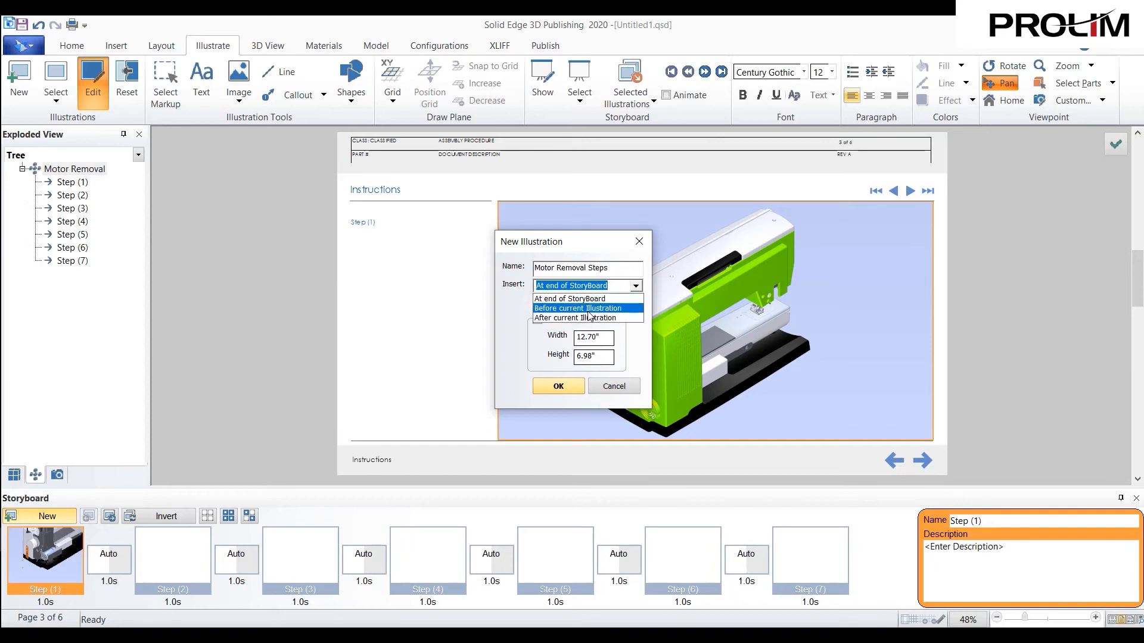
pyautogui.click(564, 386)
pyautogui.click(564, 386)
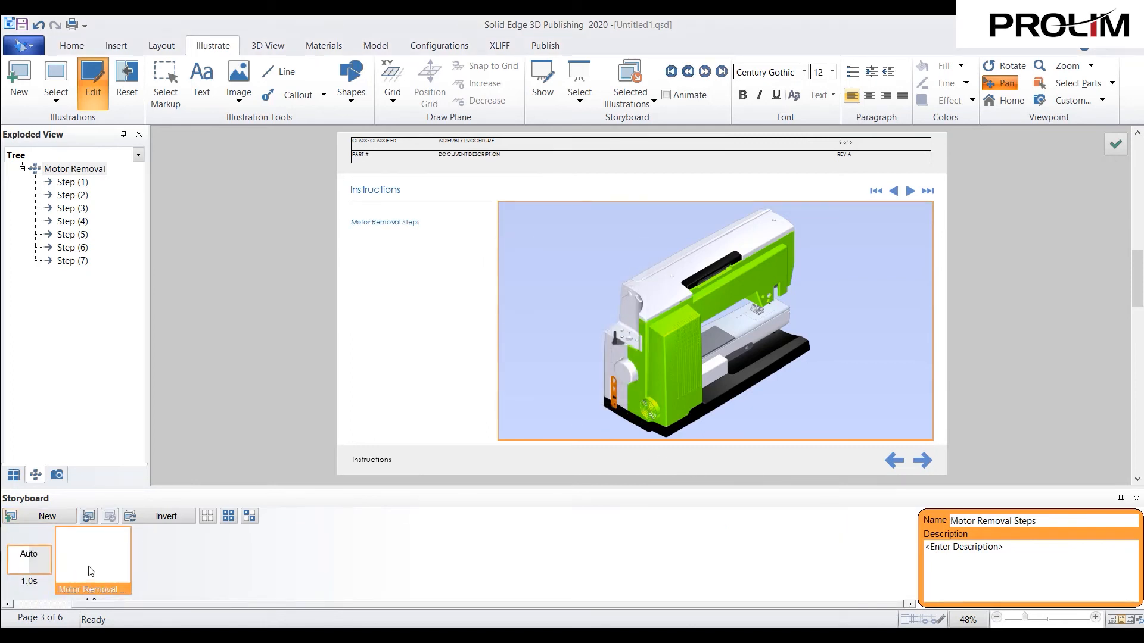
# - Deselect the highlighted cover and move the Motor Removal Steps illustration to the start of the storyboard, before Step (1)
pyautogui.moveTo(75, 606); pyautogui.dragTo(119, 607)
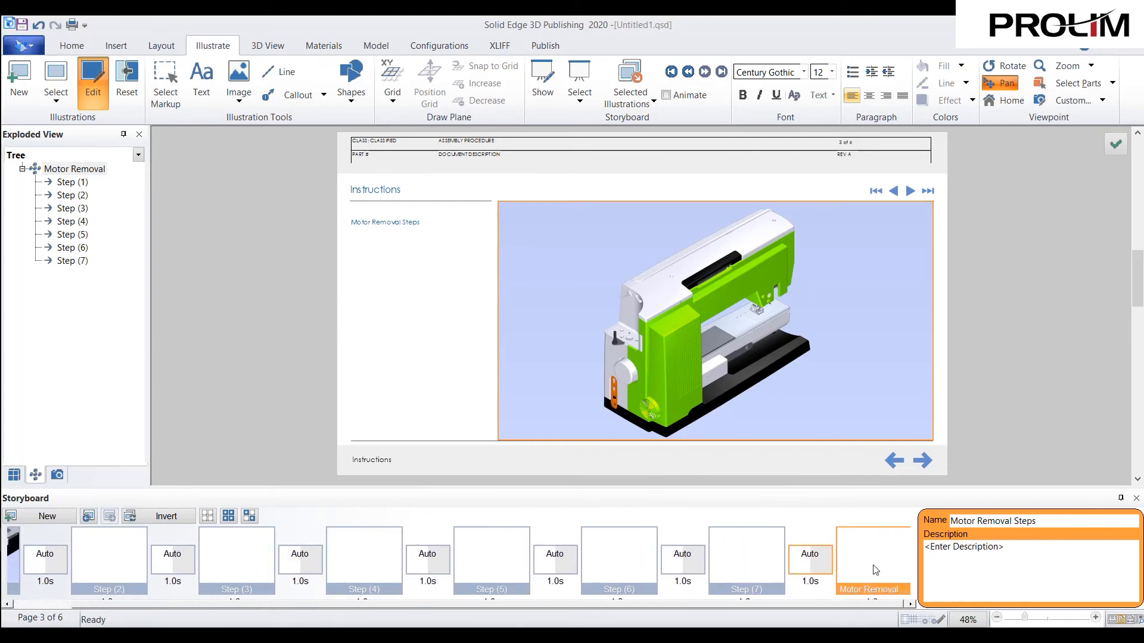
pyautogui.press('Escape')
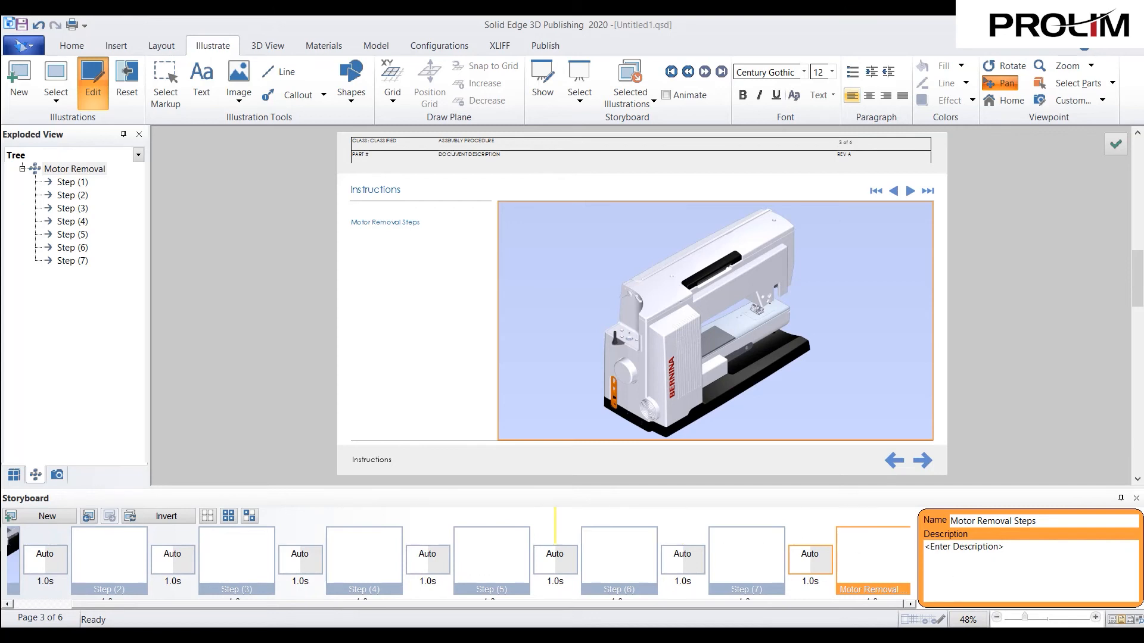
pyautogui.moveTo(22, 543); pyautogui.dragTo(12, 545)
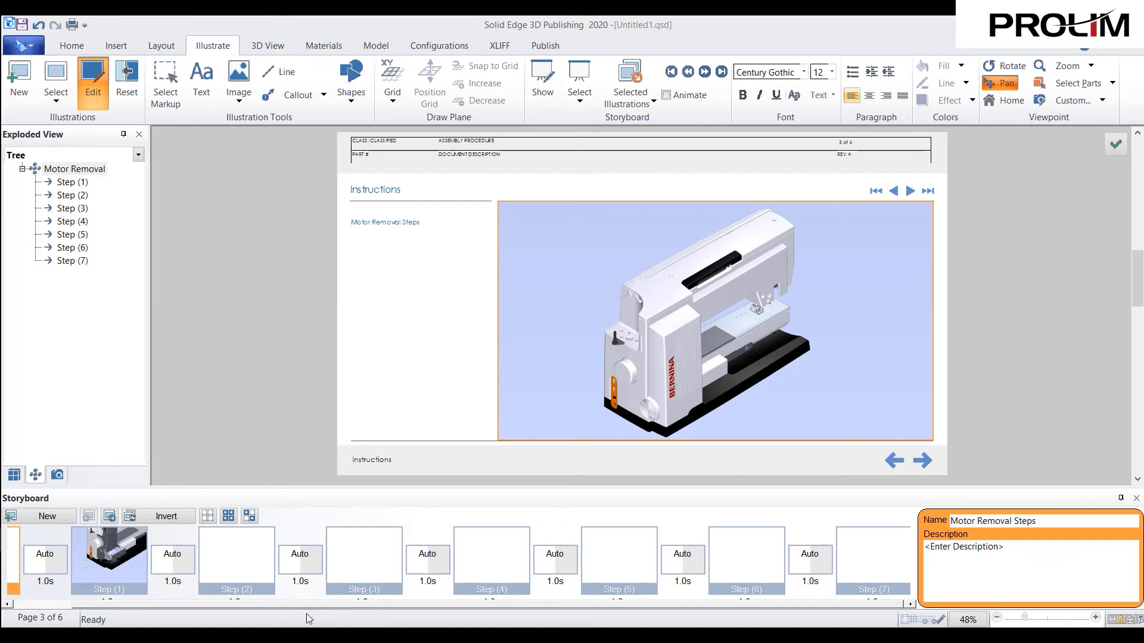
pyautogui.moveTo(233, 604); pyautogui.dragTo(115, 606)
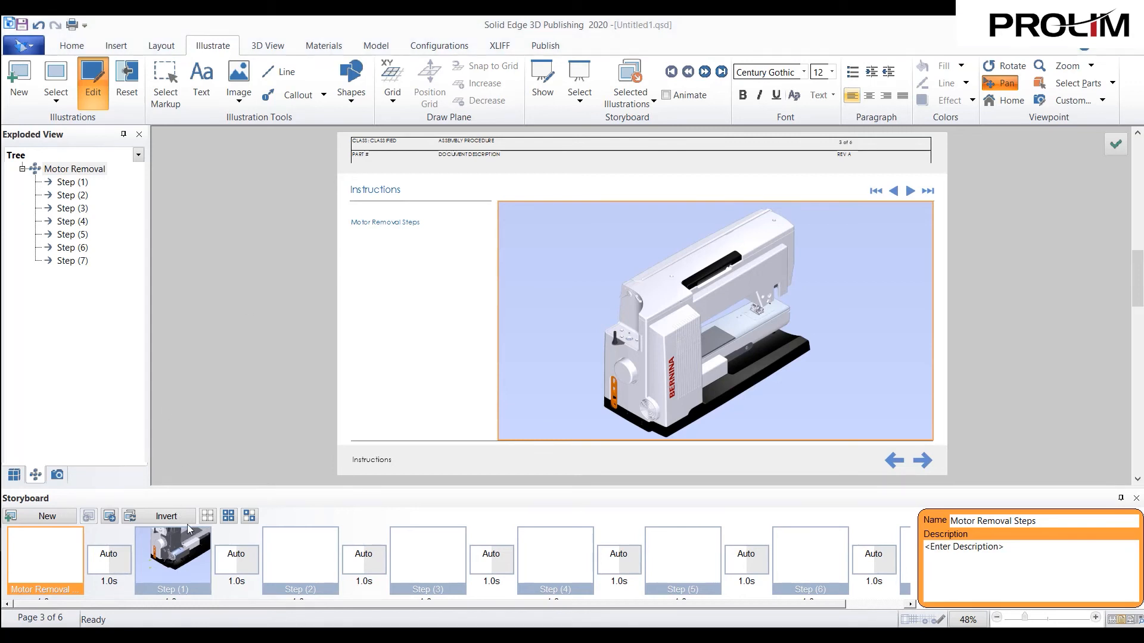
# - Give illustration Step (1) the description "Remove this during this step" and show the model at exploded view Step (1)
pyautogui.click(193, 573)
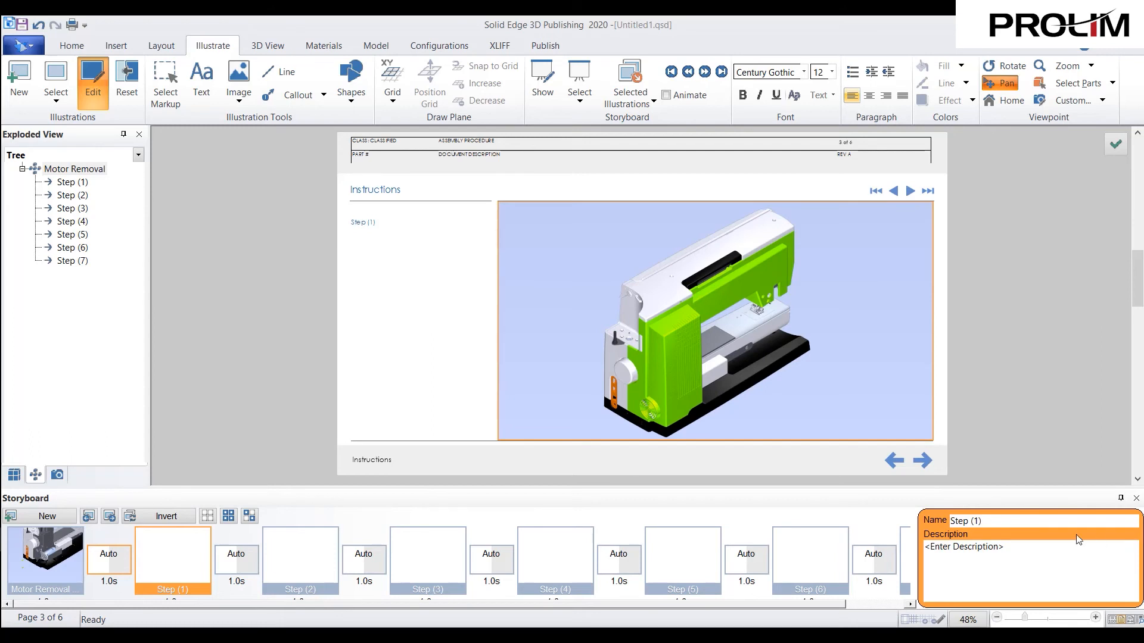
pyautogui.click(1022, 547)
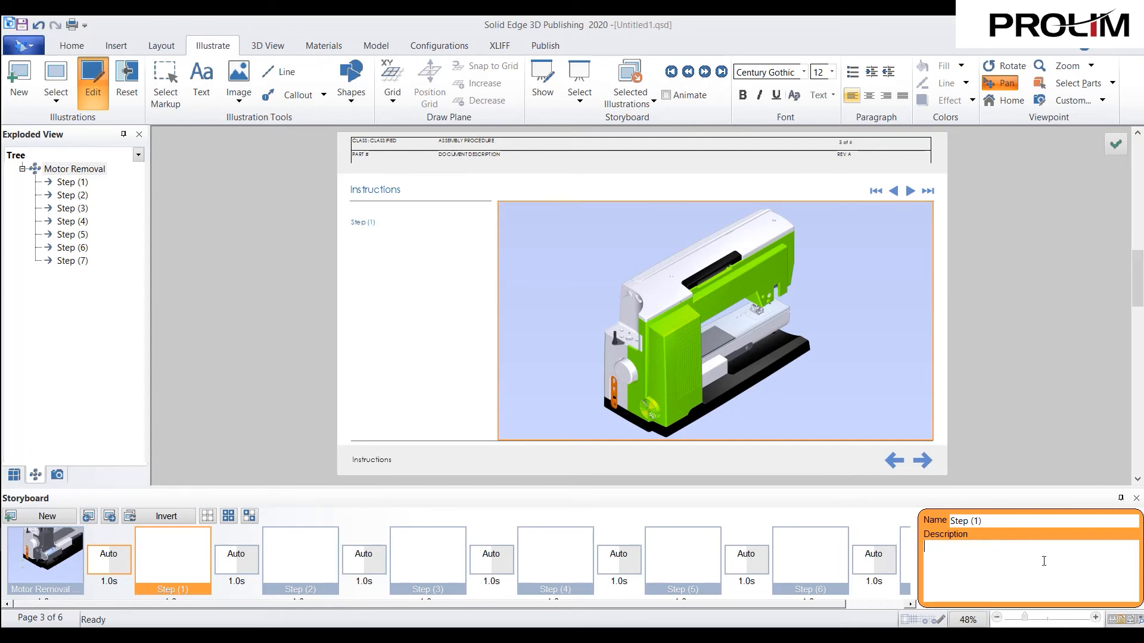
pyautogui.write('Remove this during this step')
pyautogui.click(76, 182)
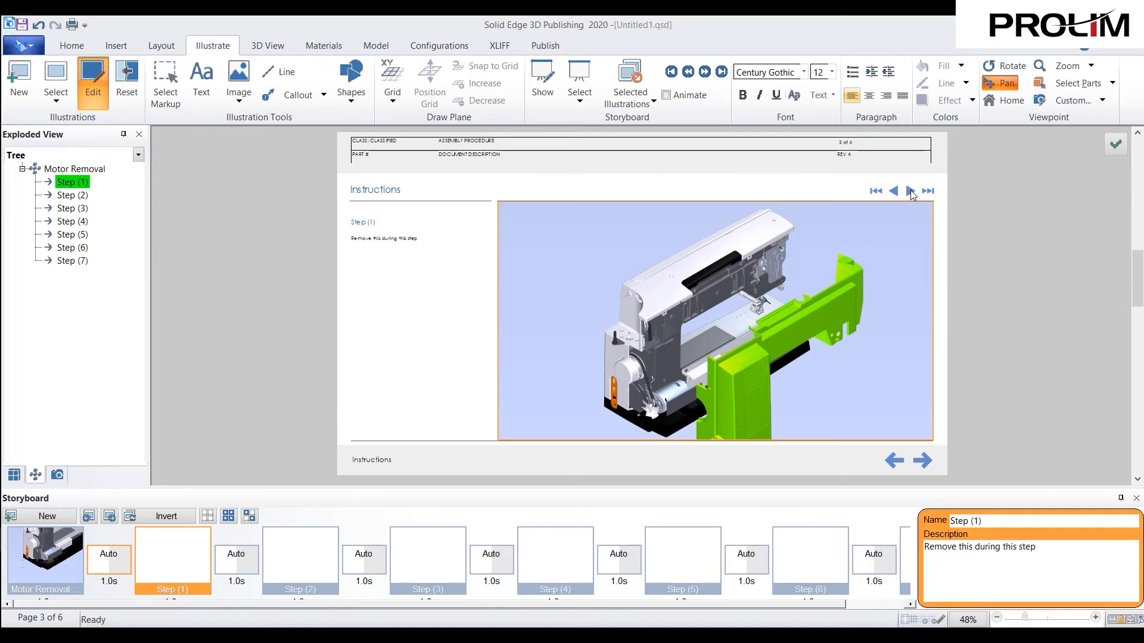
pyautogui.click(1110, 150)
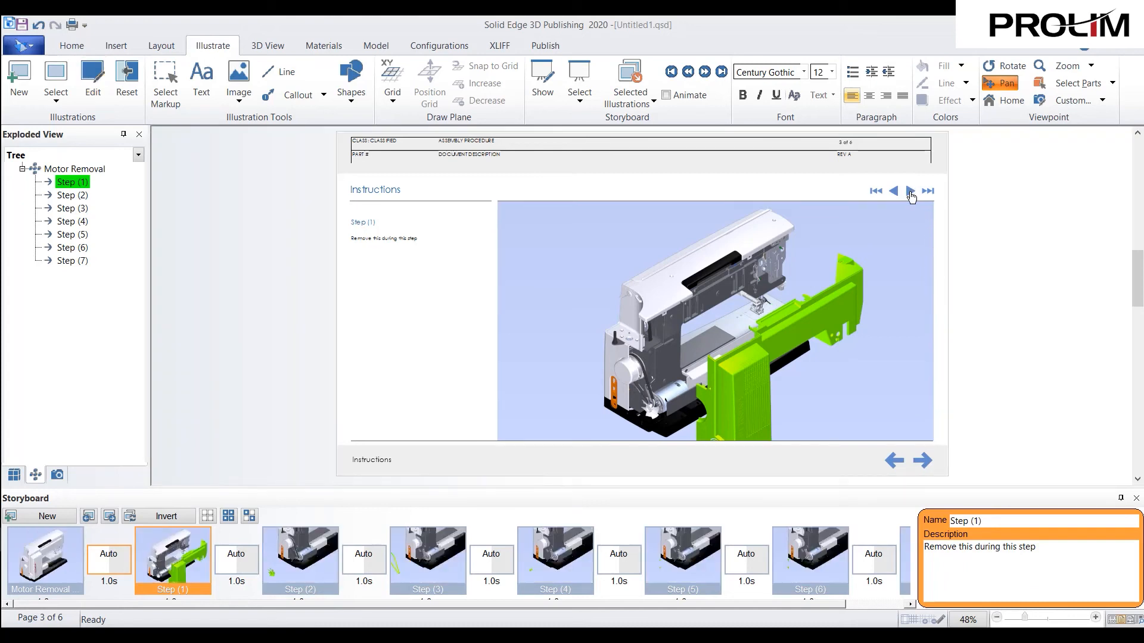
# - Play through the storyboard steps on the Instructions page and return to the first illustration
pyautogui.click(910, 192)
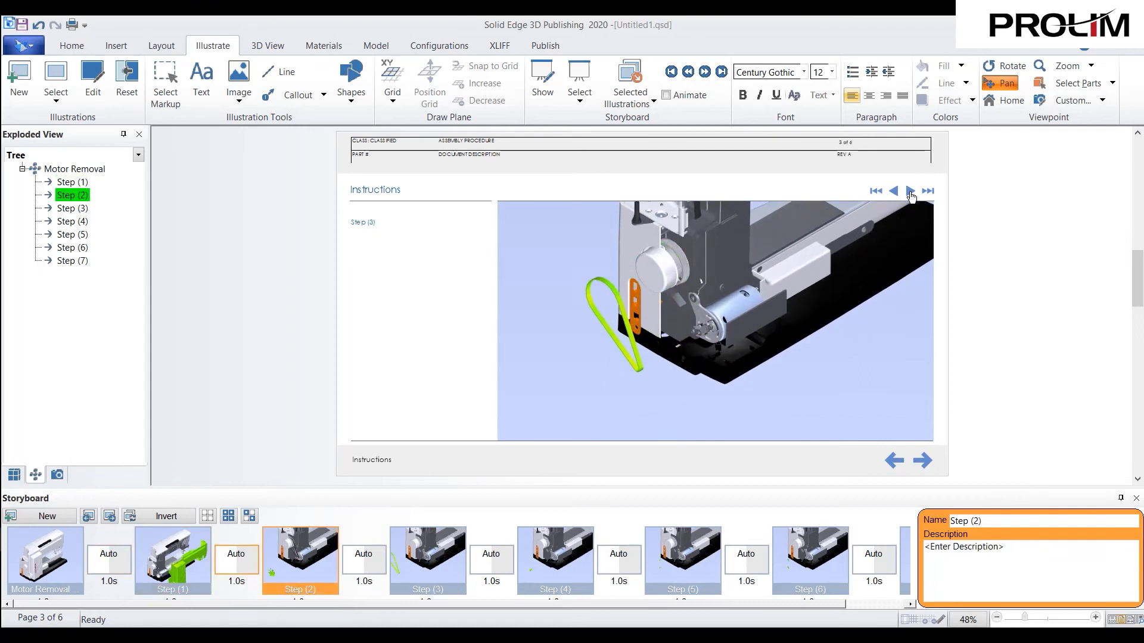
pyautogui.click(911, 192)
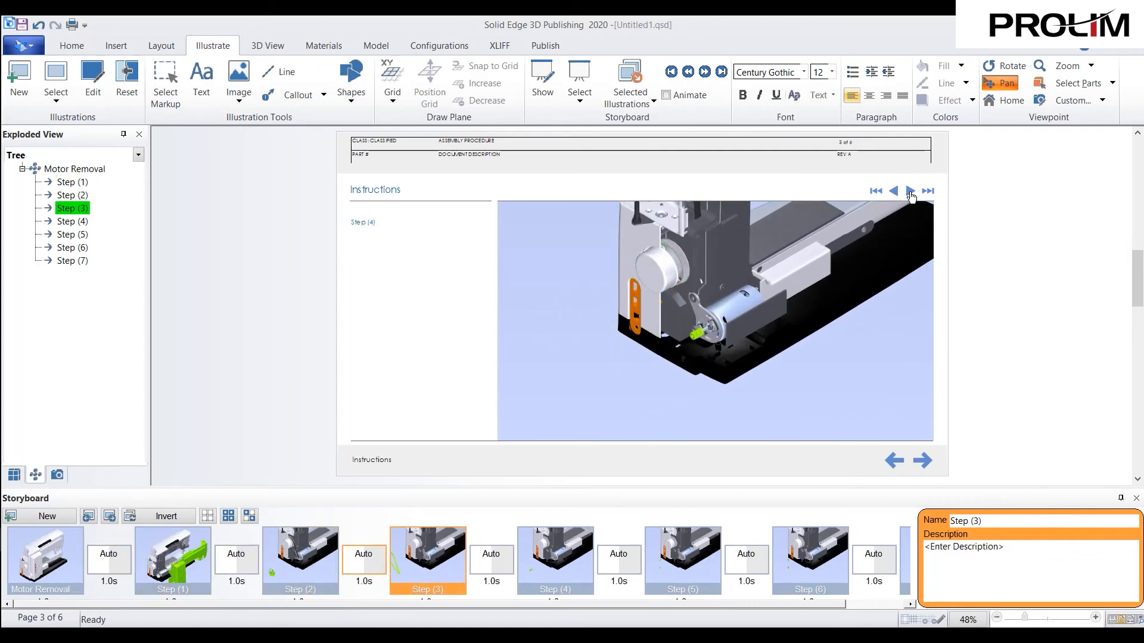
pyautogui.click(910, 191)
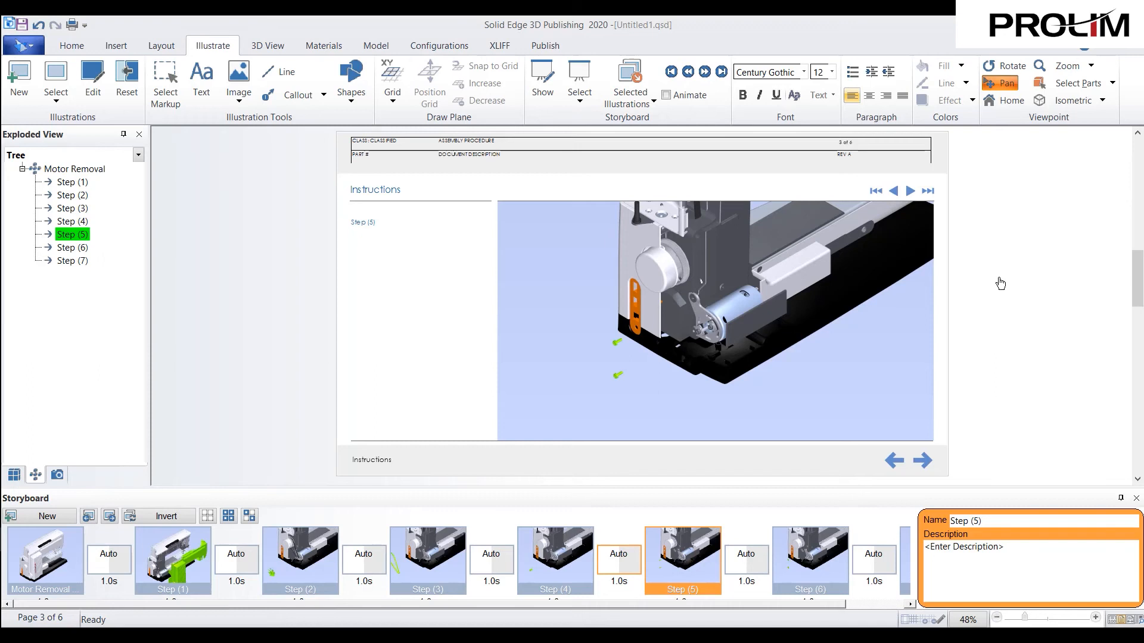
pyautogui.press('Home')
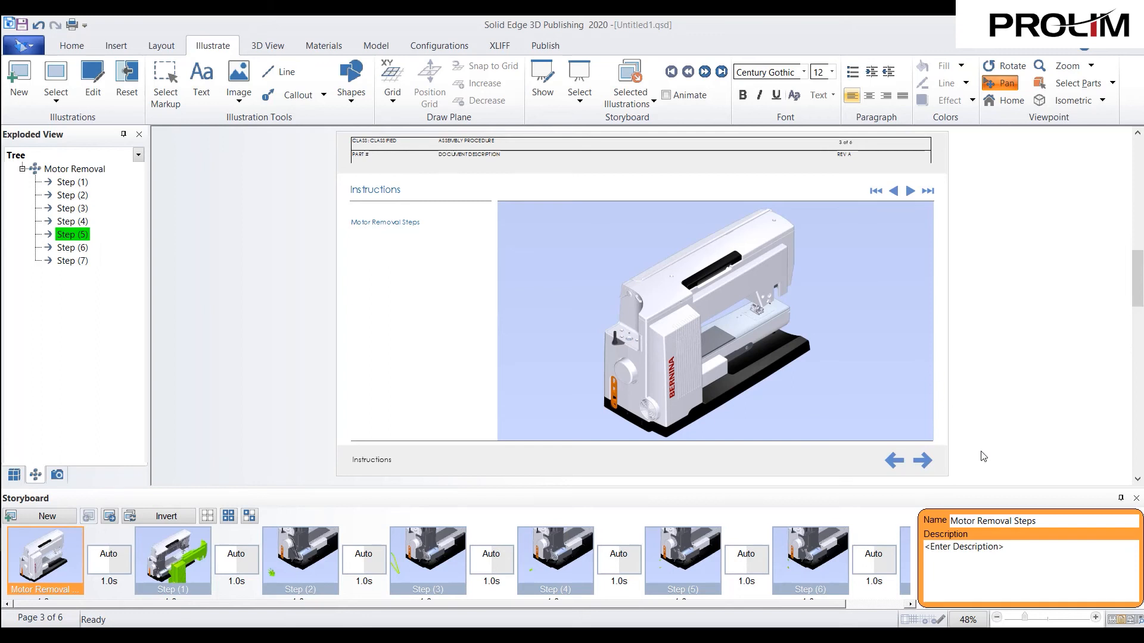
# - Go to the Interactive Parts List page and test its highlighting by selecting parts in rows 10, 13 and 8
pyautogui.click(923, 462)
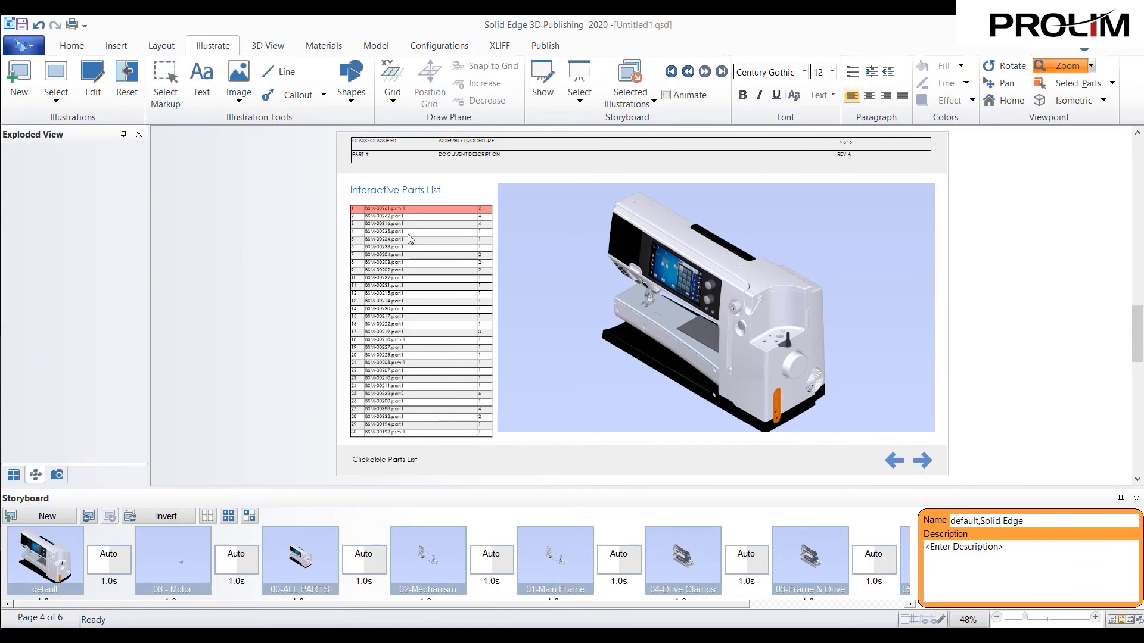
pyautogui.click(414, 278)
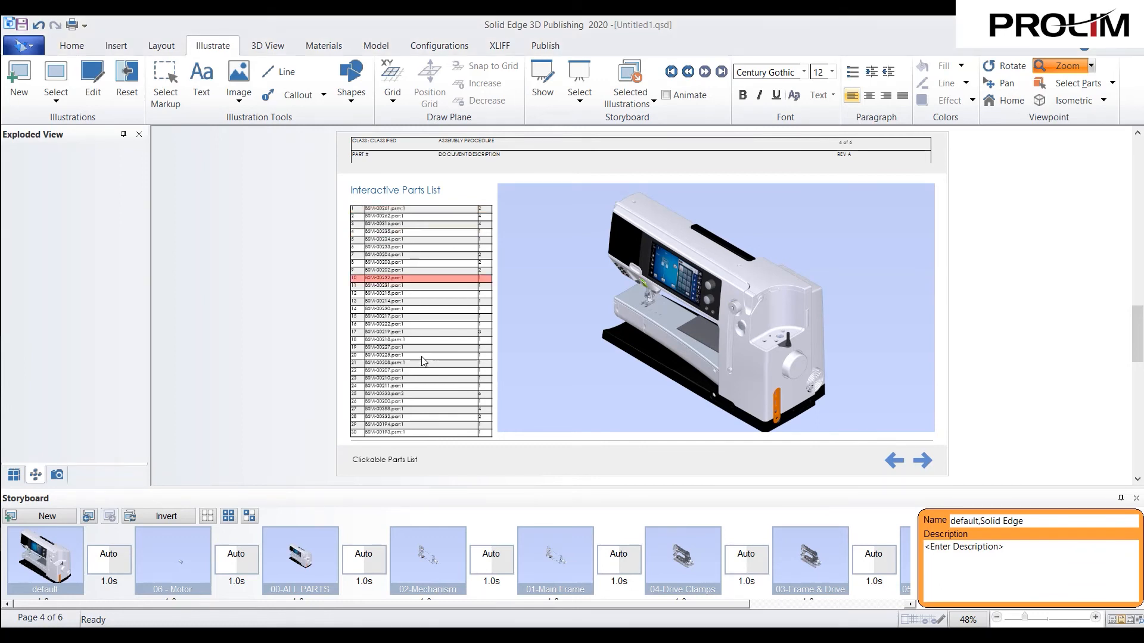
pyautogui.click(427, 302)
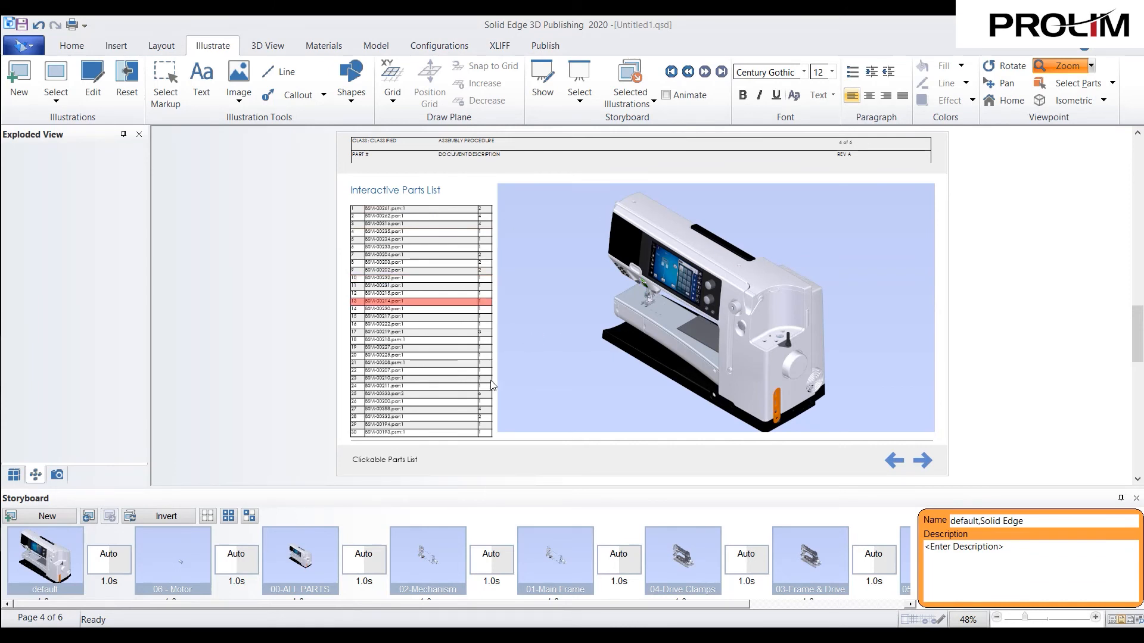
pyautogui.click(429, 278)
pyautogui.click(423, 262)
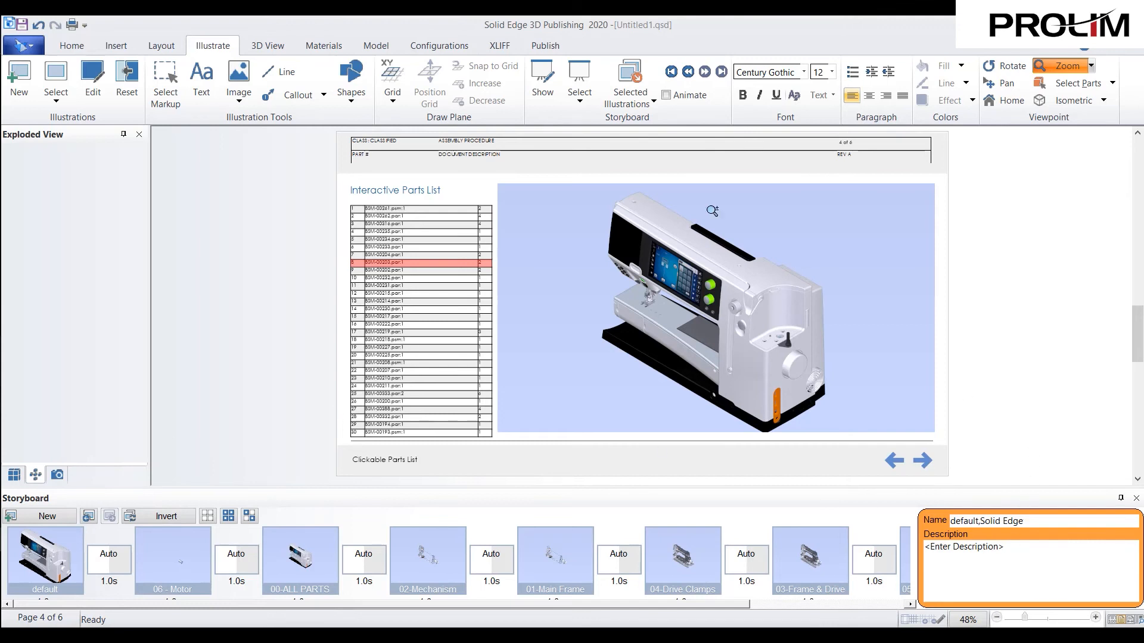
# - Check the available storyboards, preview the 06 - Motor and 00-ALL PARTS illustrations, and return to the default illustration
pyautogui.click(587, 108)
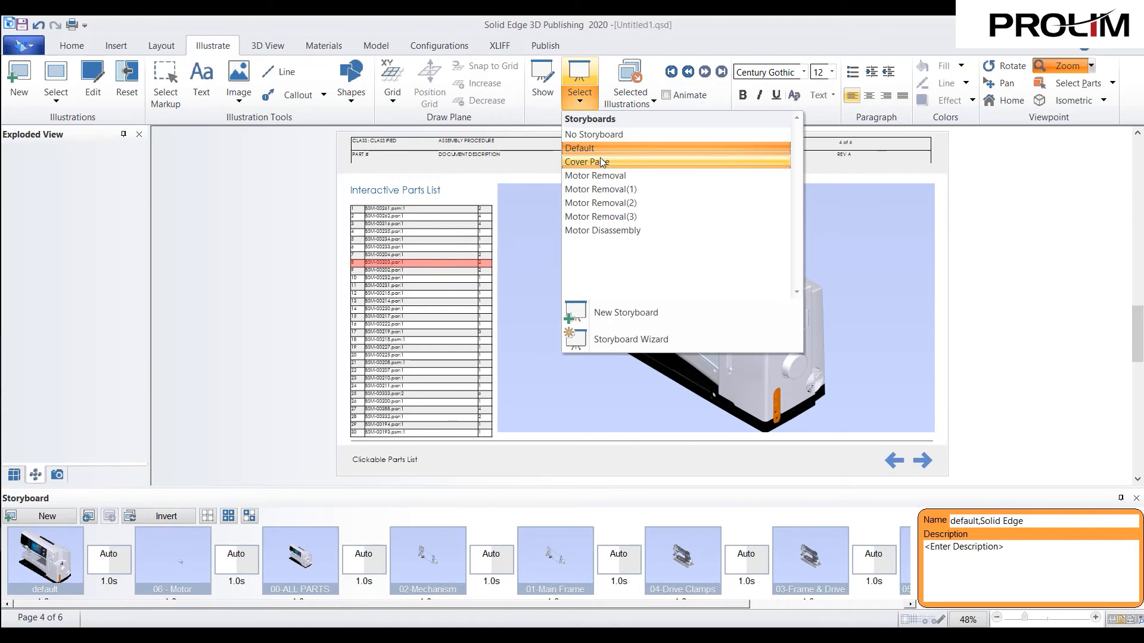
pyautogui.click(1000, 278)
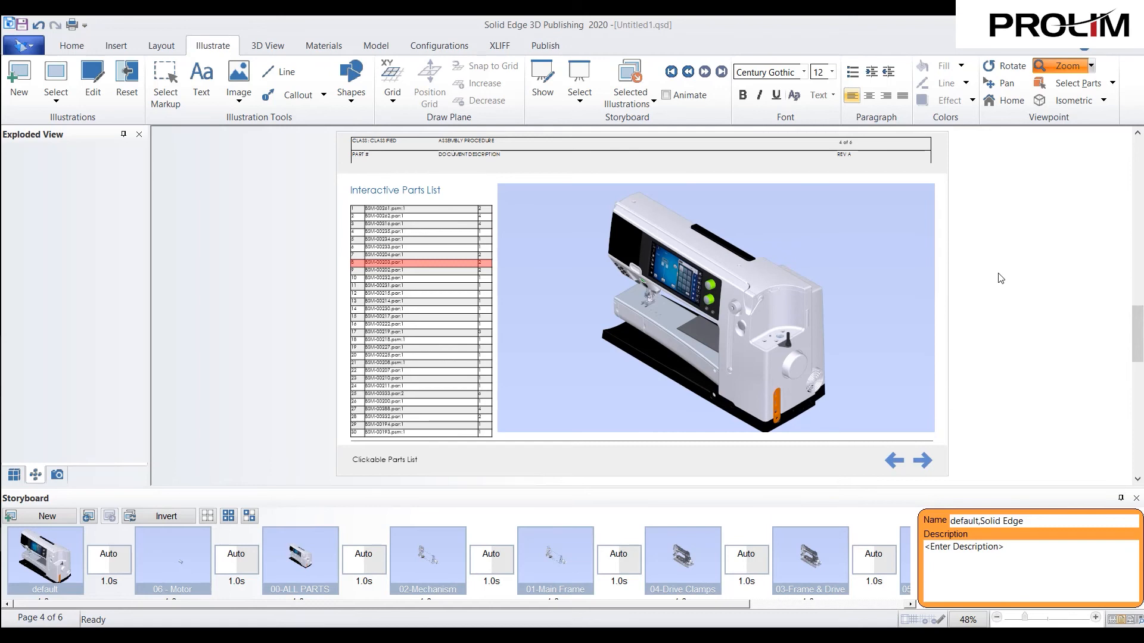
pyautogui.click(145, 558)
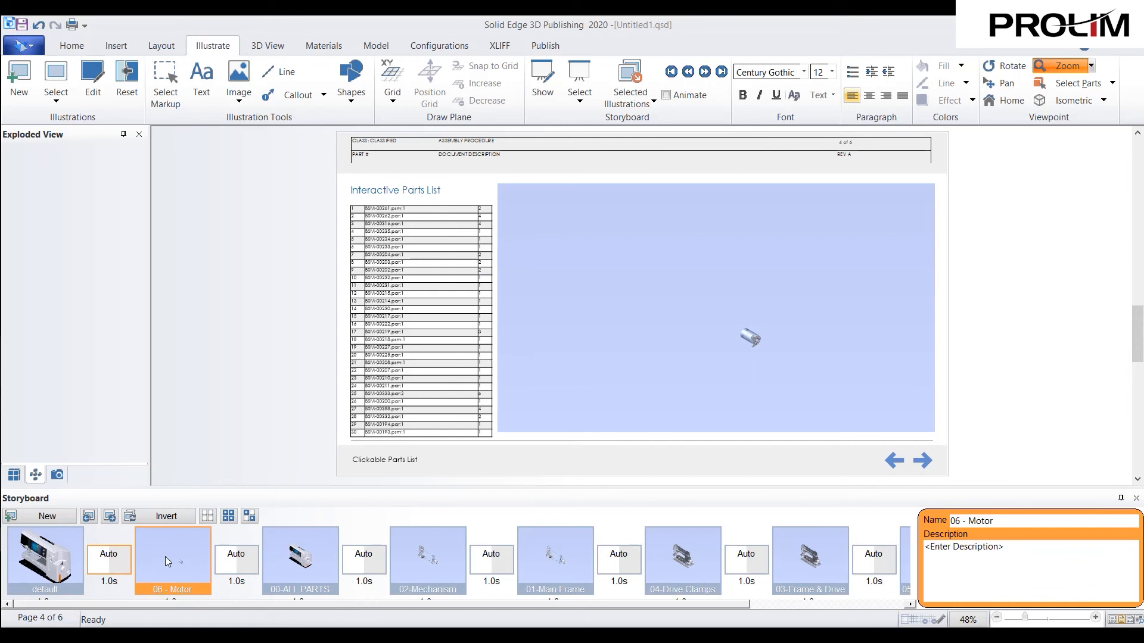
pyautogui.click(323, 556)
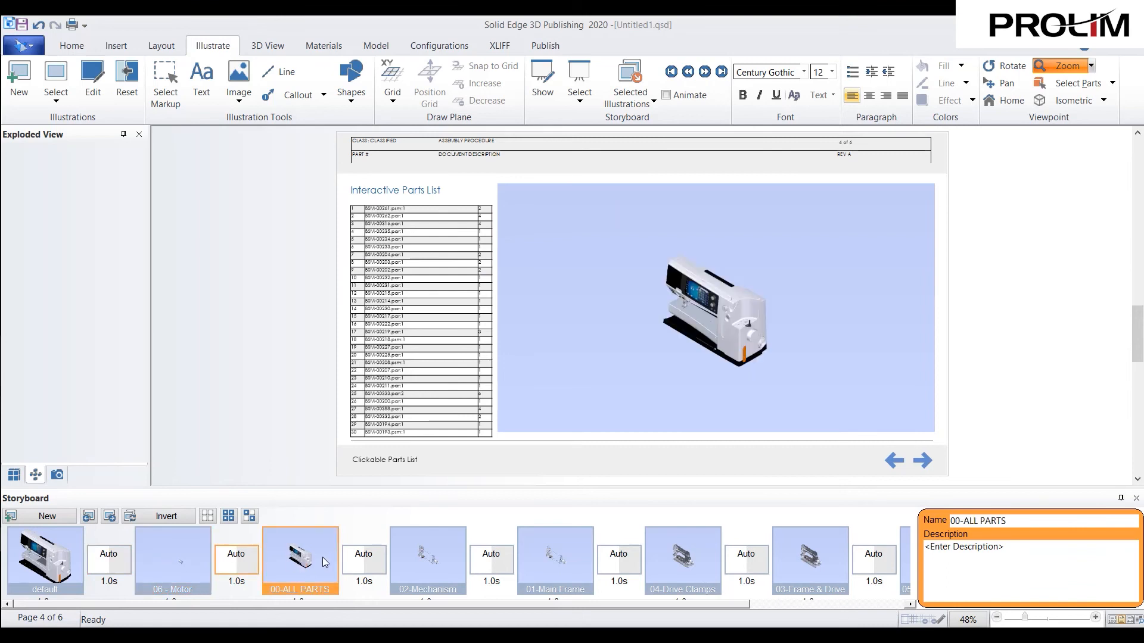
pyautogui.click(75, 561)
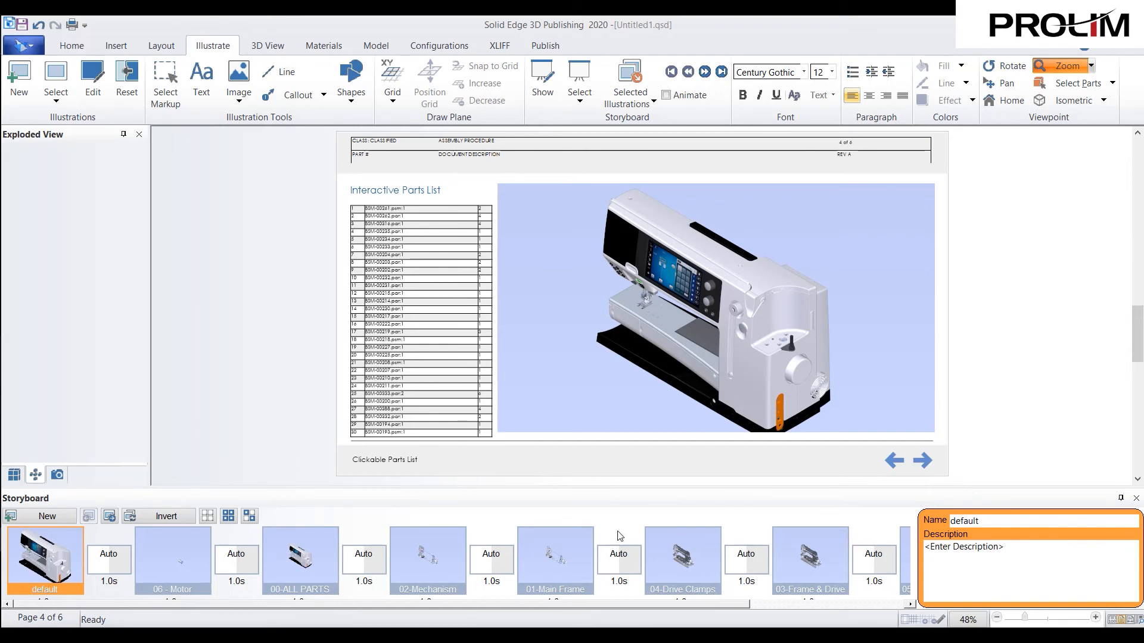
pyautogui.moveTo(252, 606); pyautogui.dragTo(203, 608)
# - Draw a small interactive button in the empty area of the 3D view beside the sewing machine
pyautogui.click(116, 45)
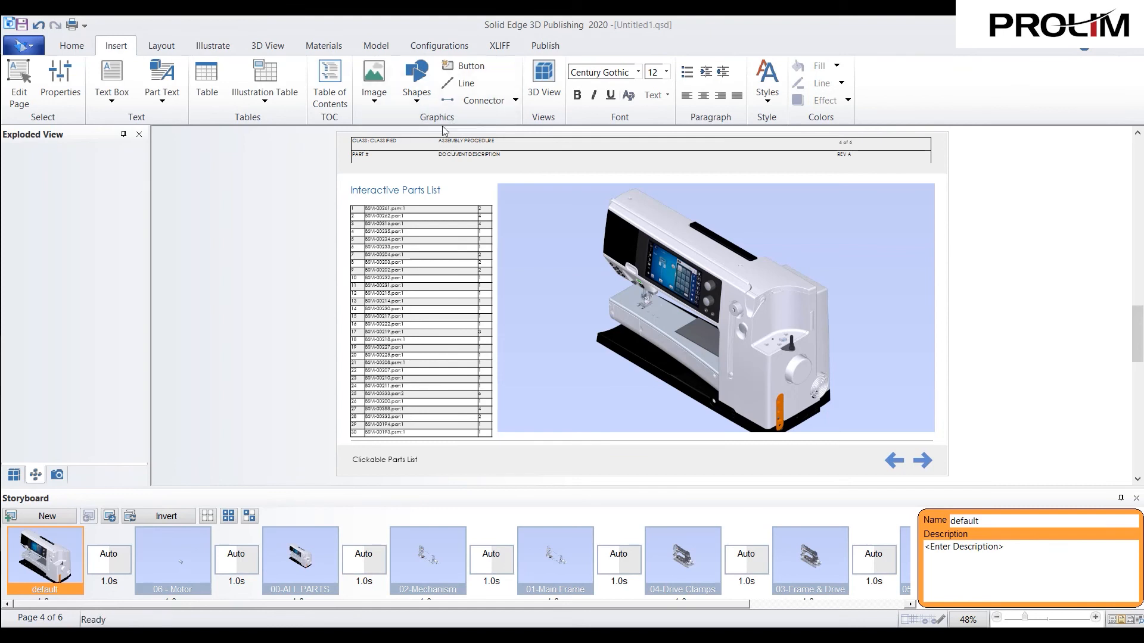
pyautogui.click(381, 99)
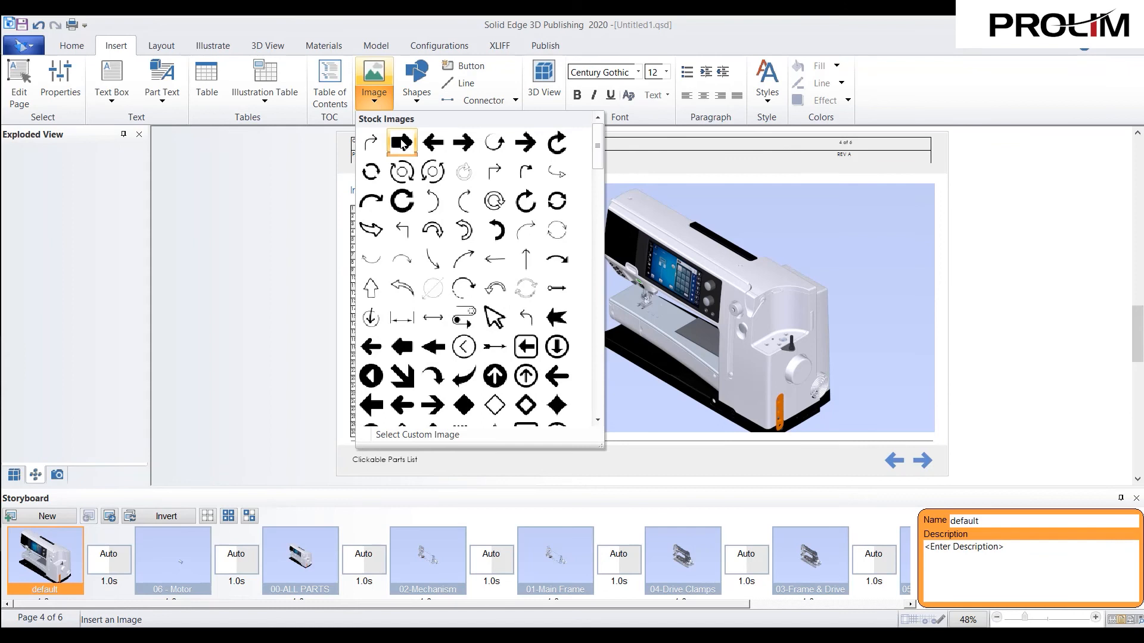
pyautogui.click(379, 103)
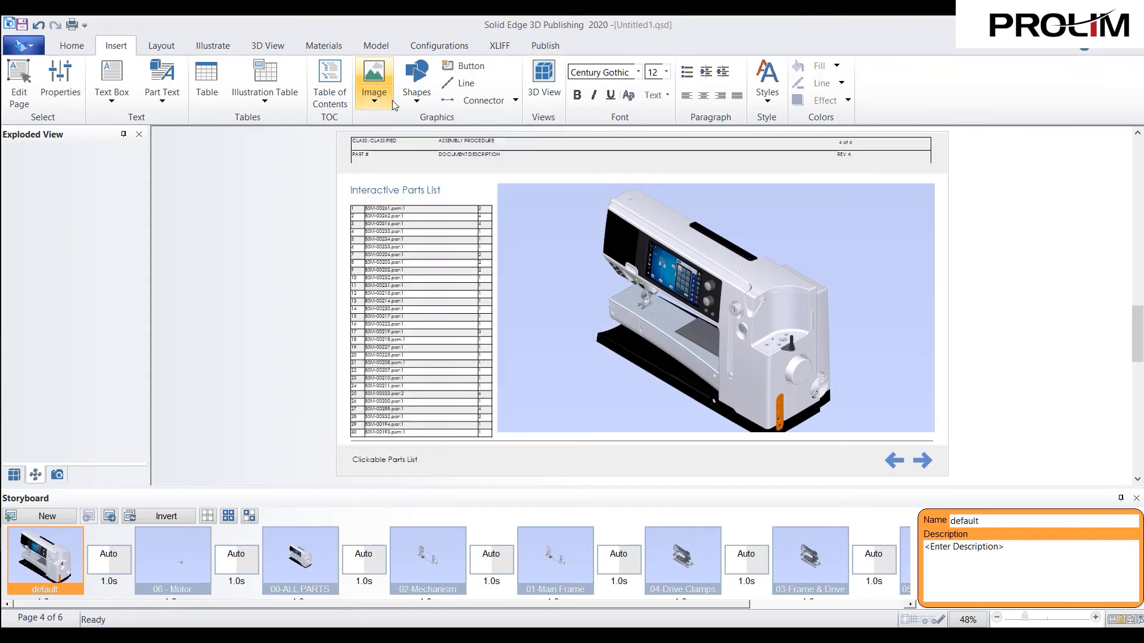
pyautogui.click(470, 66)
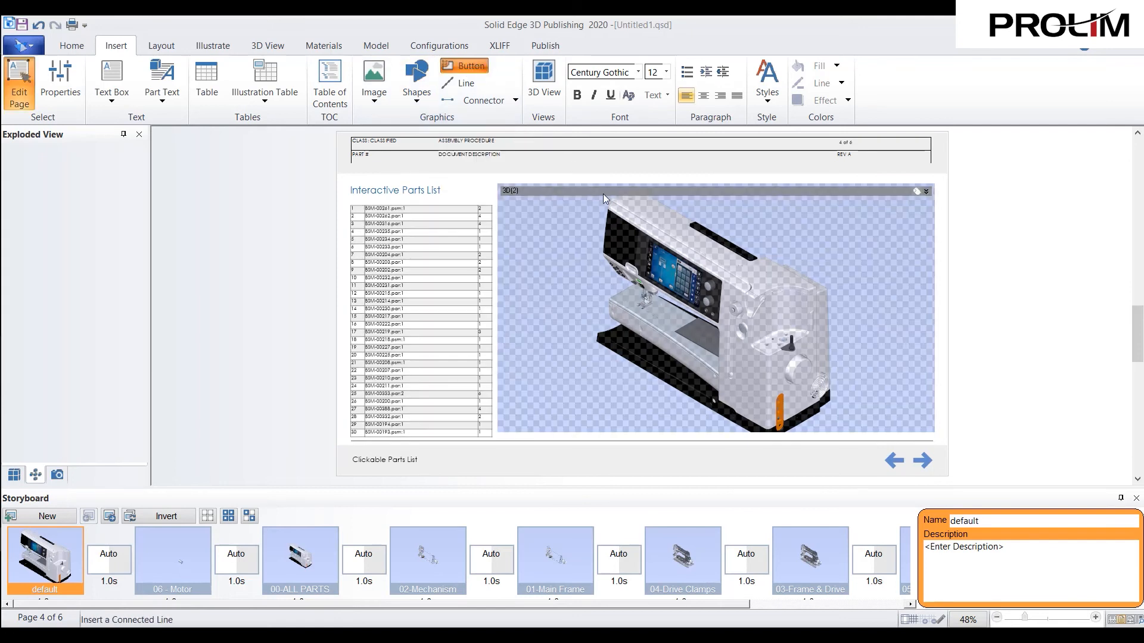
pyautogui.moveTo(879, 257); pyautogui.dragTo(878, 254)
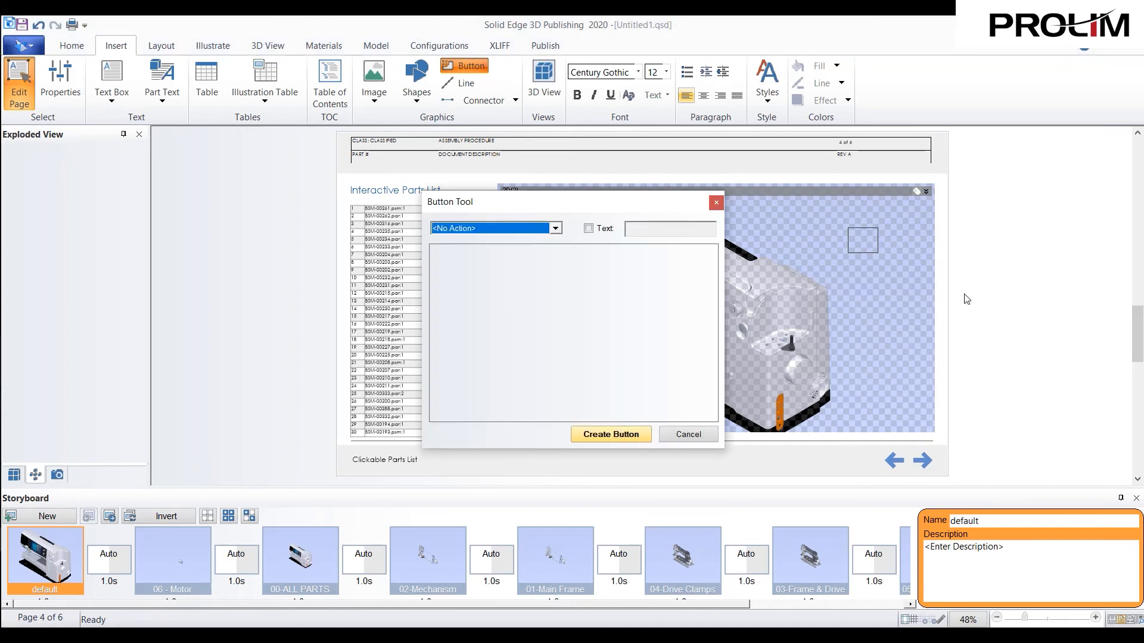
# - Set the new button's action to Play Storyboard for view 3D(2), using the Default storyboard
pyautogui.click(520, 230)
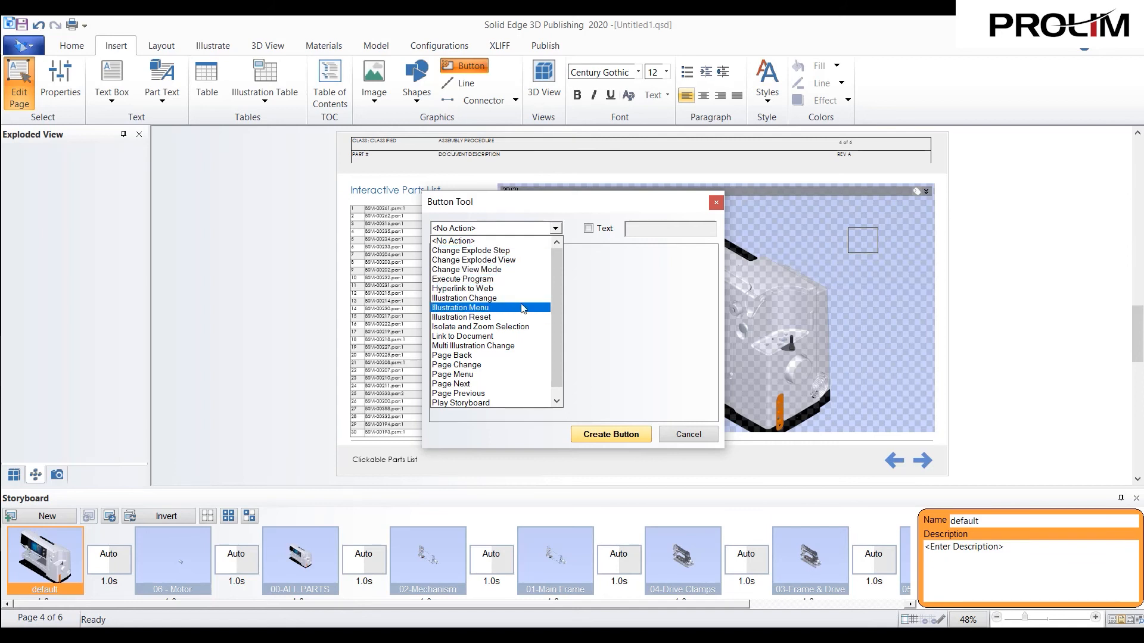
pyautogui.scroll(-1, 503, 298)
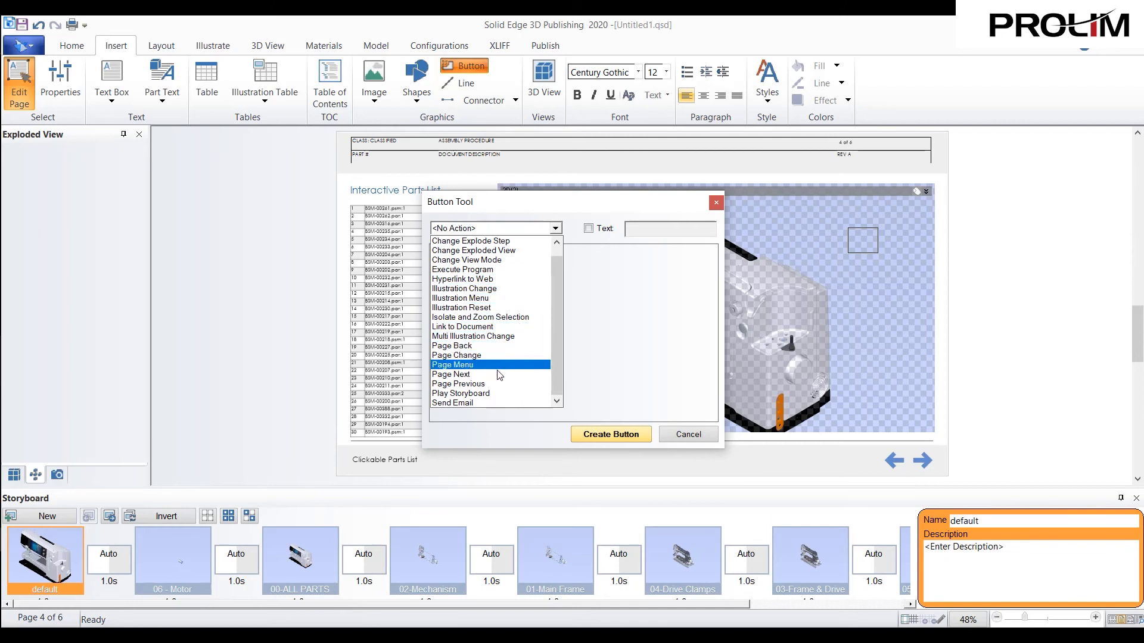
pyautogui.click(506, 391)
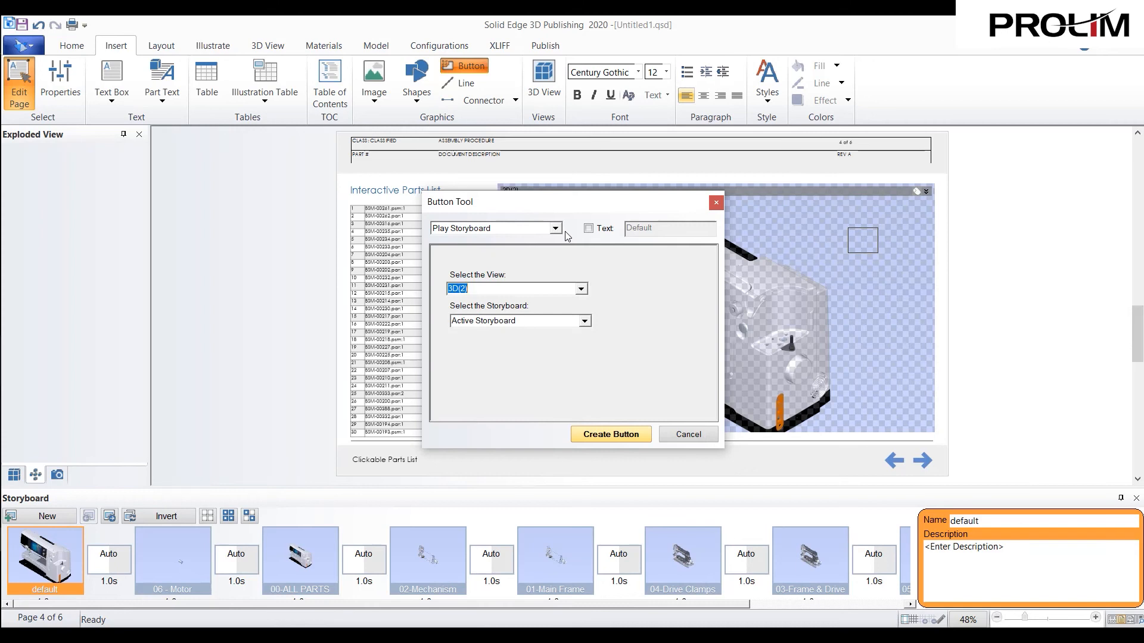
pyautogui.click(556, 229)
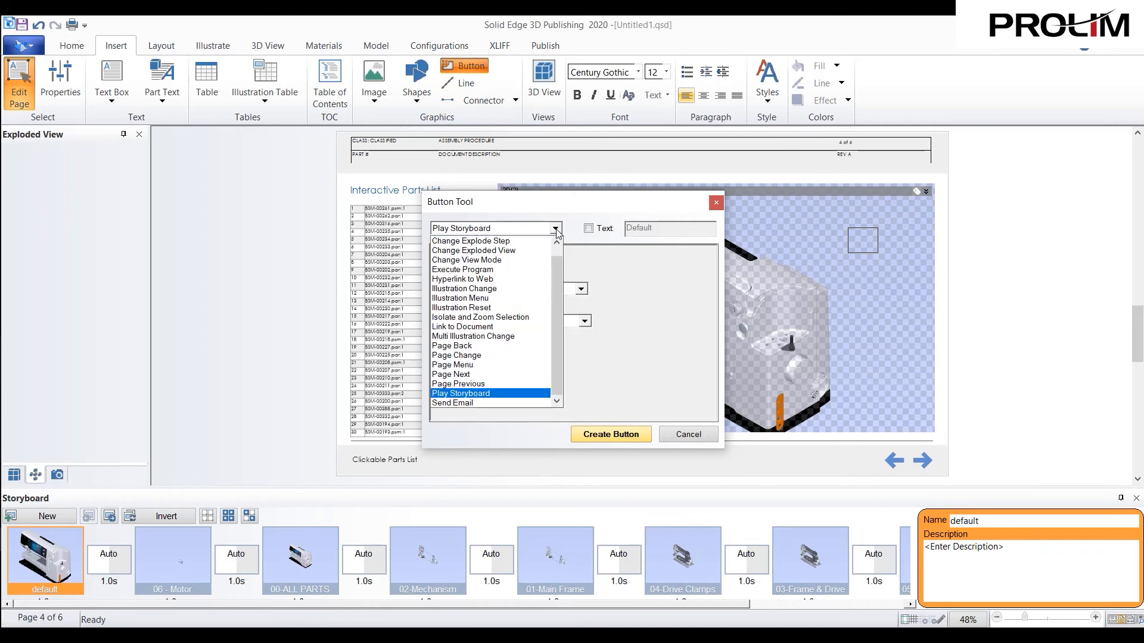
pyautogui.click(557, 230)
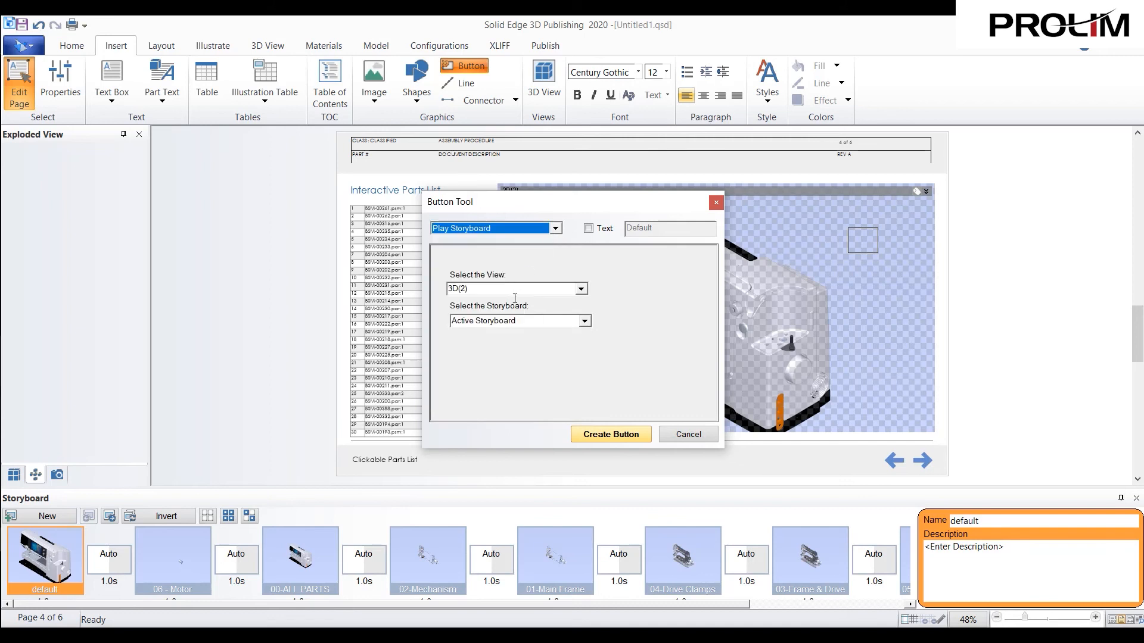
pyautogui.click(584, 322)
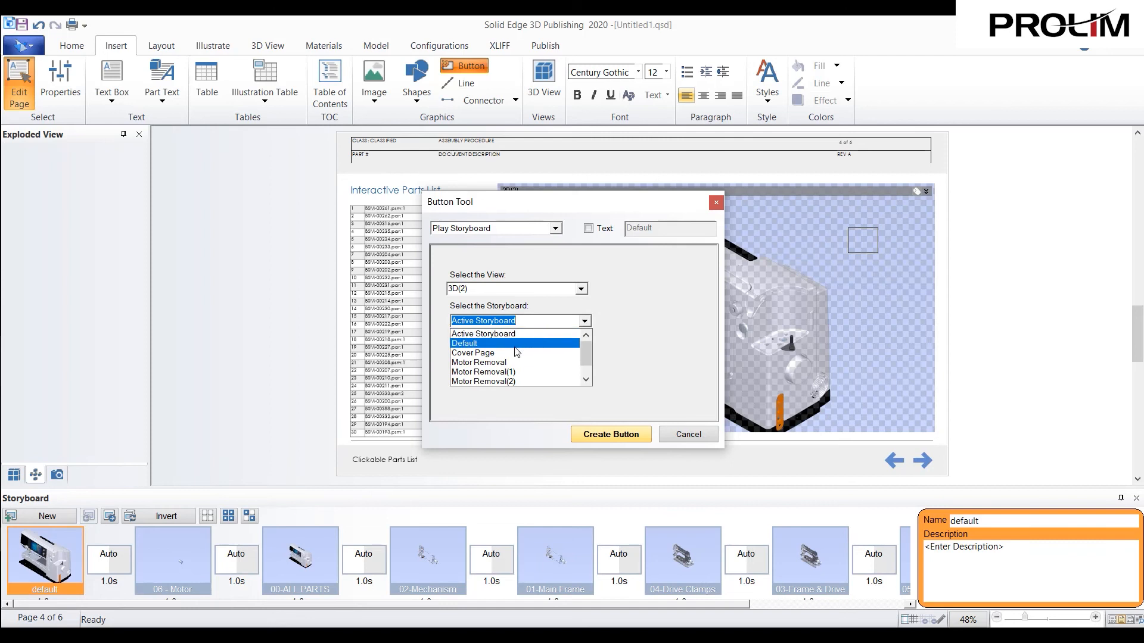
pyautogui.click(486, 344)
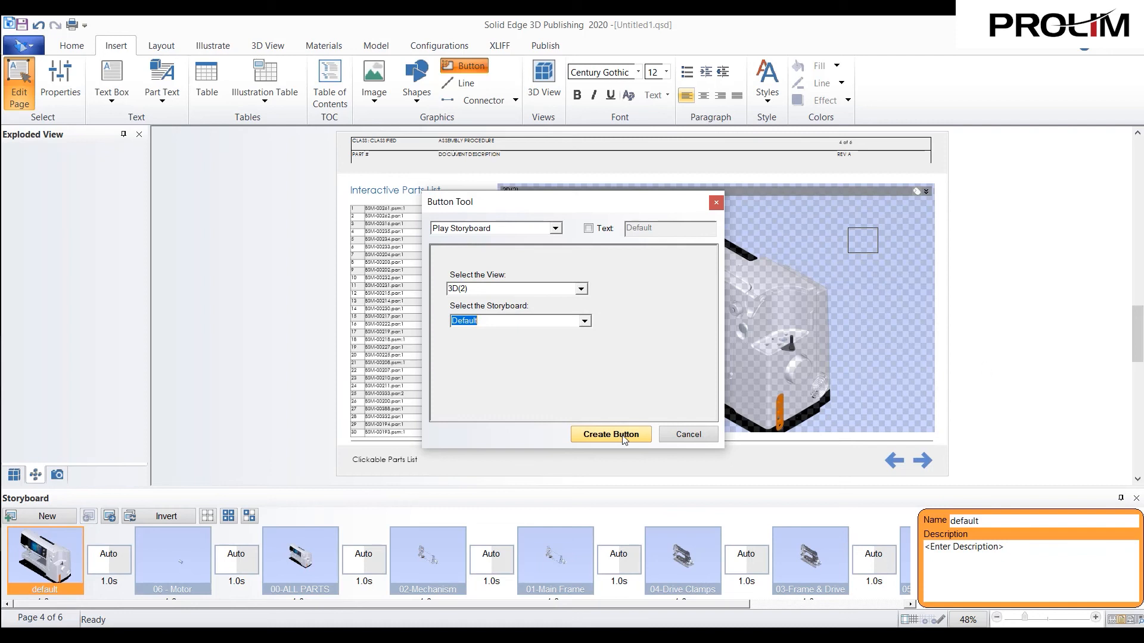
# - Enable the button's text label, name it "Configurations", and create the button
pyautogui.click(589, 231)
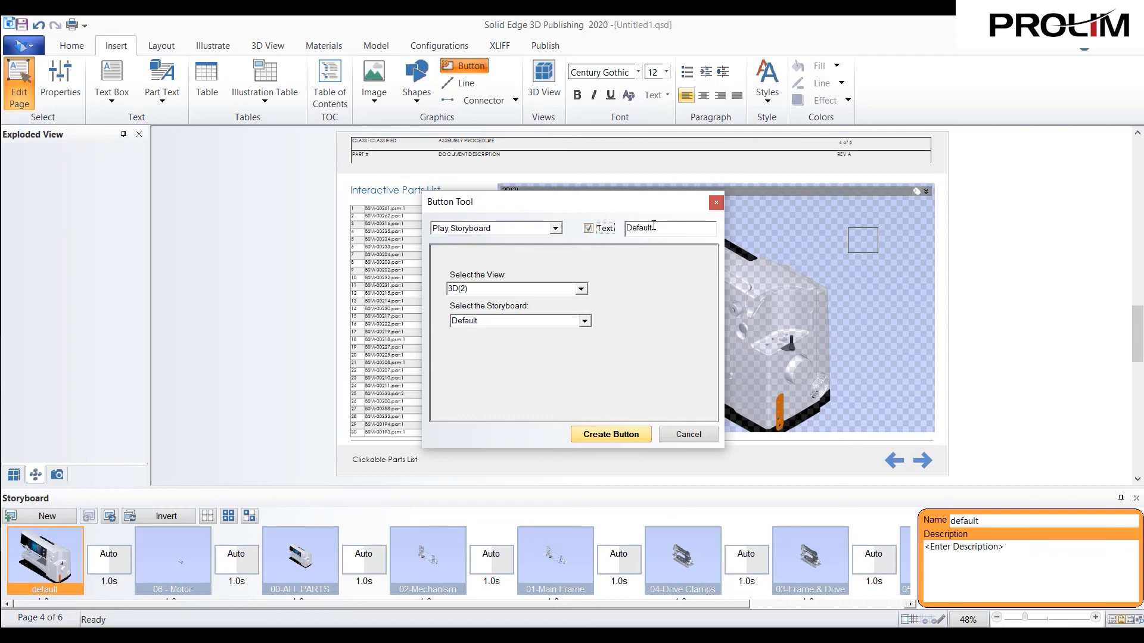
pyautogui.moveTo(655, 227); pyautogui.dragTo(617, 235)
pyautogui.write('Configurations')
pyautogui.click(603, 439)
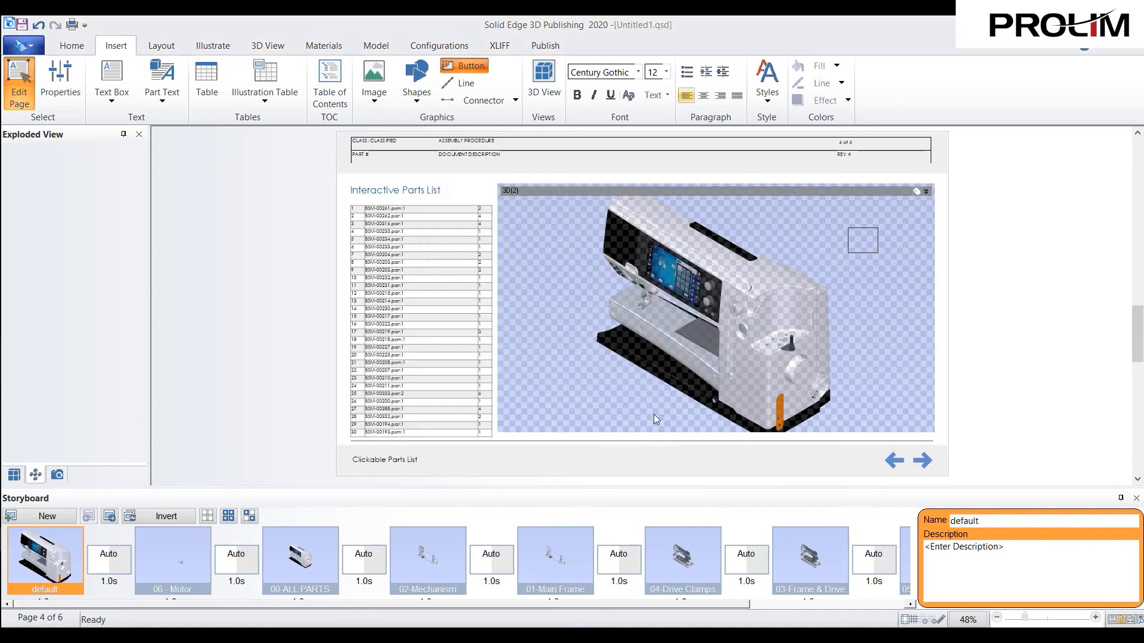
# - Enlarge the Configurations button to about 1.46" wide by 0.85" high and set its fill color to red
pyautogui.click(877, 253)
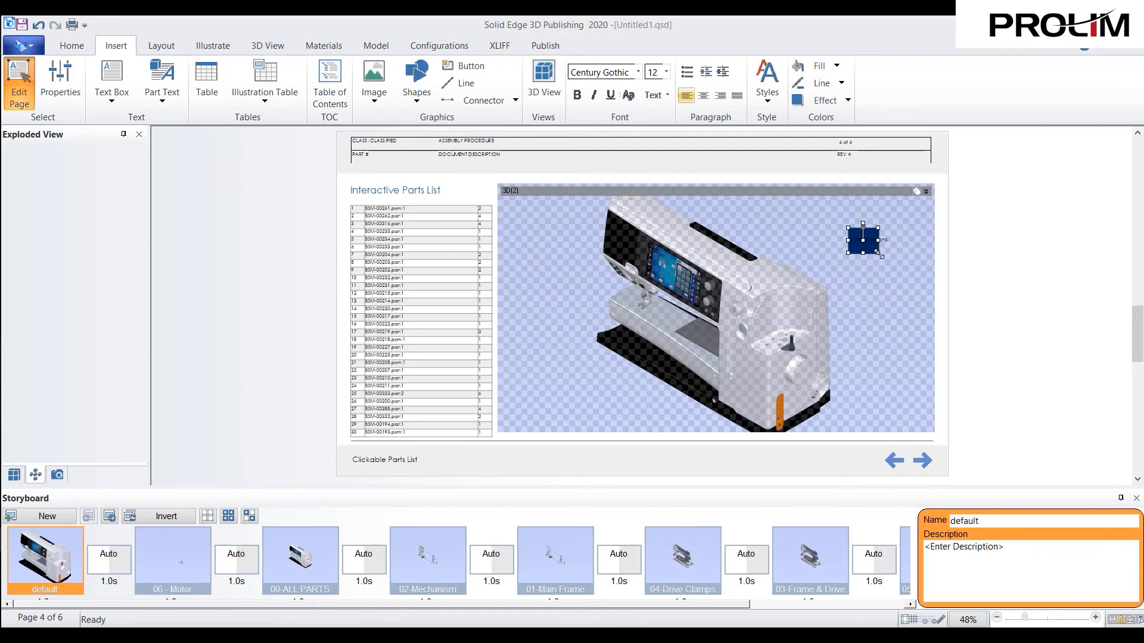
pyautogui.moveTo(878, 255); pyautogui.dragTo(899, 259)
pyautogui.rightClick(891, 250)
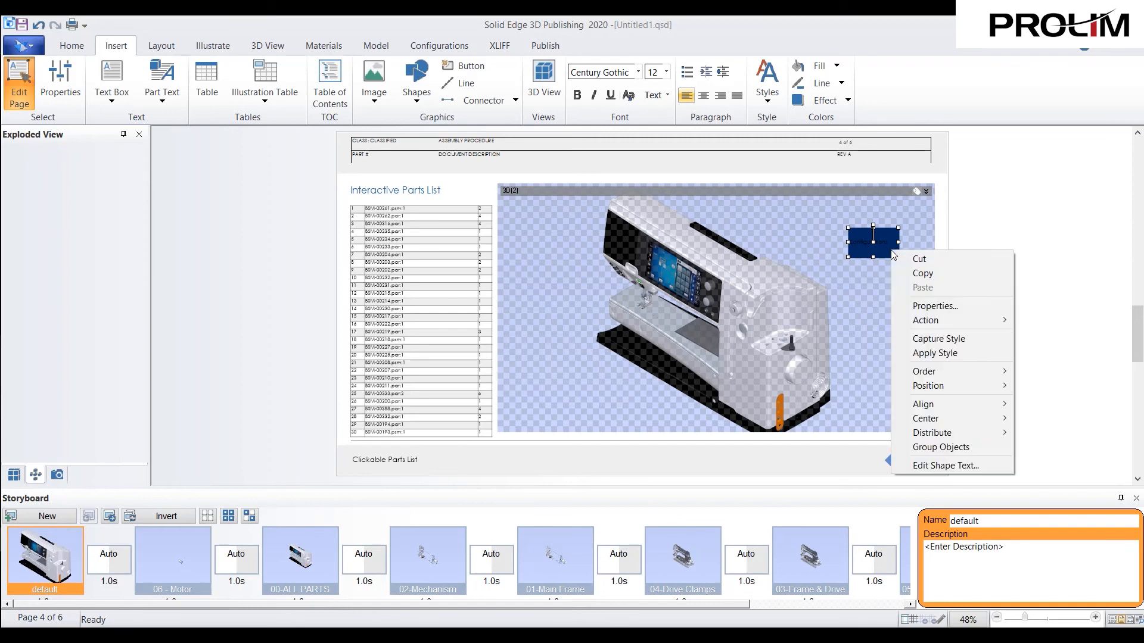
pyautogui.click(941, 305)
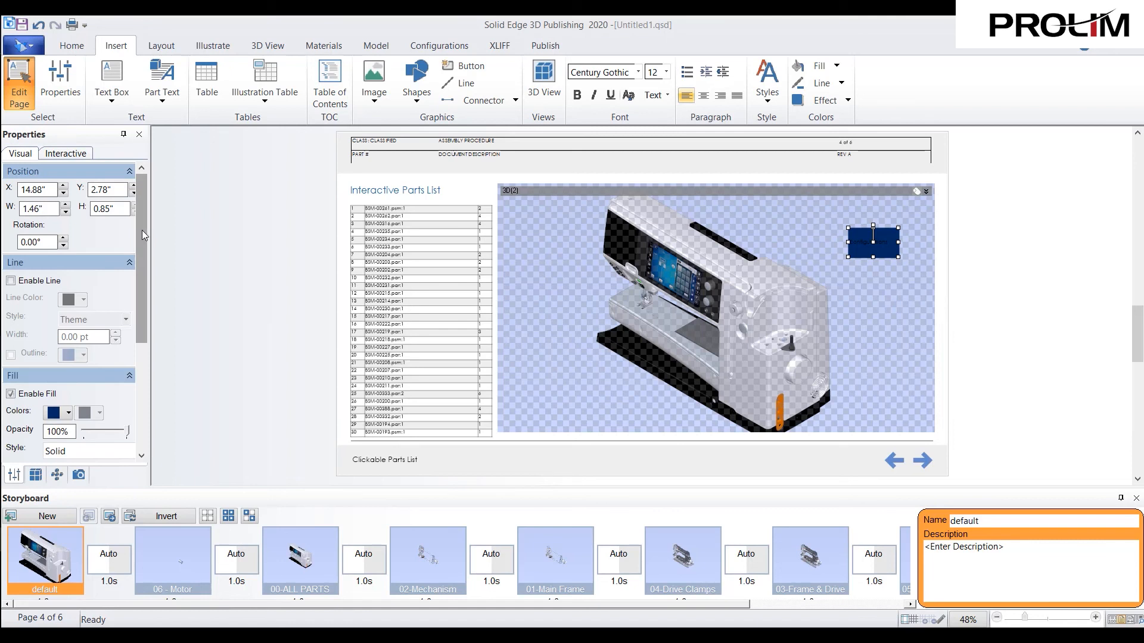
pyautogui.scroll(-5, 77, 268)
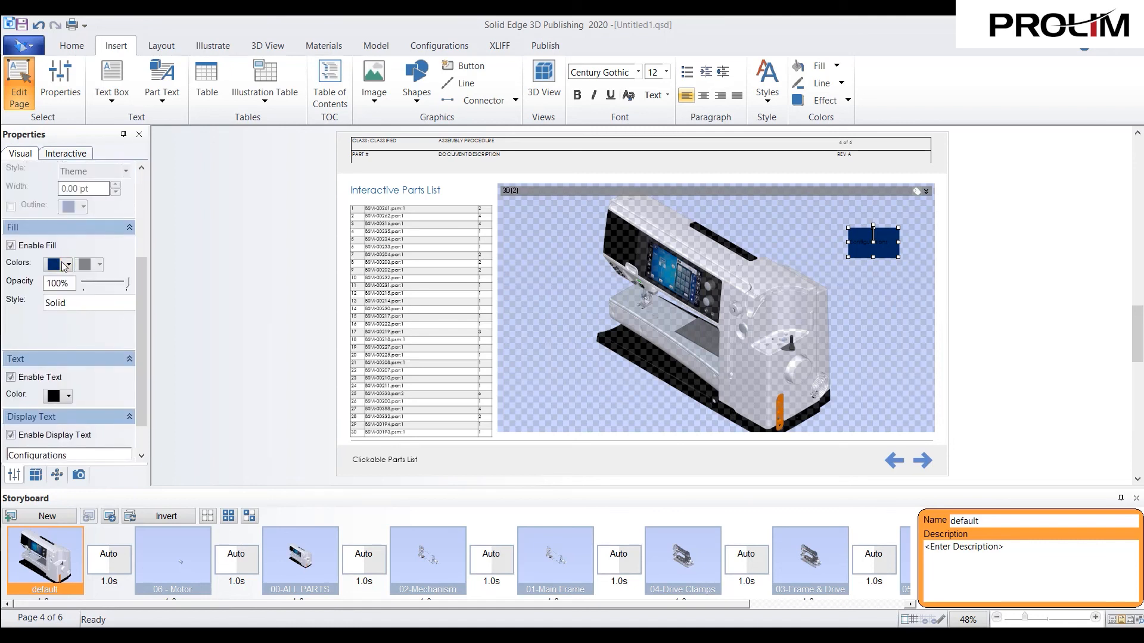
pyautogui.click(66, 265)
pyautogui.click(112, 287)
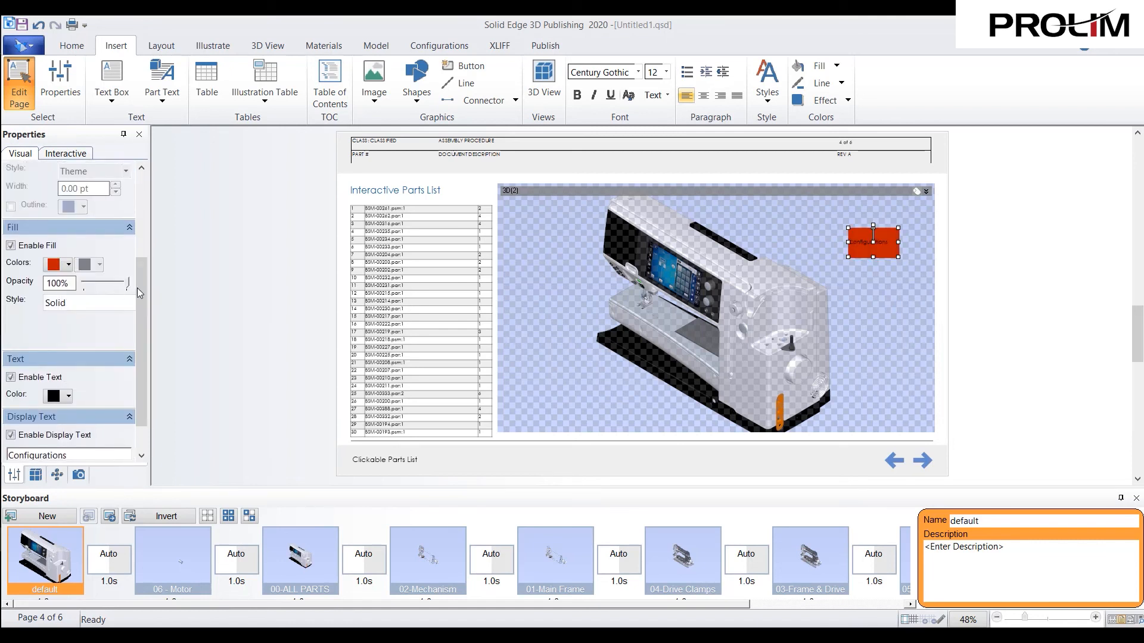
pyautogui.scroll(-2, 146, 317)
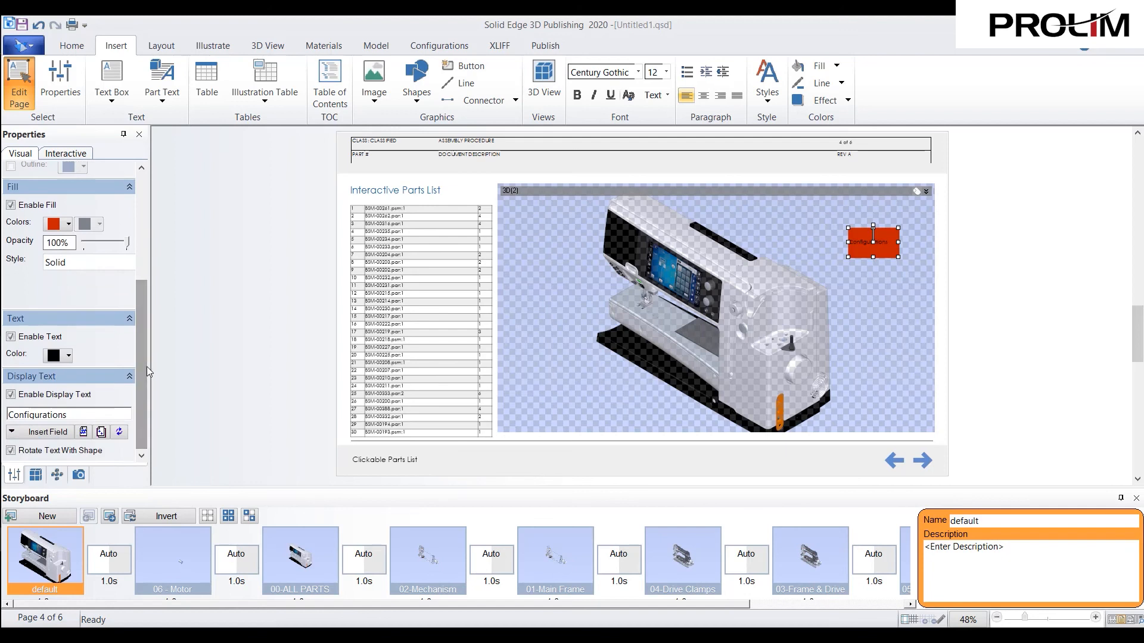
pyautogui.scroll(5, 140, 363)
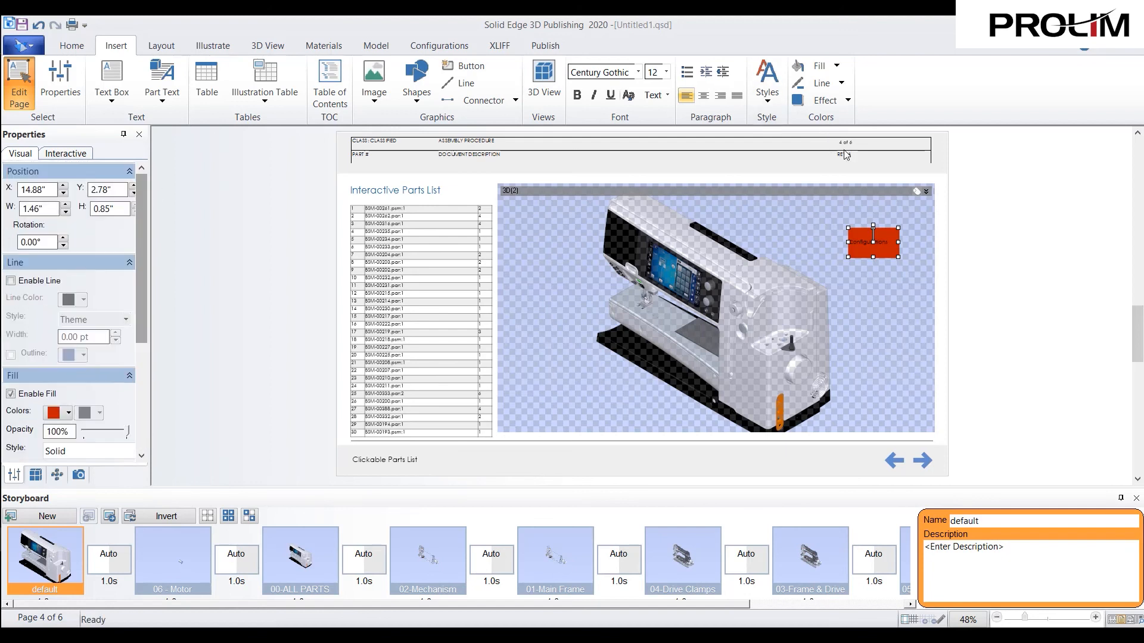
# - Review the Configurations button's Play Storyboard action settings and its selectable storyboards without changing them
pyautogui.rightClick(864, 244)
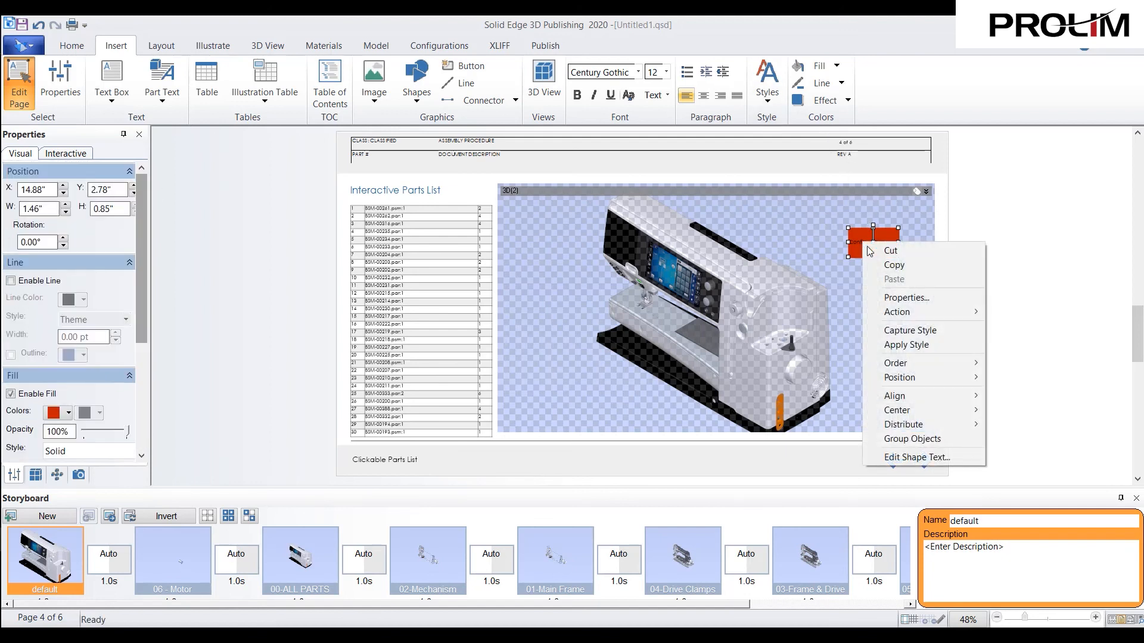
pyautogui.moveTo(902, 312)
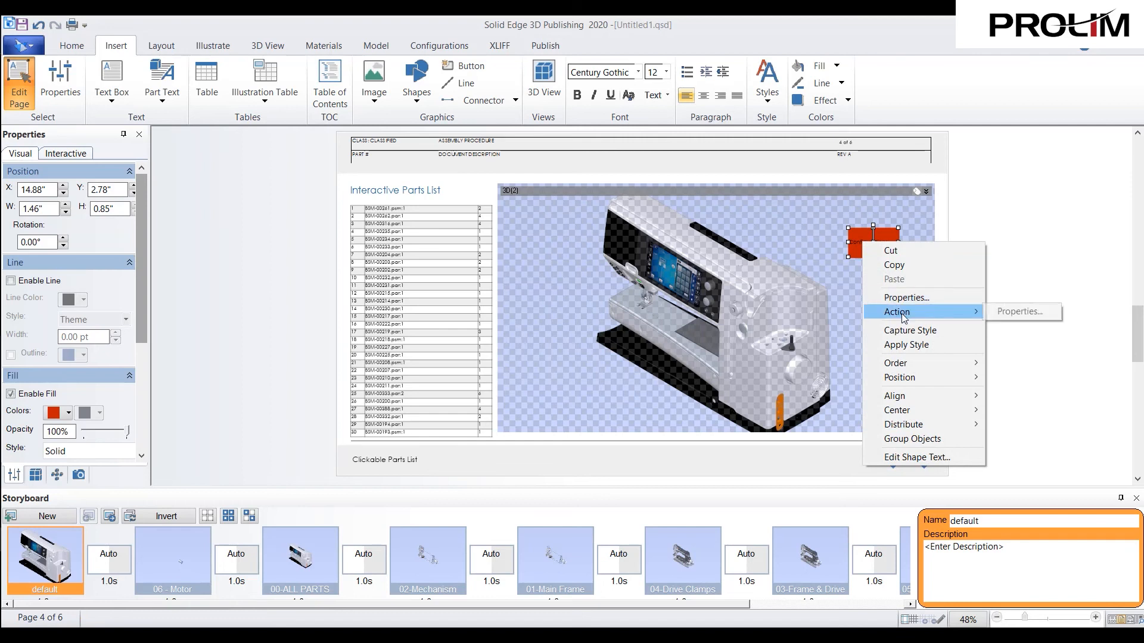
pyautogui.click(1020, 312)
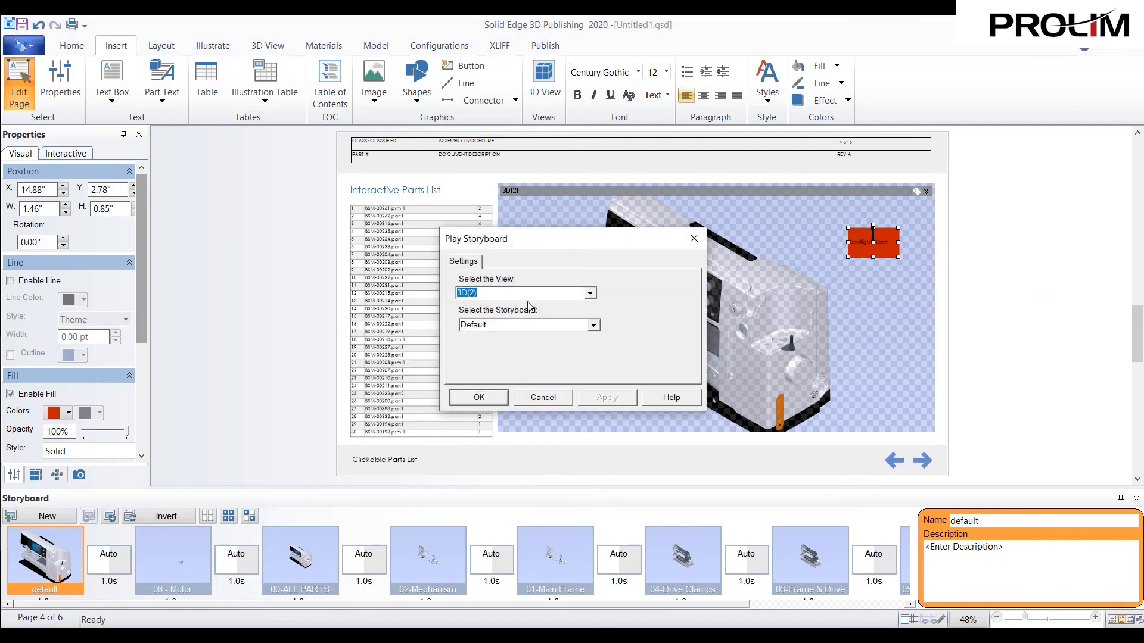
pyautogui.moveTo(540, 246); pyautogui.dragTo(426, 237)
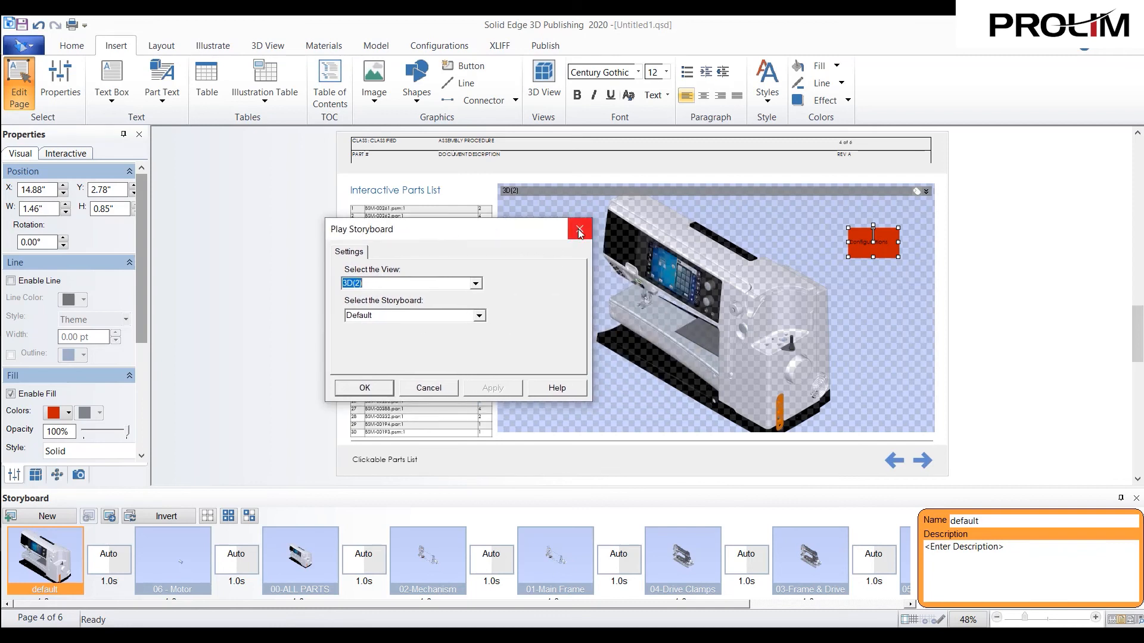
pyautogui.click(480, 316)
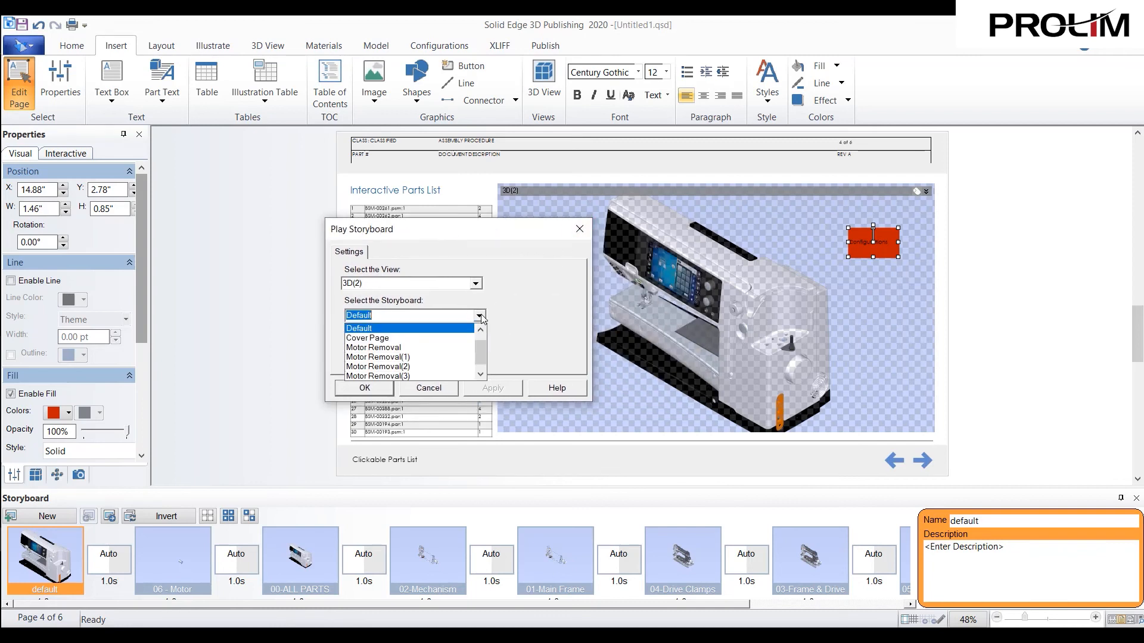
pyautogui.scroll(-1, 484, 366)
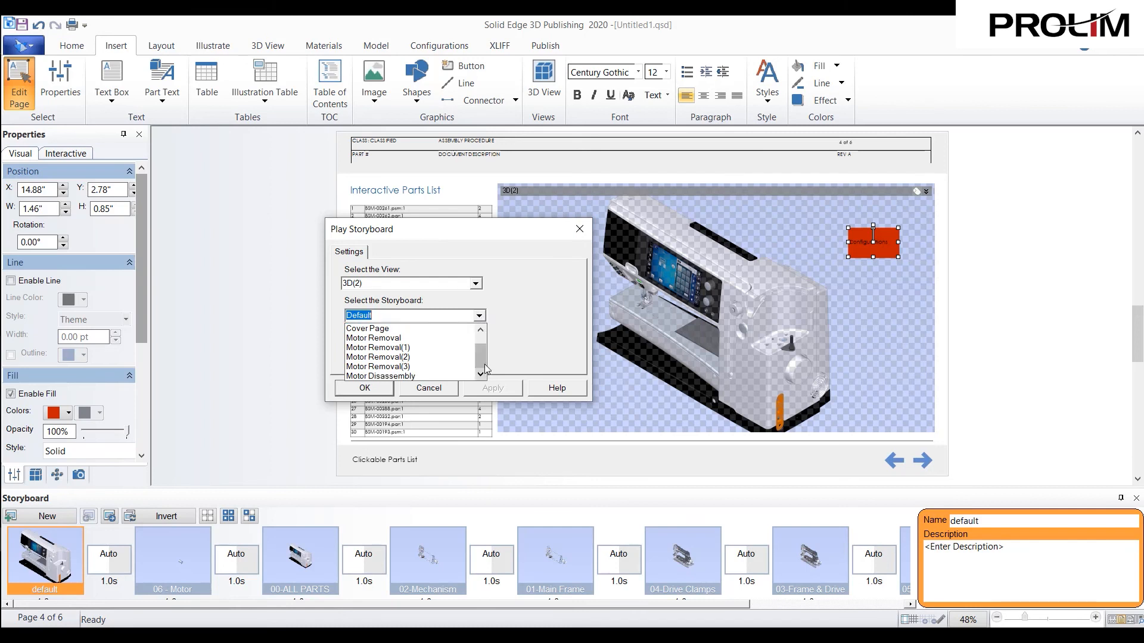
pyautogui.click(580, 230)
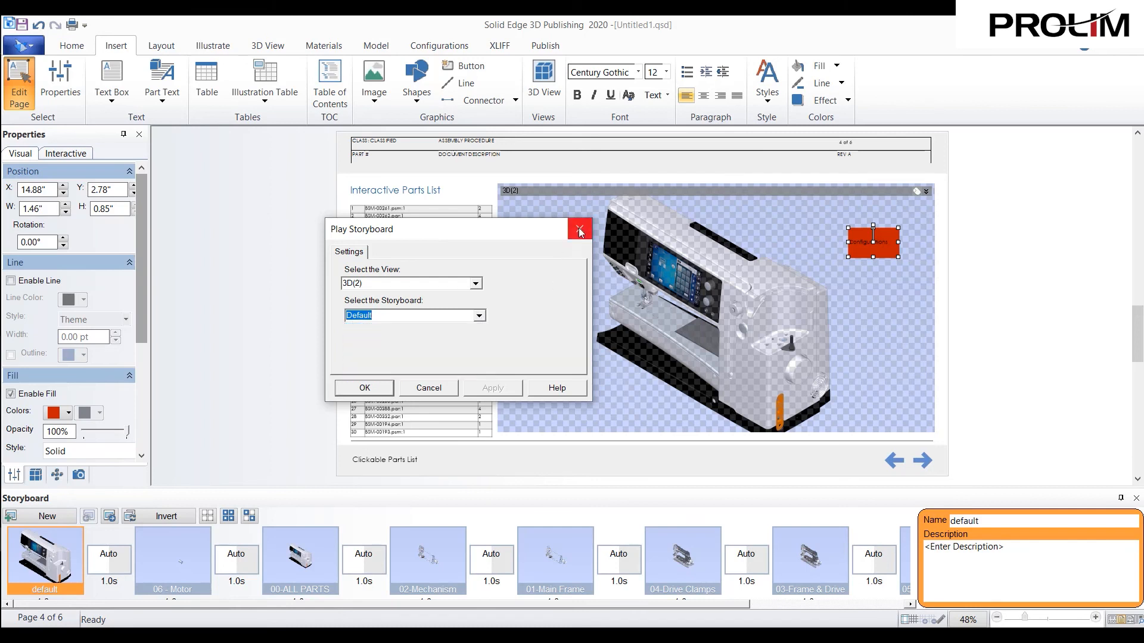
pyautogui.click(580, 230)
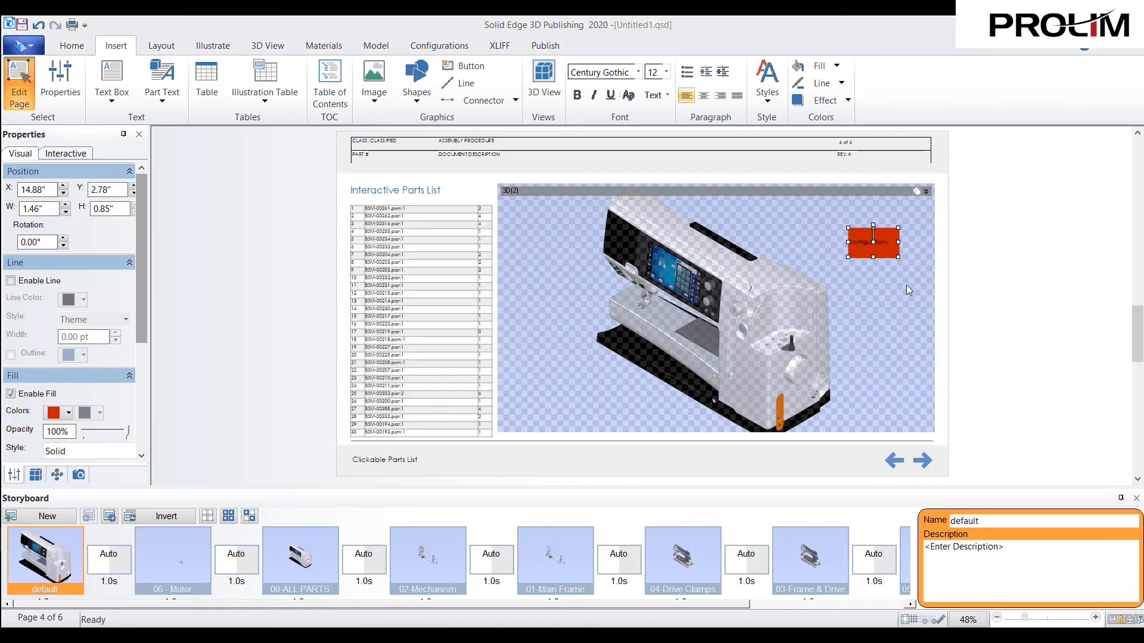
# - Leave page editing, test the Configurations button by playing its storyboard, and reset the 3D view to the default frame
pyautogui.rightClick(887, 242)
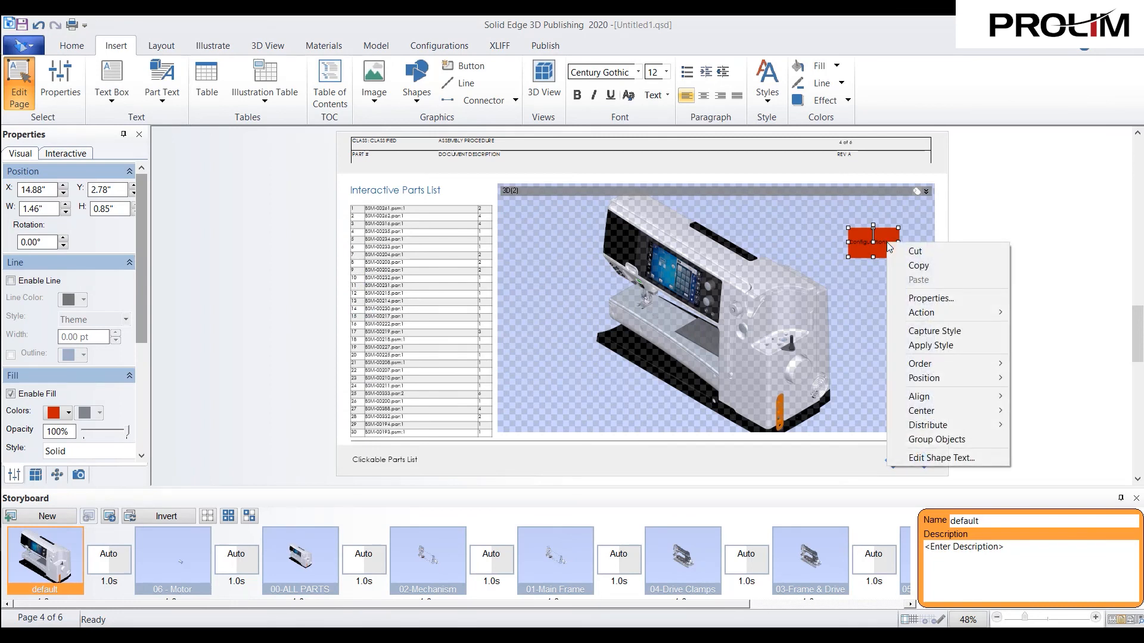
pyautogui.click(1006, 201)
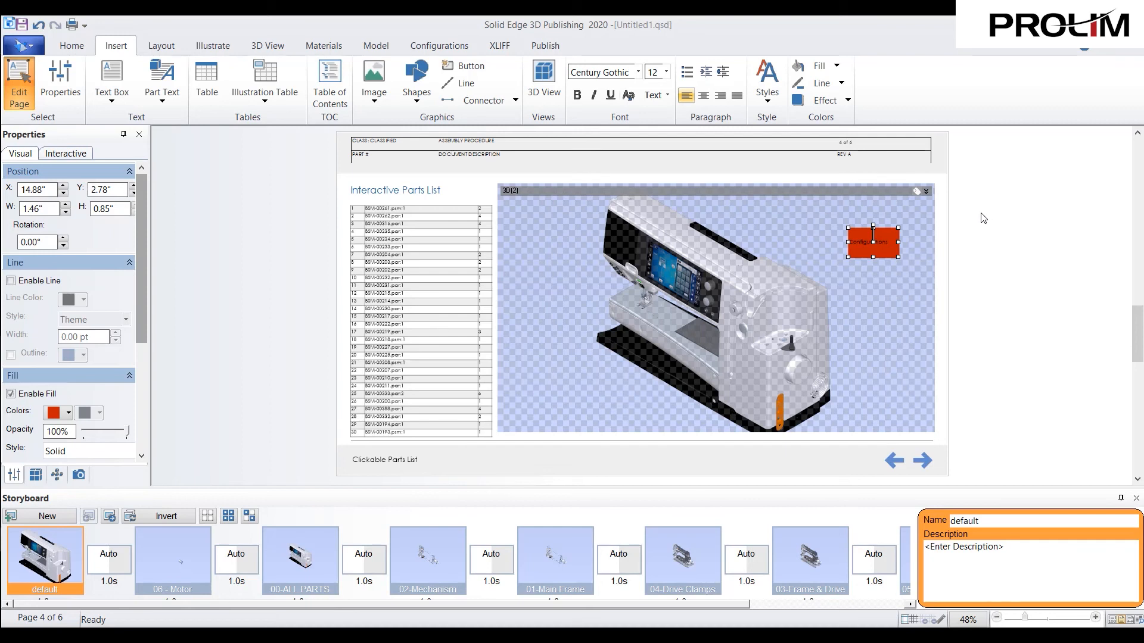
pyautogui.click(19, 82)
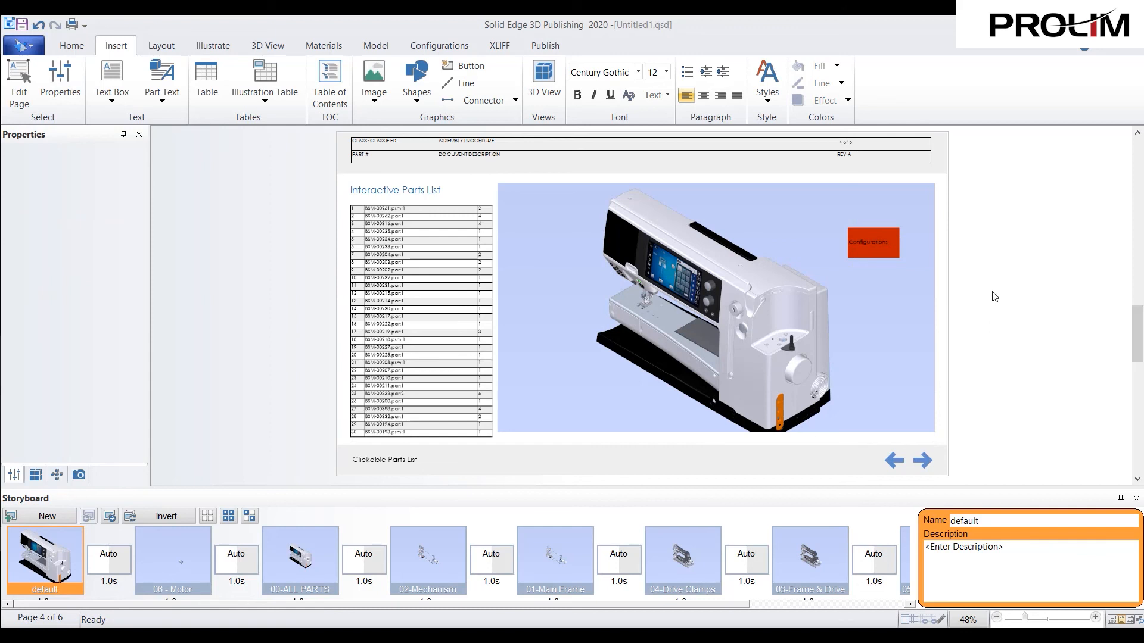
pyautogui.click(884, 254)
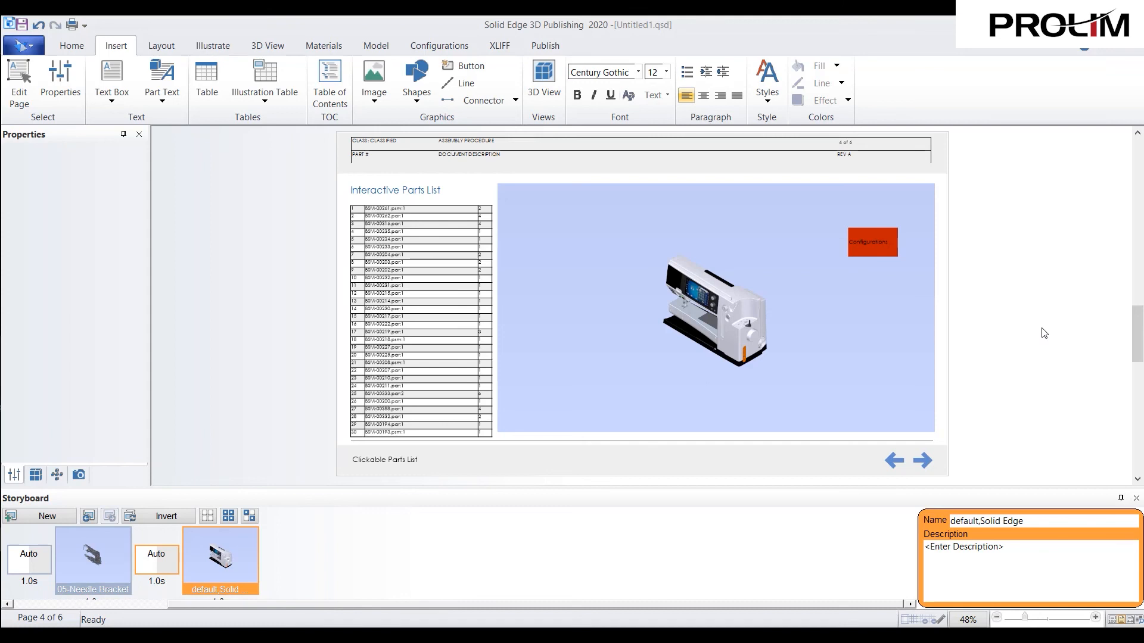
pyautogui.moveTo(252, 603); pyautogui.dragTo(2, 584)
pyautogui.click(40, 566)
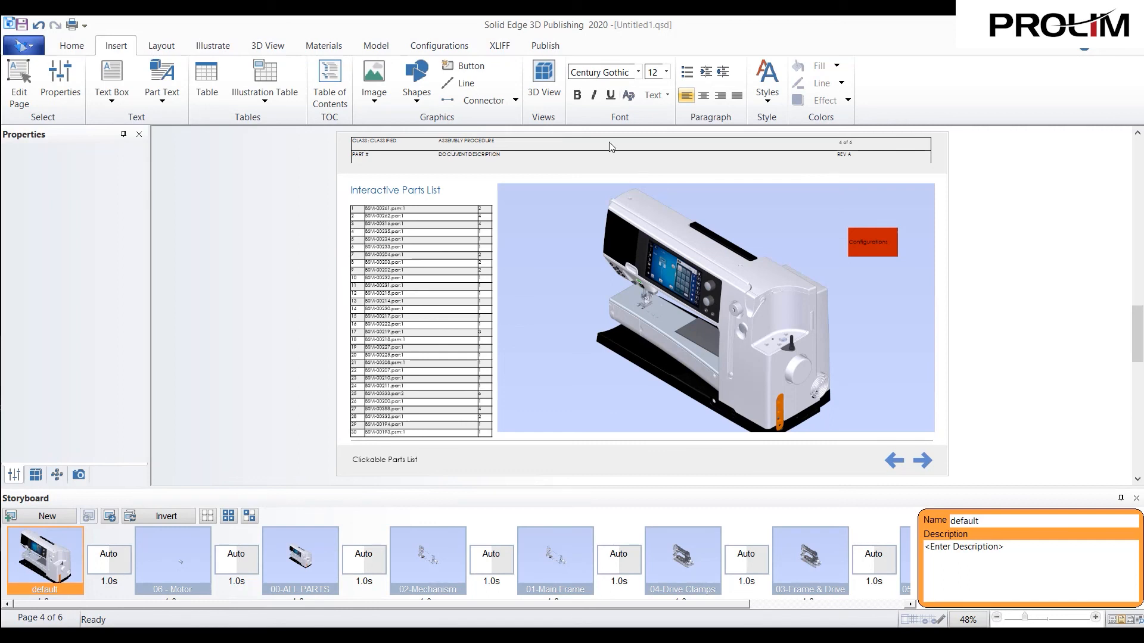
# - Look through the list of configurations available for the sewing machine model without choosing another one
pyautogui.click(442, 47)
pyautogui.click(48, 99)
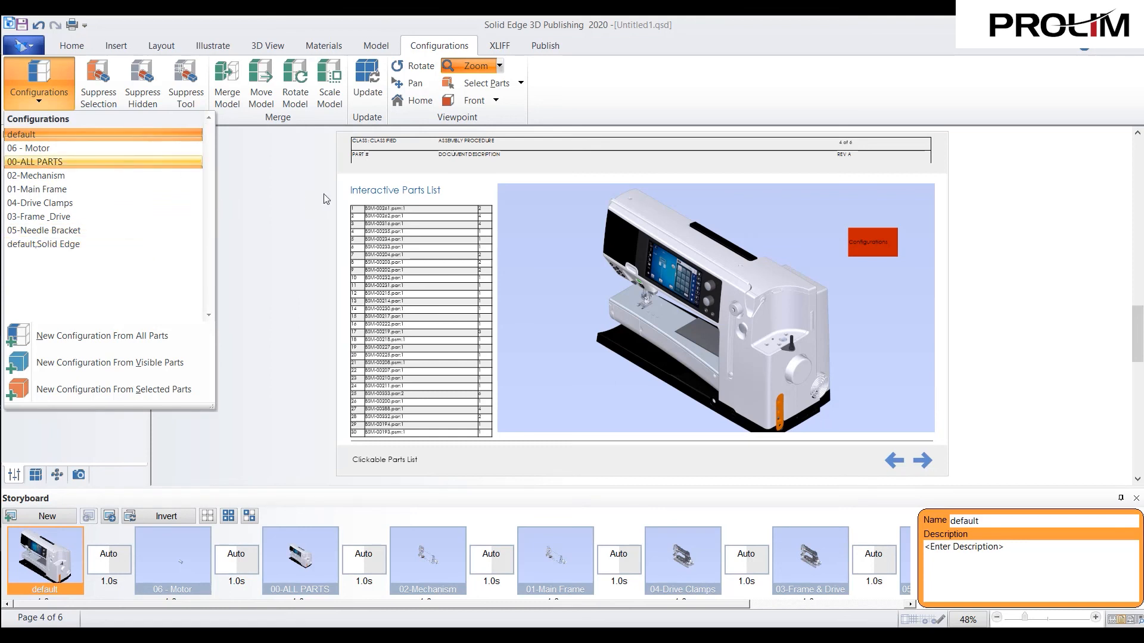
pyautogui.click(258, 189)
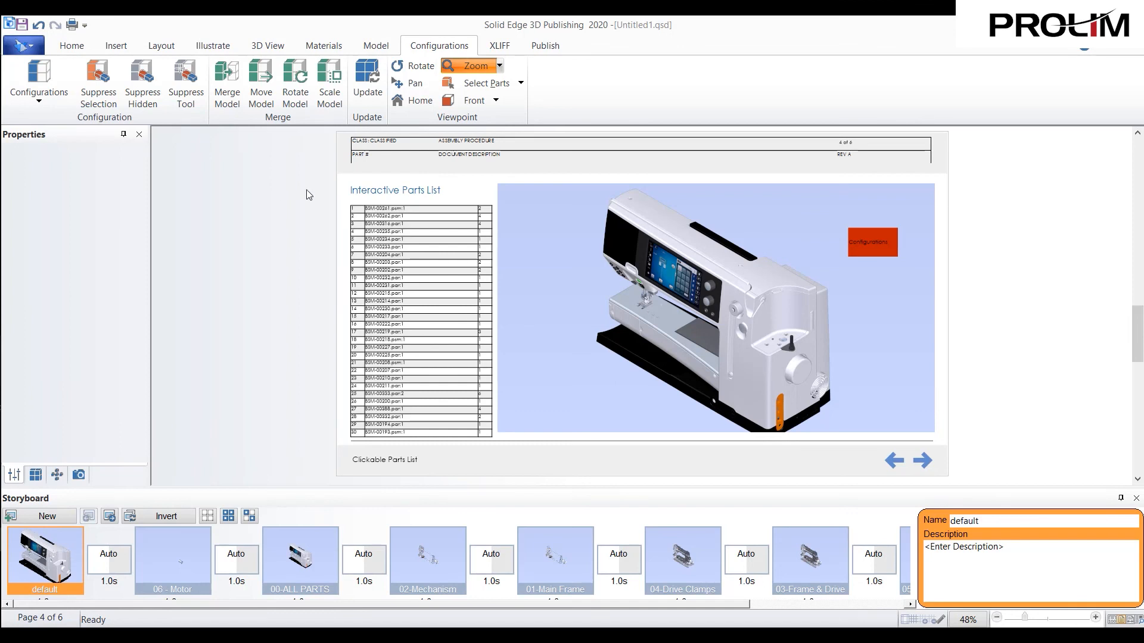
# - Delete the static Parts List page, page 5, from the project
pyautogui.click(927, 462)
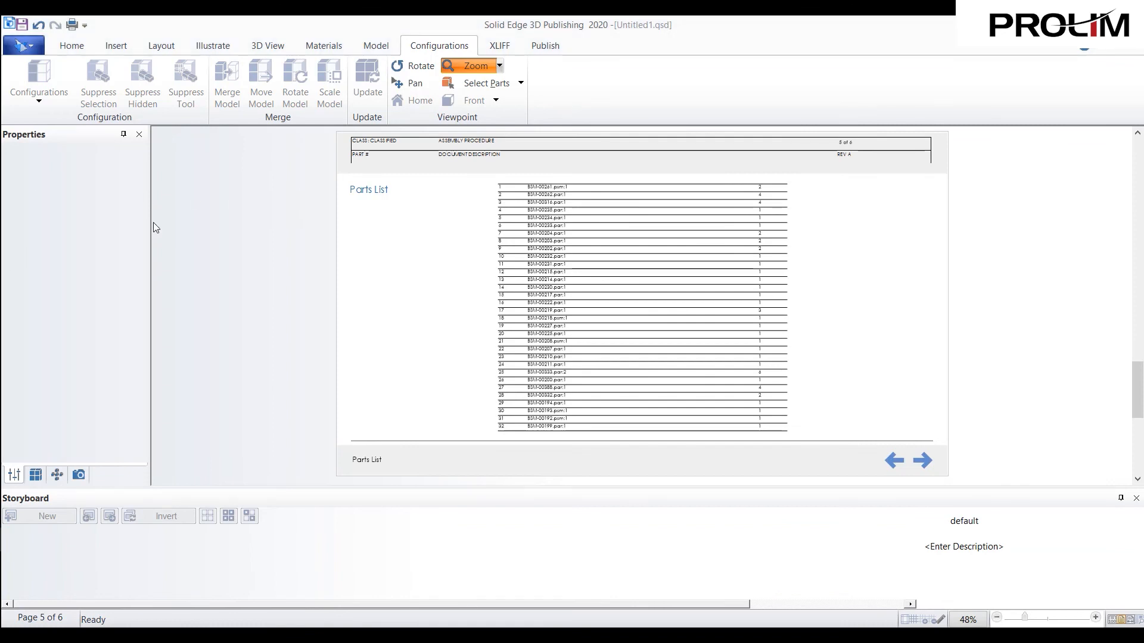
pyautogui.click(70, 46)
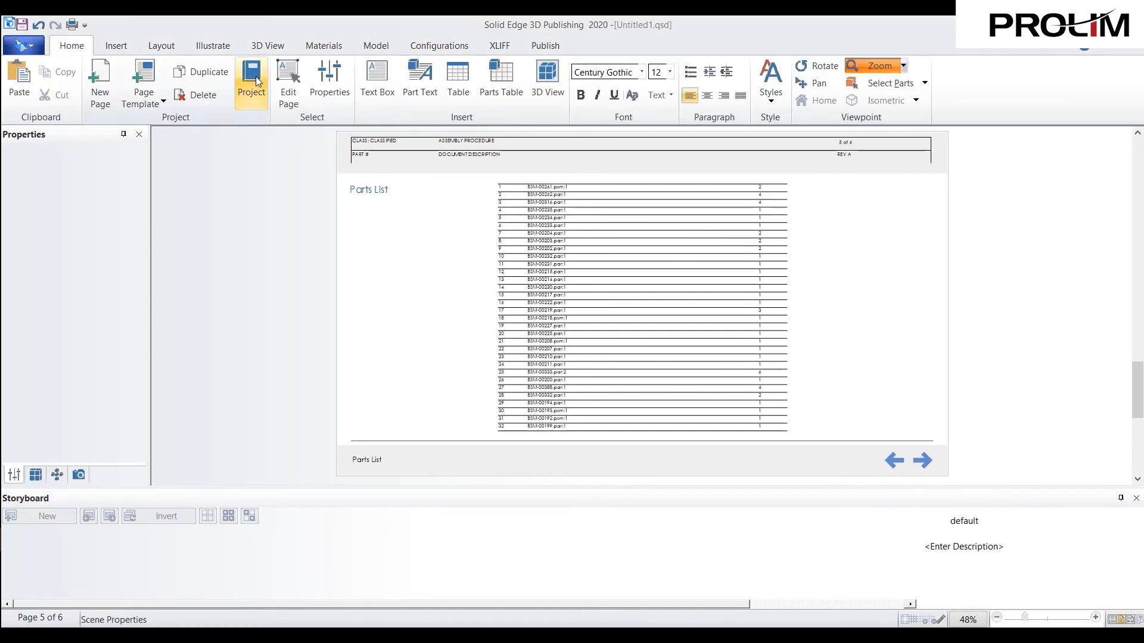
pyautogui.click(253, 81)
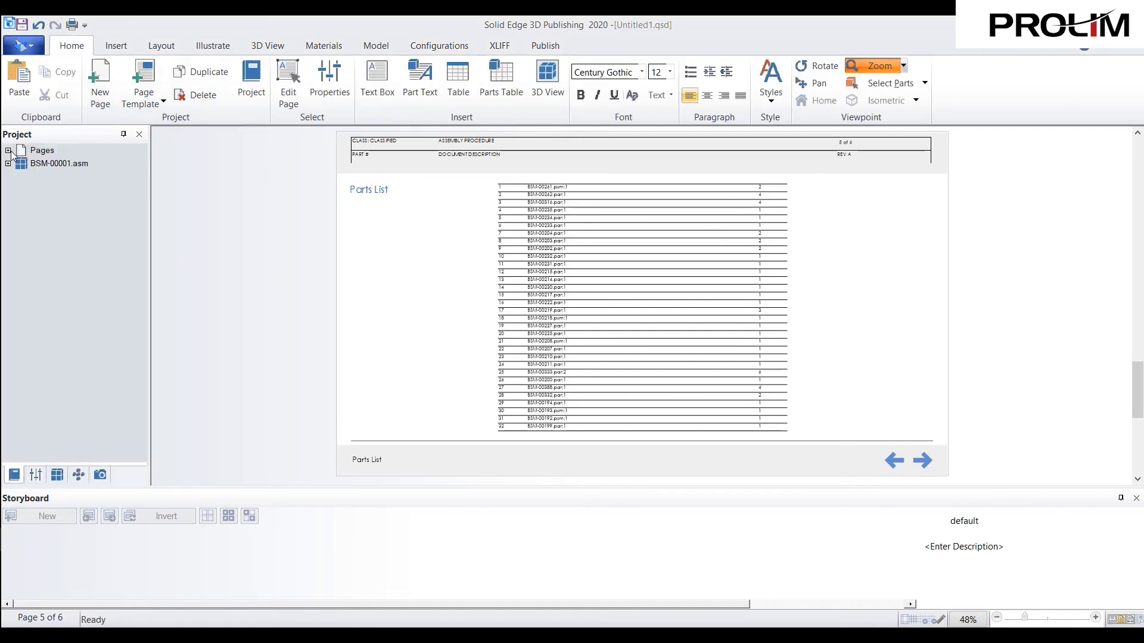
pyautogui.doubleClick(41, 150)
pyautogui.click(46, 215)
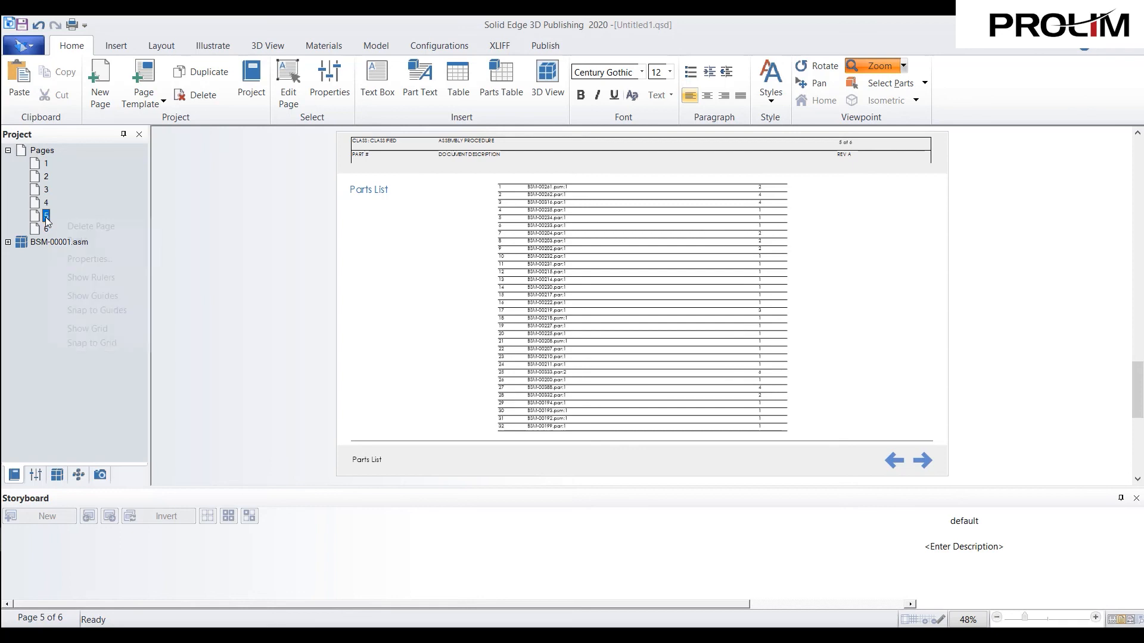
pyautogui.rightClick(46, 217)
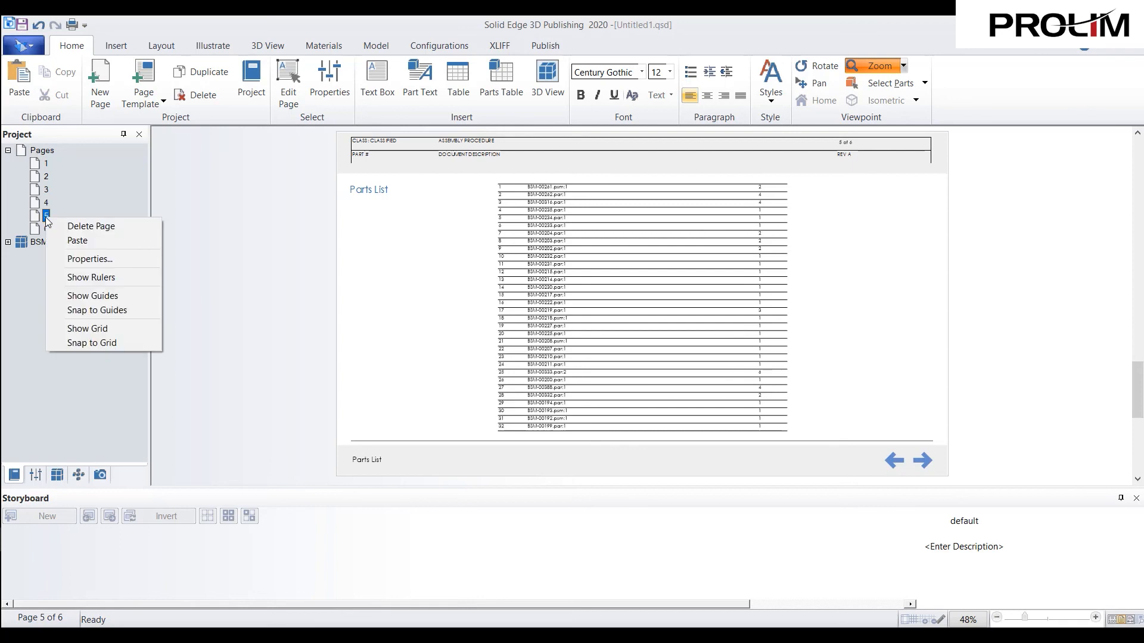
pyautogui.click(99, 227)
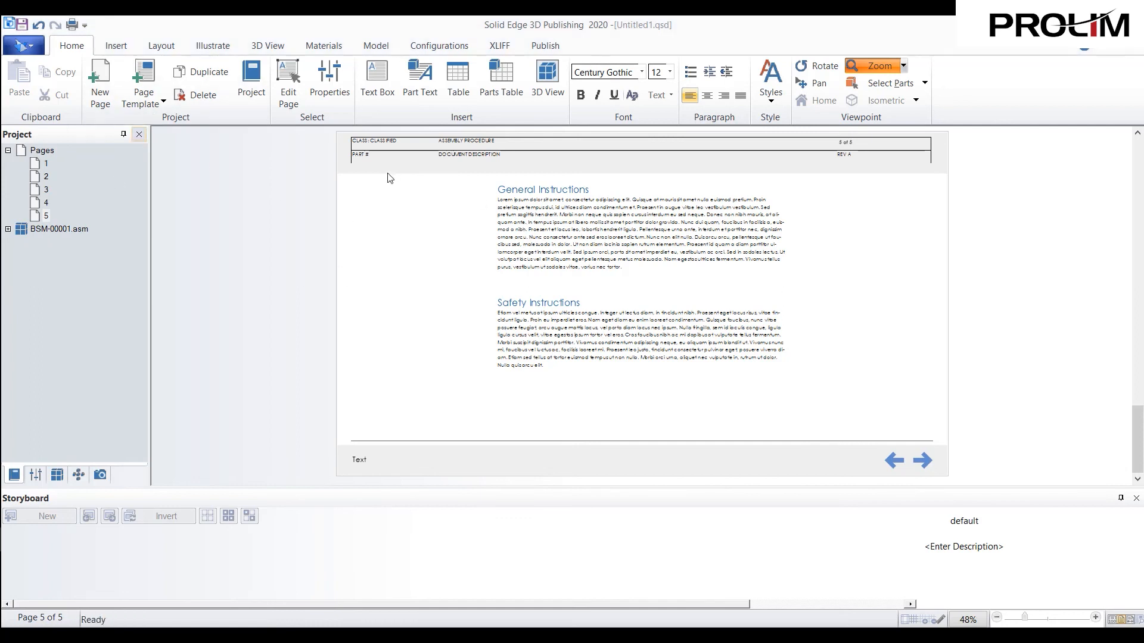
# - Inspect the editable General and Safety Instructions text box on the last page and the available page templates
pyautogui.click(298, 99)
pyautogui.click(670, 213)
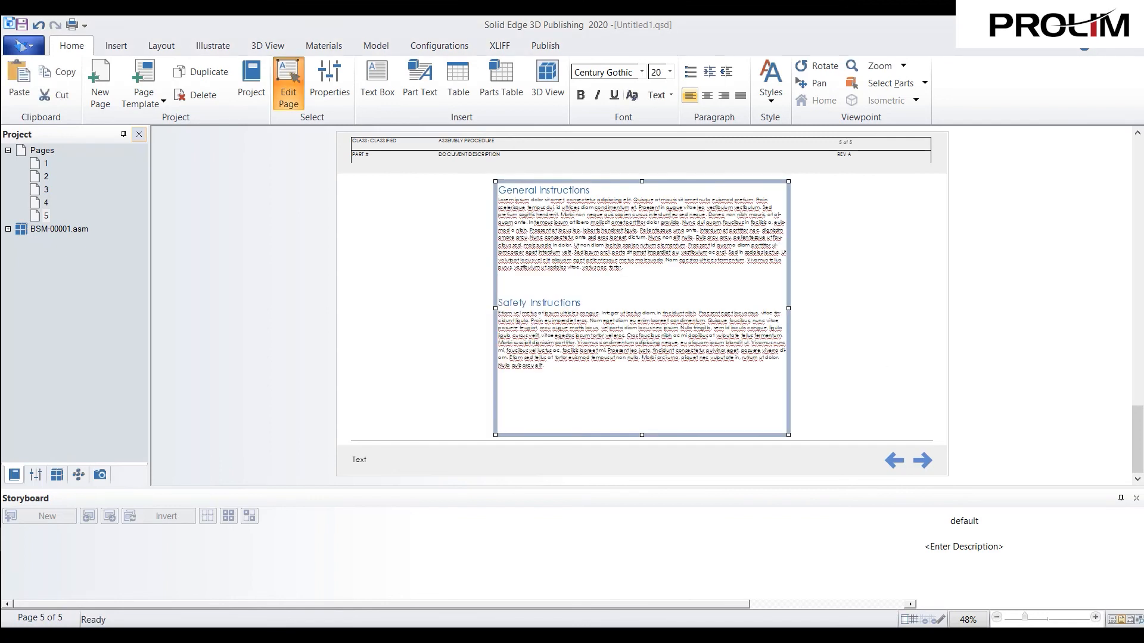
pyautogui.click(467, 325)
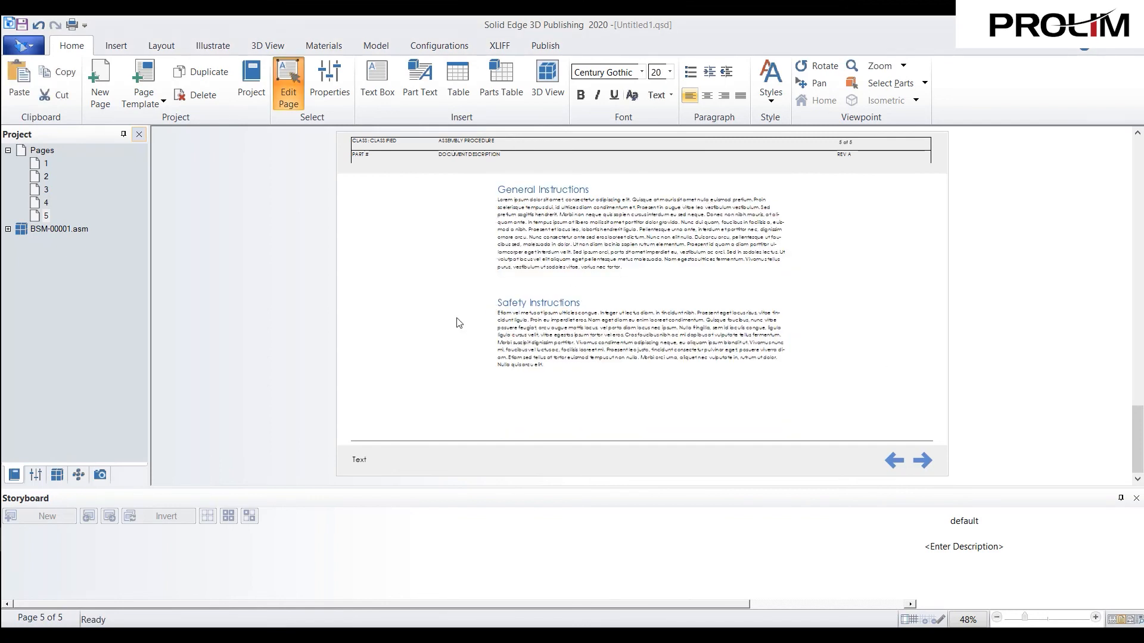
pyautogui.click(289, 89)
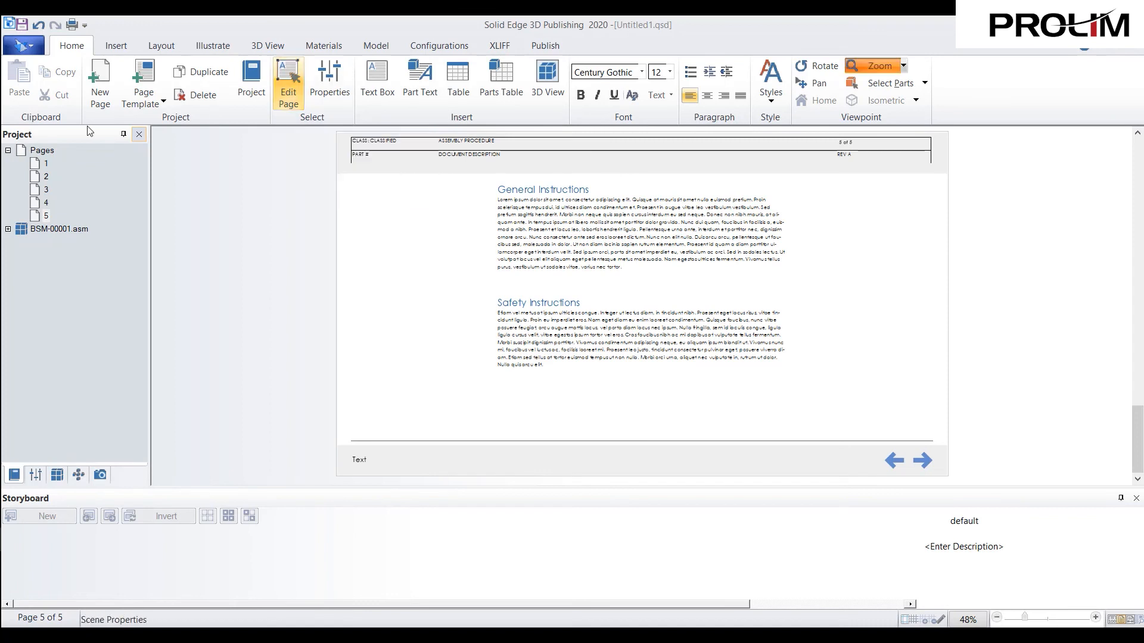
pyautogui.click(139, 105)
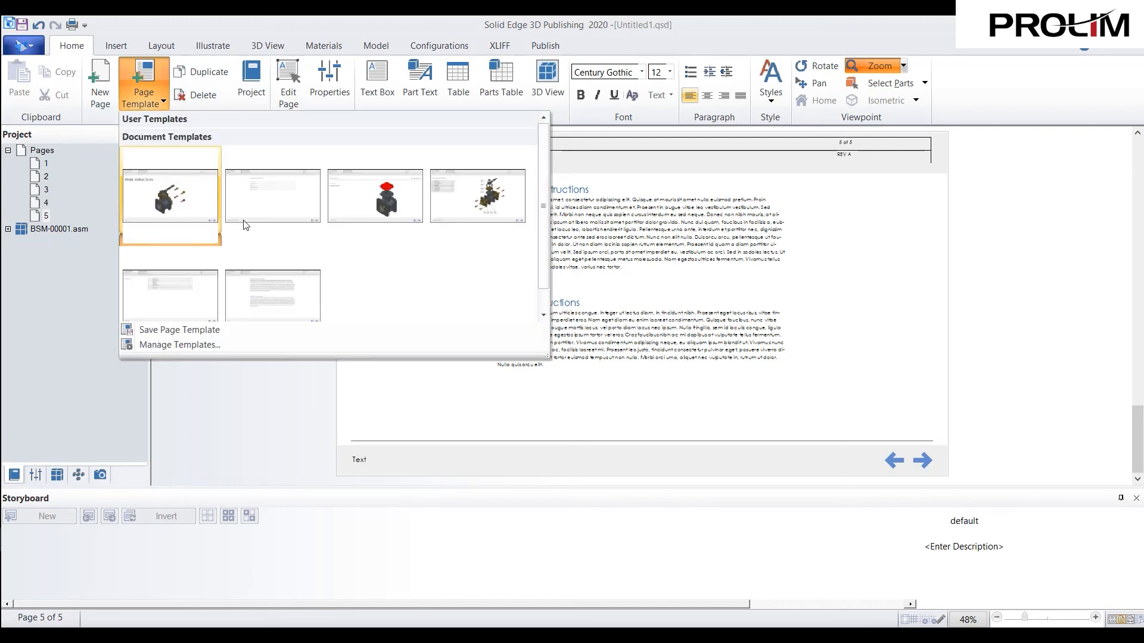
pyautogui.click(289, 444)
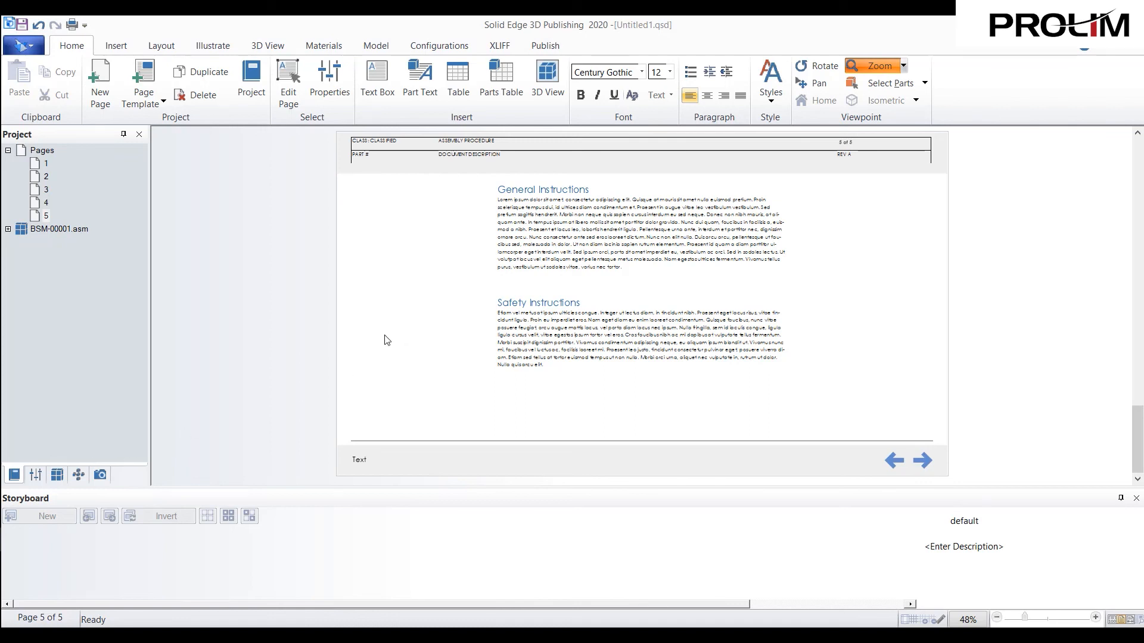
# - Publish the document to HTML5 as a single HTML file
pyautogui.click(552, 47)
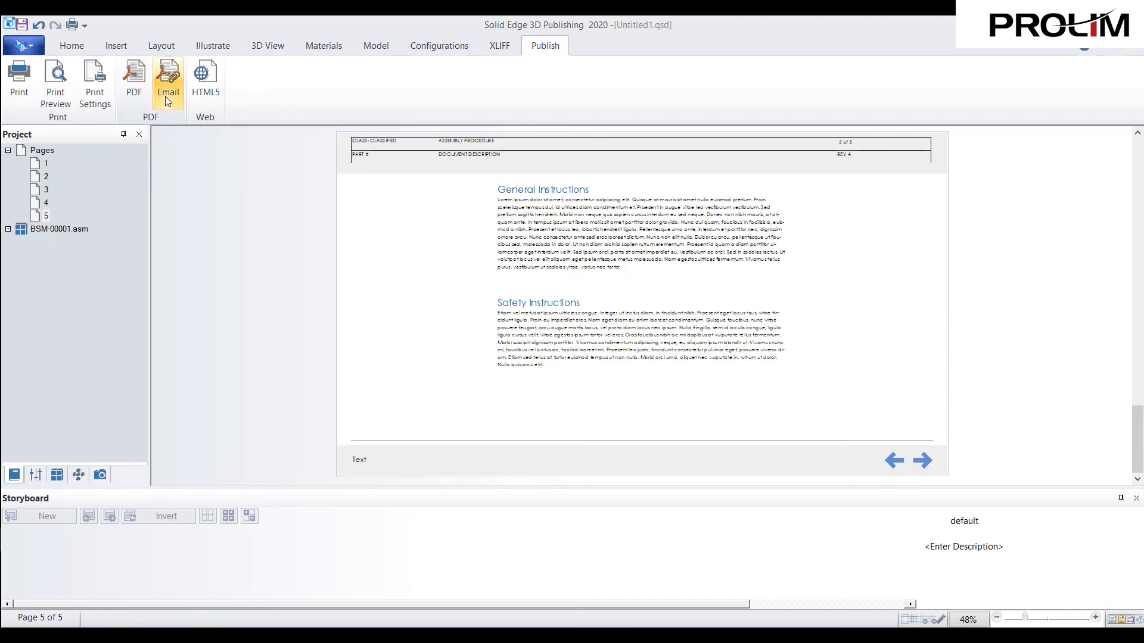
pyautogui.click(202, 104)
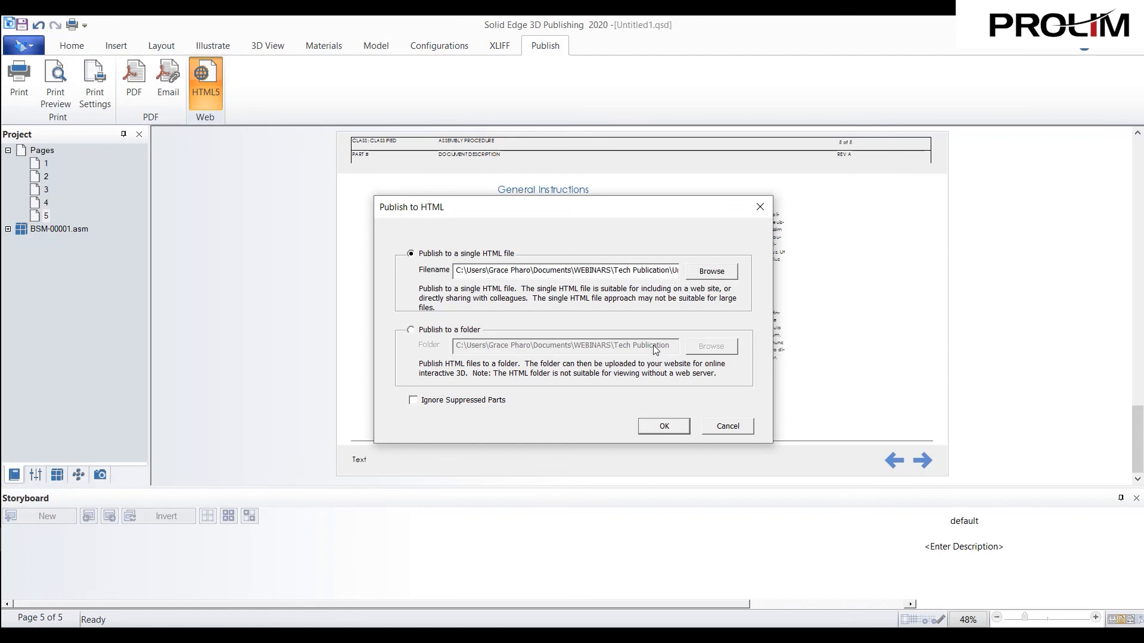
pyautogui.click(663, 426)
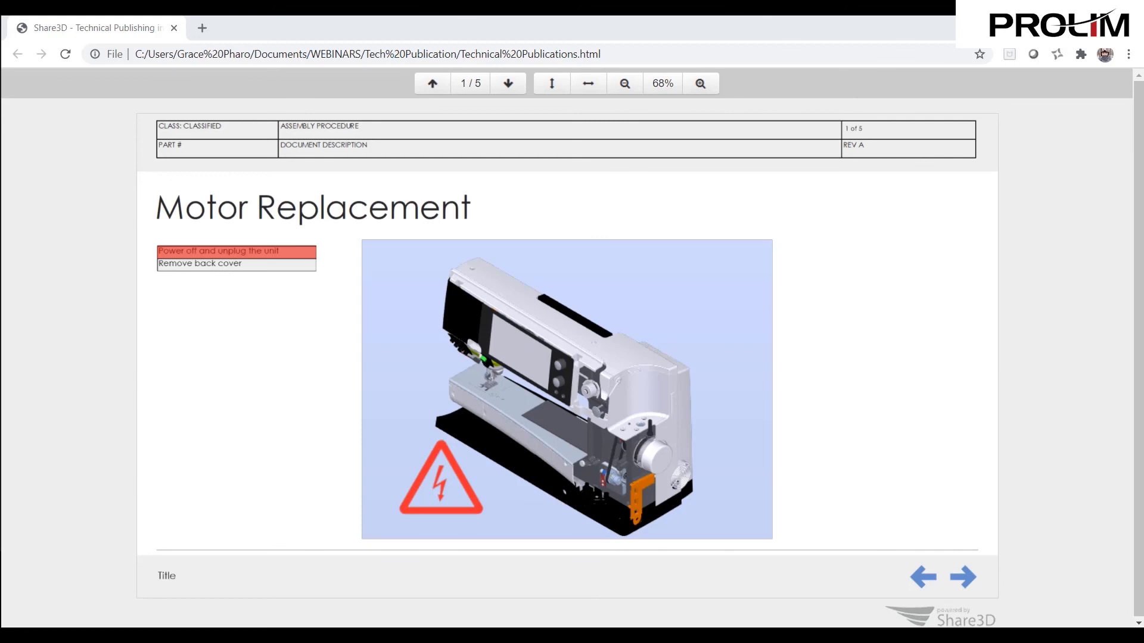
# - In the browser, test the "Remove back cover" and "Power off and unplug the unit" entries on the published Motor Replacement page
pyautogui.click(242, 267)
pyautogui.click(242, 264)
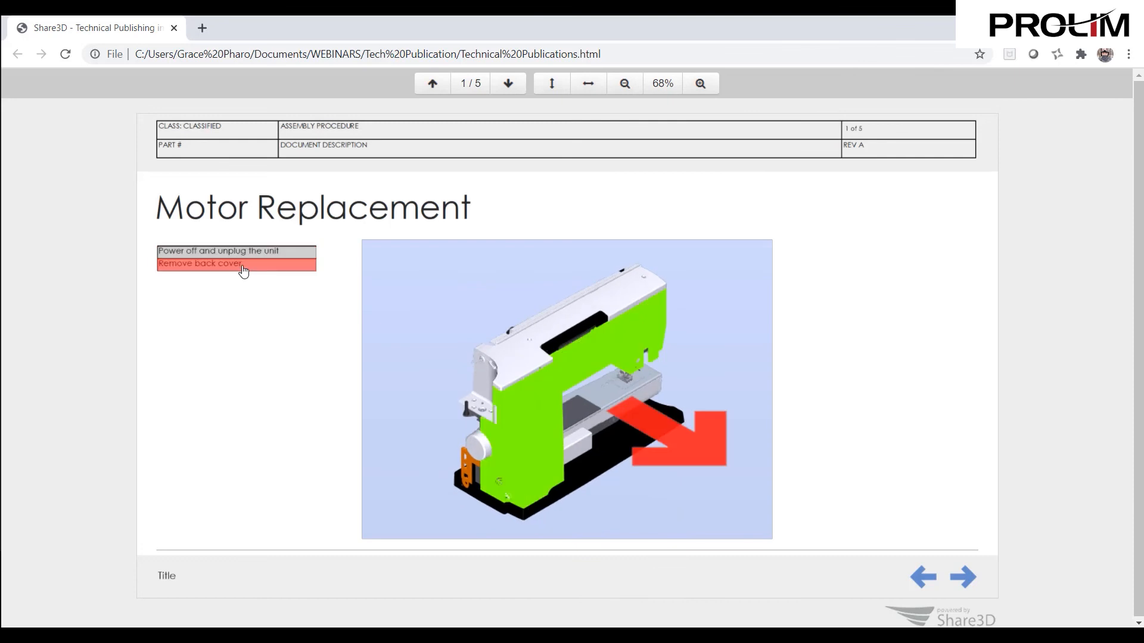
pyautogui.click(243, 255)
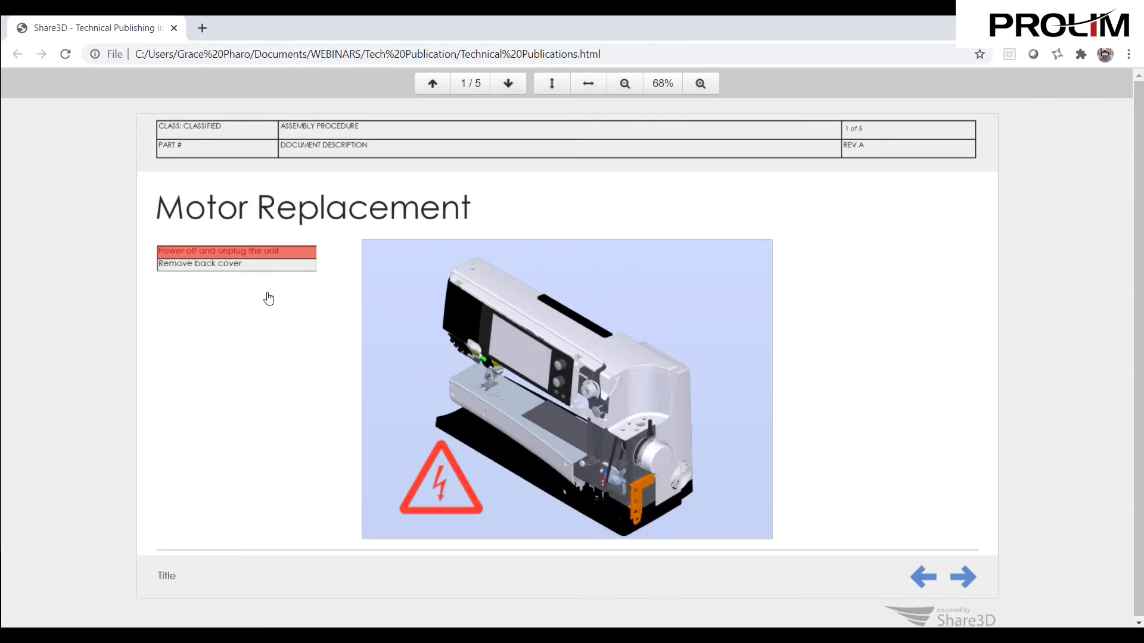
# - Go to the published Instructions page and play its removal animation forward through Step (2)
pyautogui.click(972, 585)
pyautogui.click(974, 586)
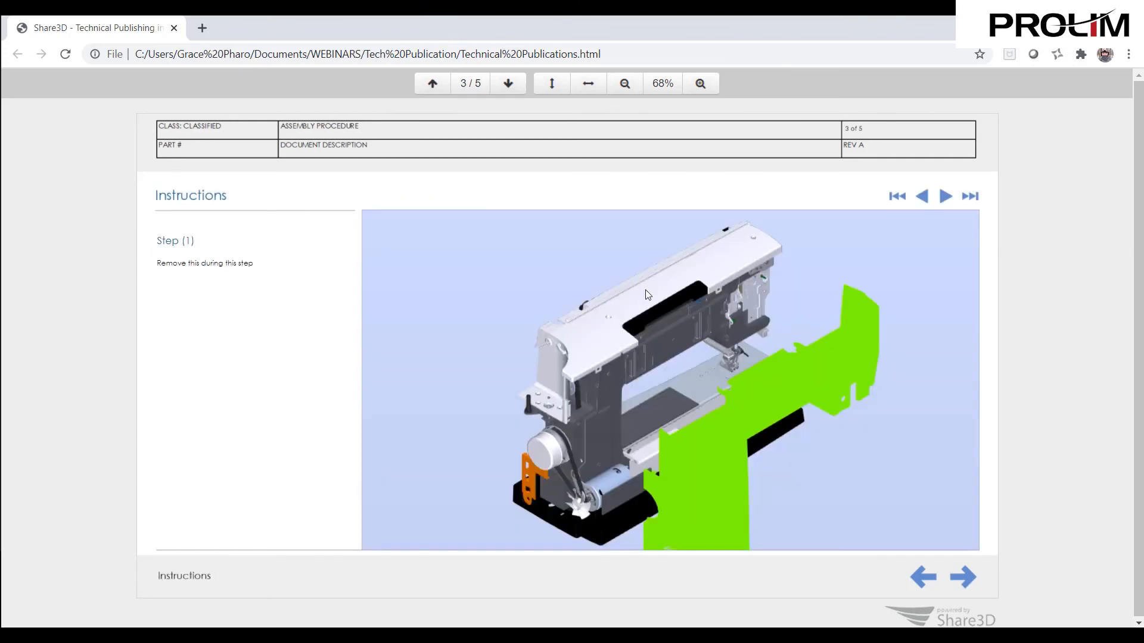
pyautogui.click(947, 196)
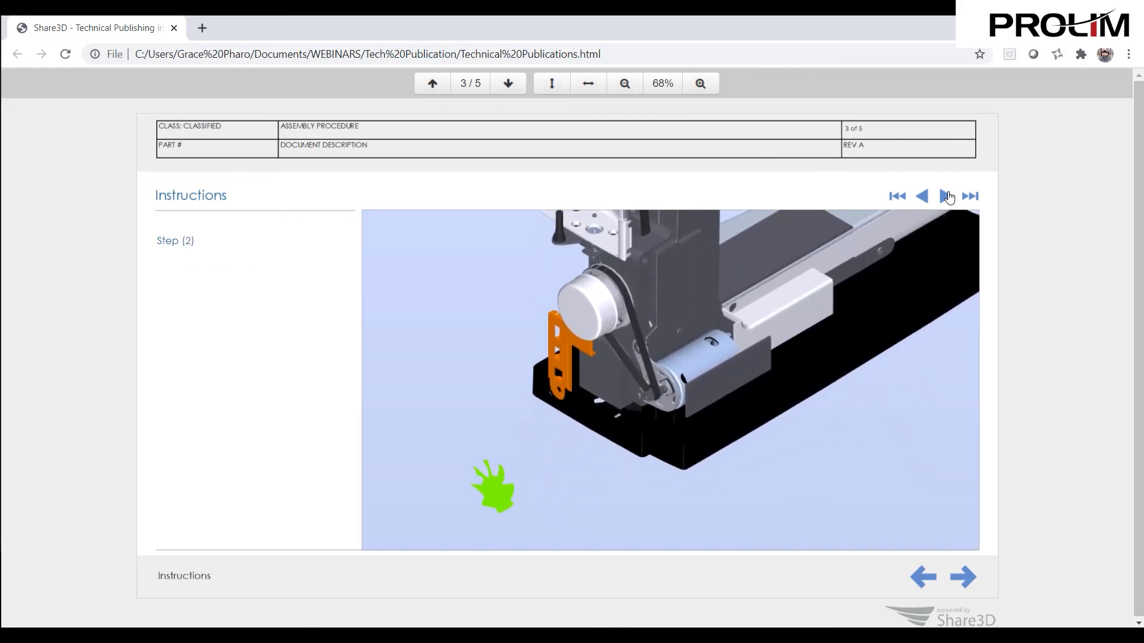
pyautogui.click(949, 197)
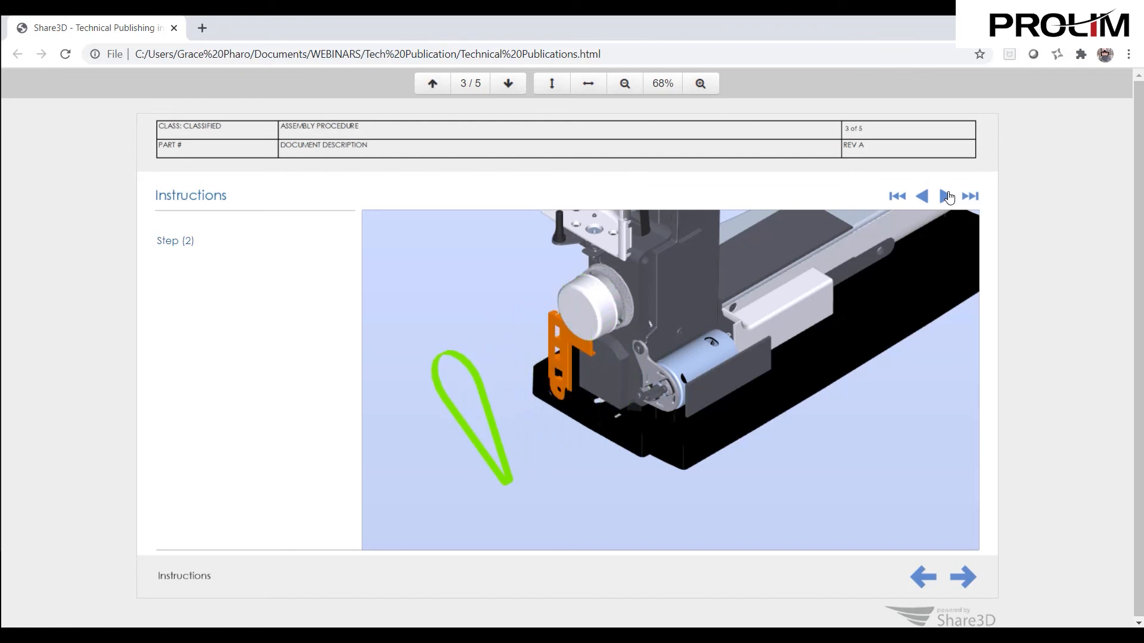
# - Return to the published Motor Replacement title page and replay the "Power off and unplug the unit" entry
pyautogui.click(930, 583)
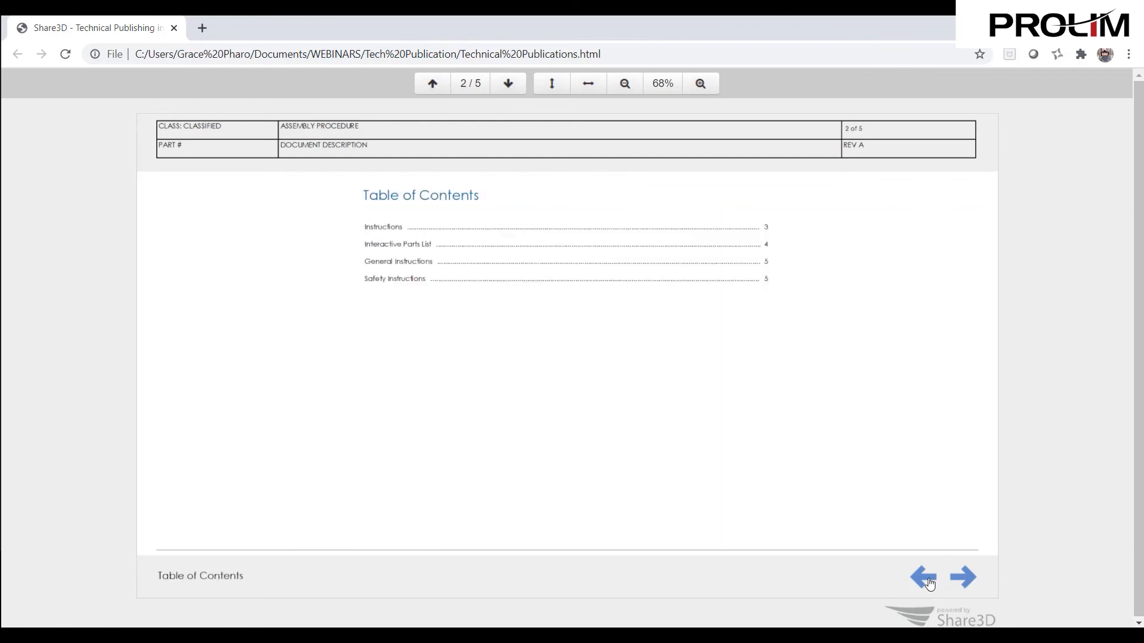
pyautogui.click(929, 583)
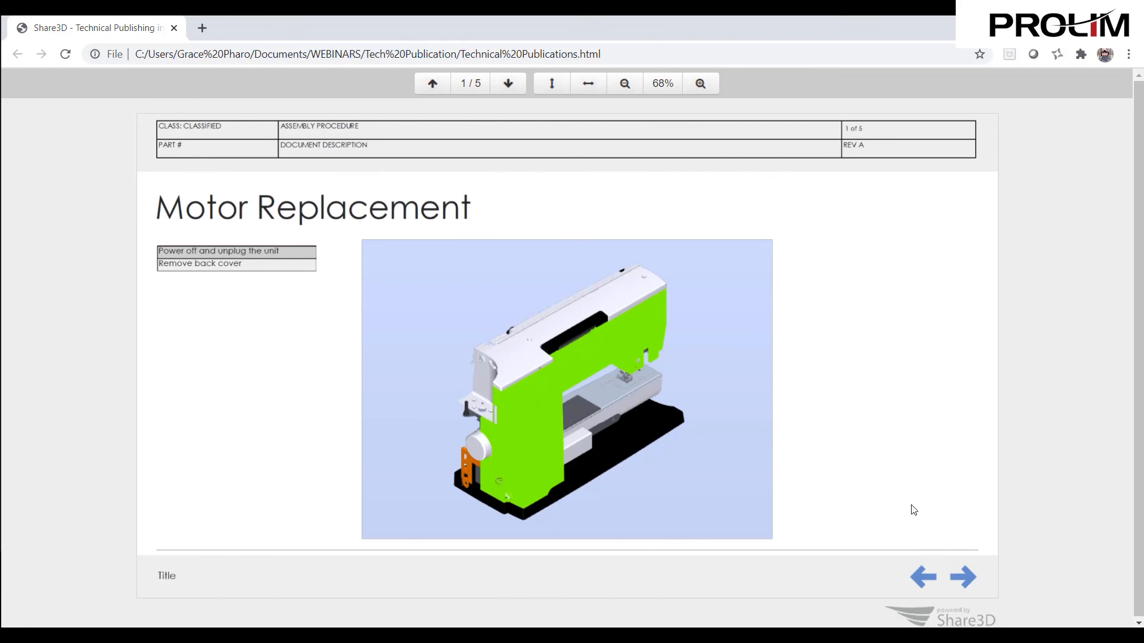
pyautogui.click(260, 252)
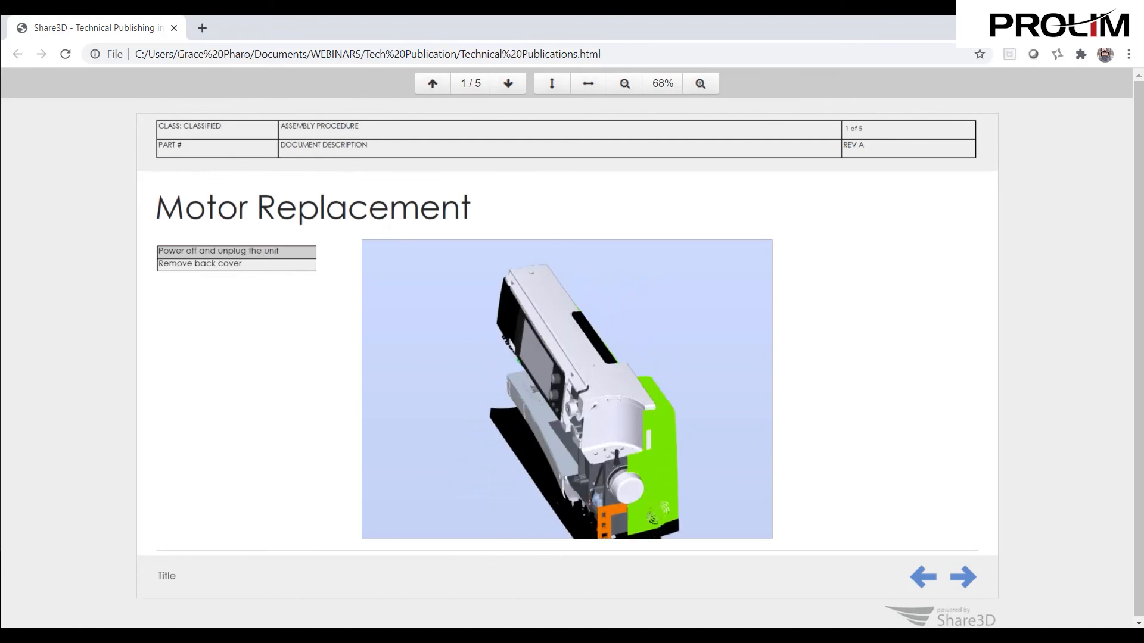